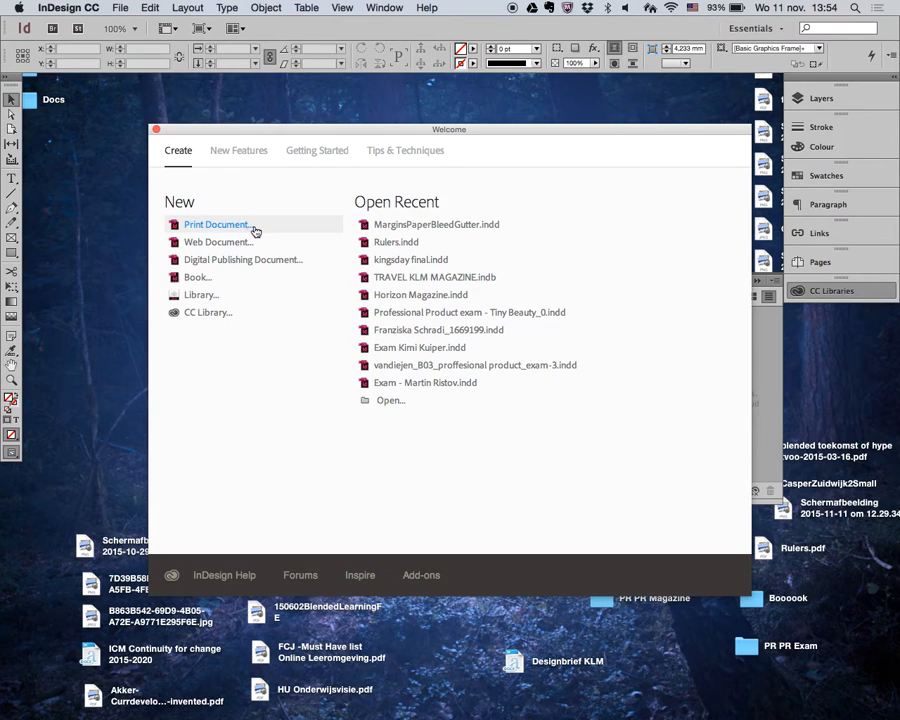
Start a new print document with 4 pages and keep facing pages enabled
{"action": "left_click", "coordinate": [254, 230]}
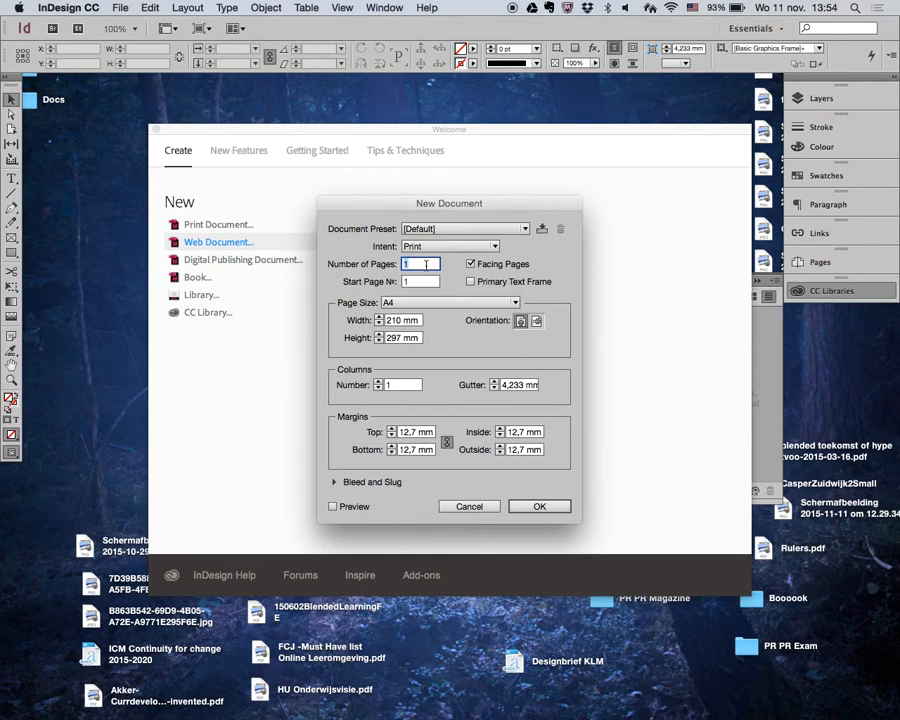
{"action": "type", "text": "4"}
{"action": "left_click", "coordinate": [484, 266]}
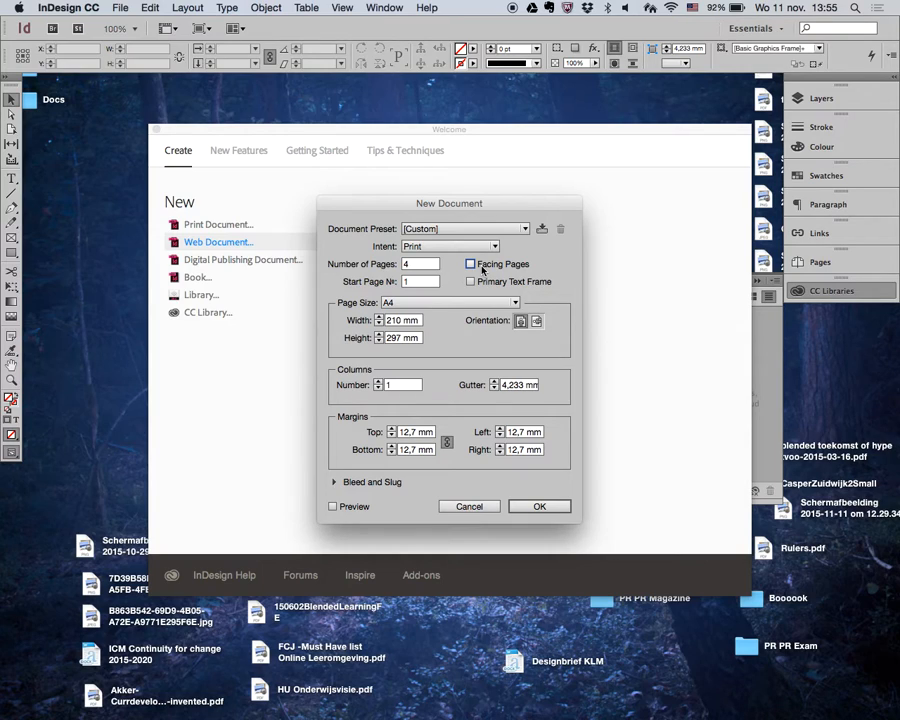
{"action": "left_click", "coordinate": [483, 267]}
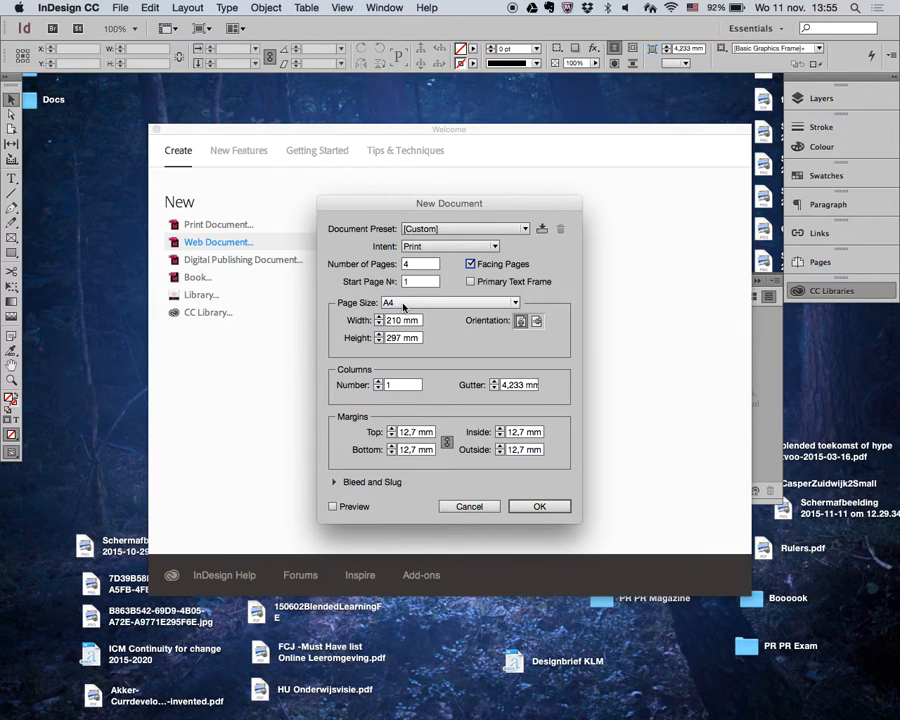
{"action": "double_click", "coordinate": [396, 320]}
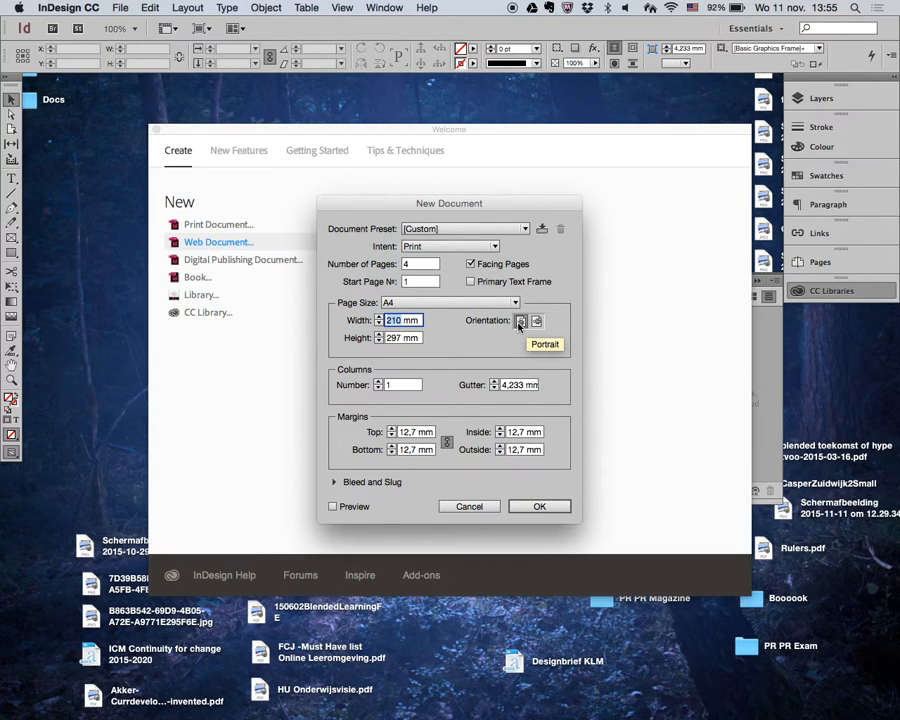
Set the new document's layout to 3 columns with a 5 mm gutter
{"action": "left_click", "coordinate": [378, 381]}
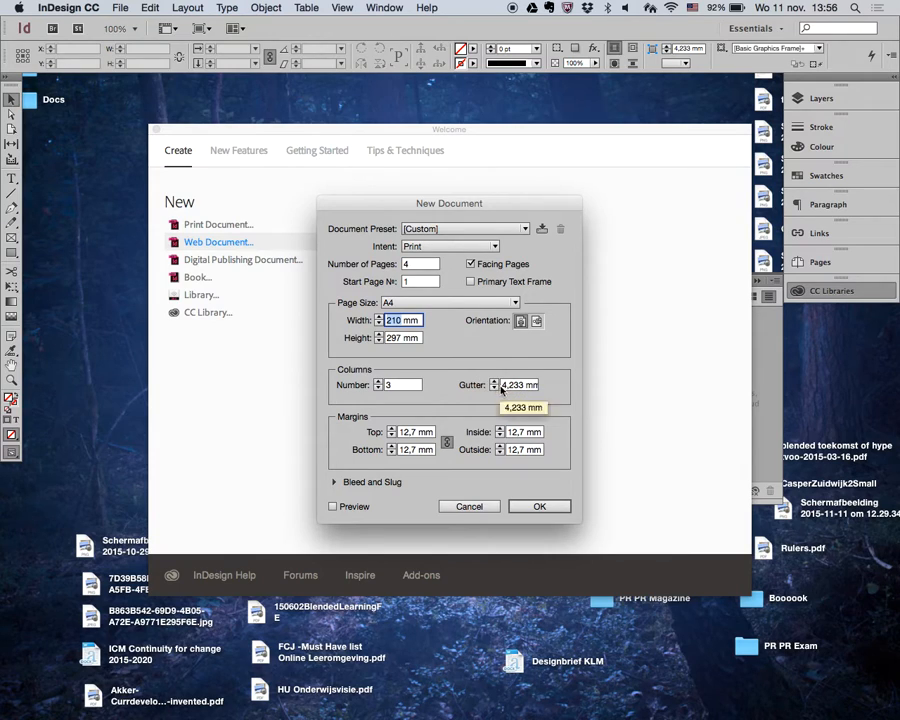
{"action": "left_click", "coordinate": [507, 387]}
{"action": "type", "text": "5 mm"}
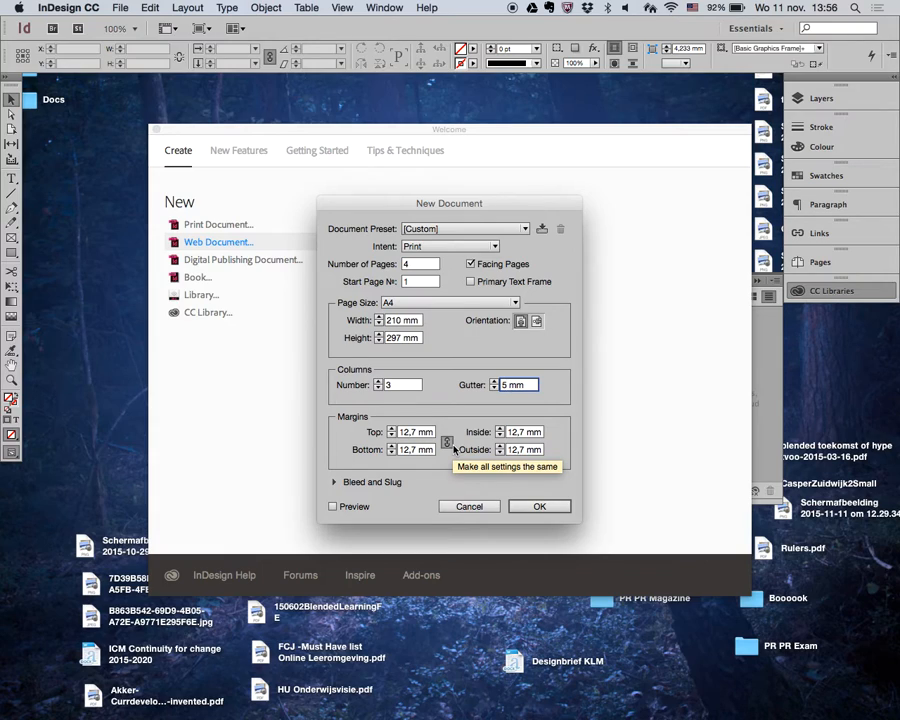
{"action": "left_click", "coordinate": [448, 443]}
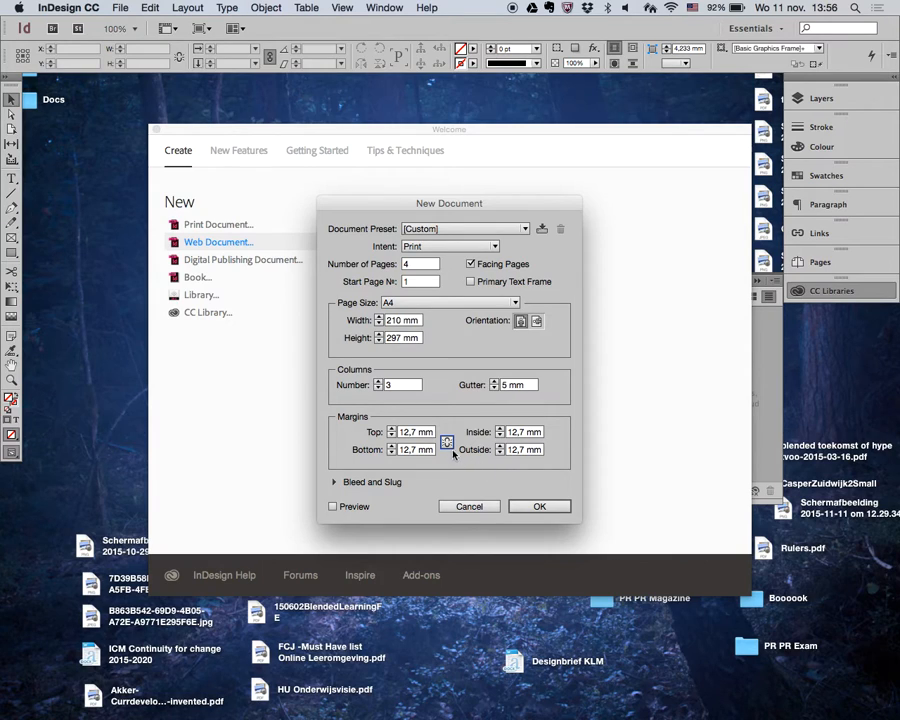
Set a 5 mm bleed on all sides and create the document
{"action": "left_click", "coordinate": [334, 482]}
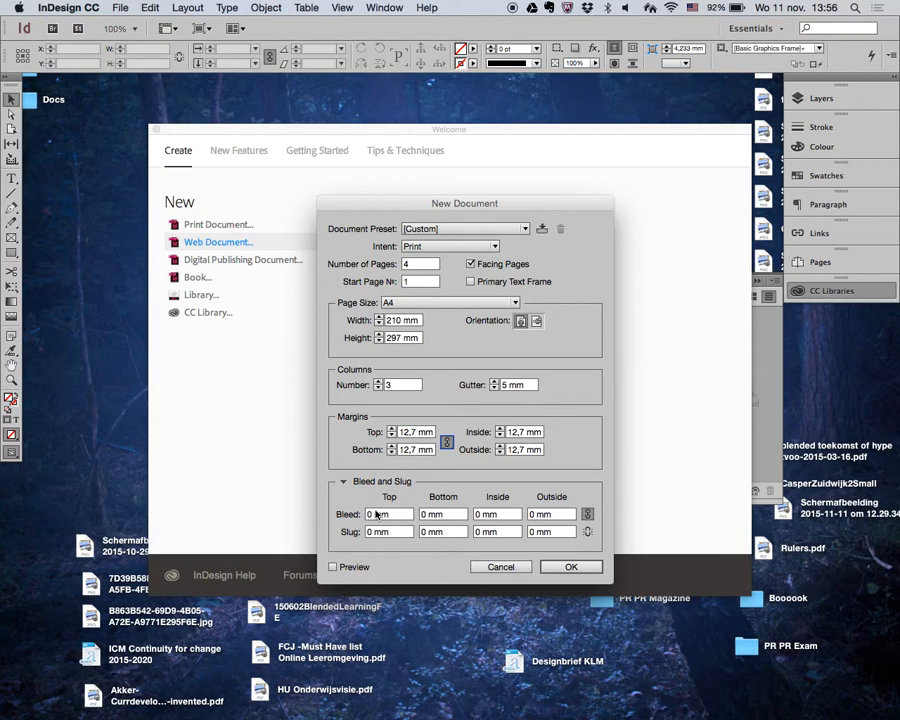
{"action": "double_click", "coordinate": [368, 514]}
{"action": "type", "text": "5"}
{"action": "key", "text": "Tab"}
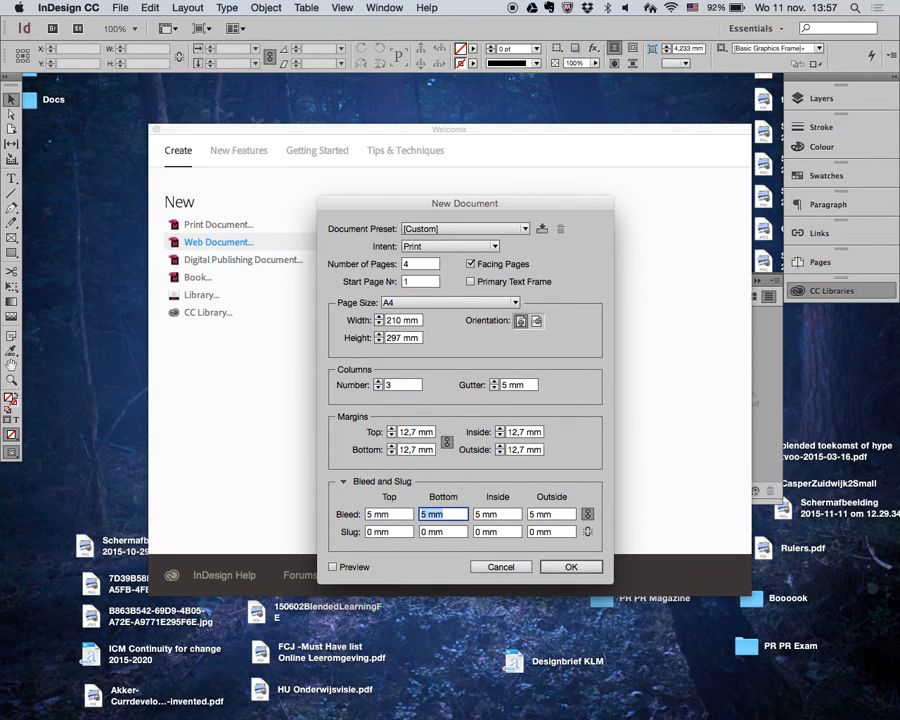
{"action": "left_click", "coordinate": [583, 567]}
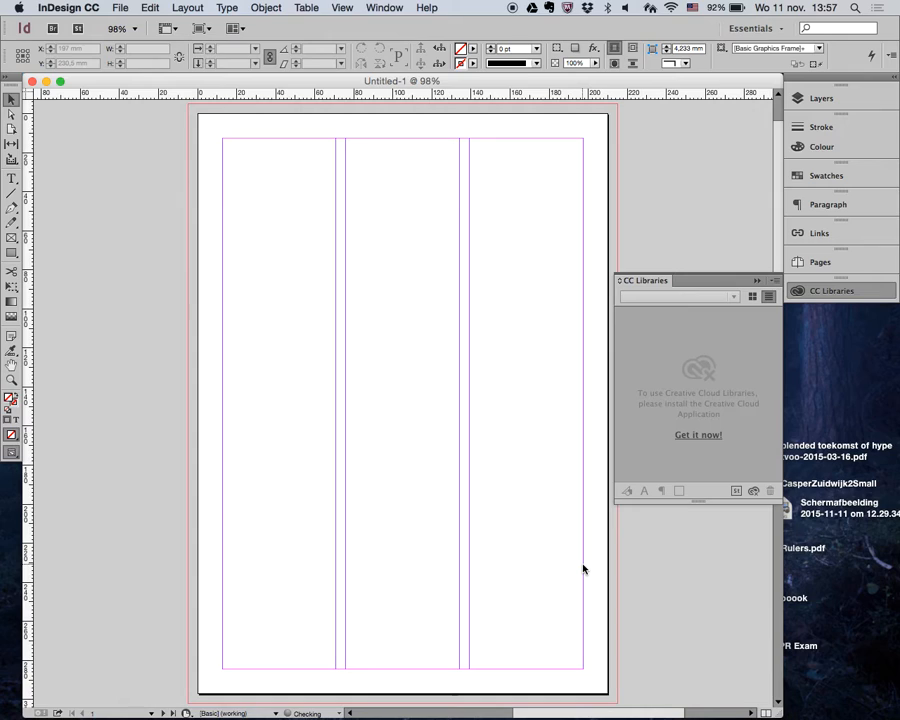
Collapse the CC Libraries and look through the Layers, Stroke, Colour, Swatches, Paragraph, Links and Pages options one after another
{"action": "left_click", "coordinate": [853, 291]}
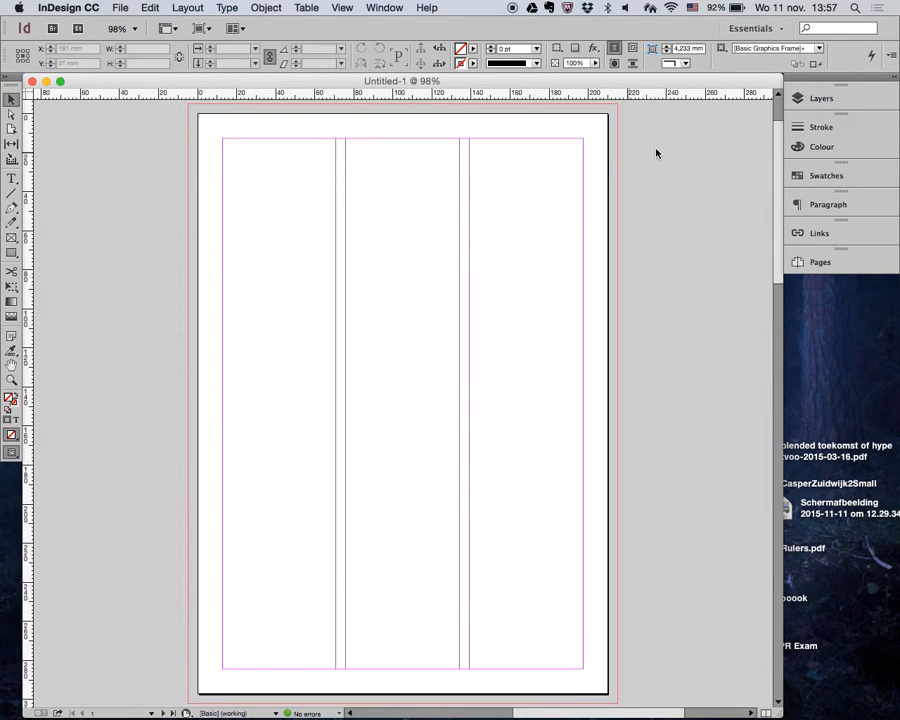
{"action": "left_click", "coordinate": [812, 98]}
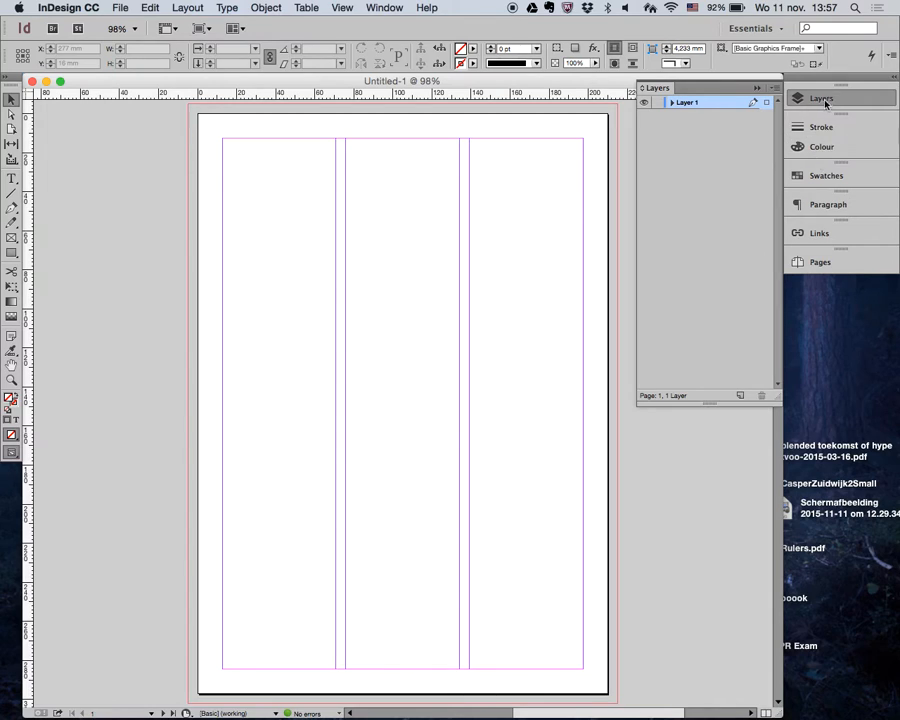
{"action": "left_click", "coordinate": [831, 128]}
{"action": "left_click", "coordinate": [830, 149]}
{"action": "left_click", "coordinate": [829, 175]}
{"action": "left_click", "coordinate": [829, 202]}
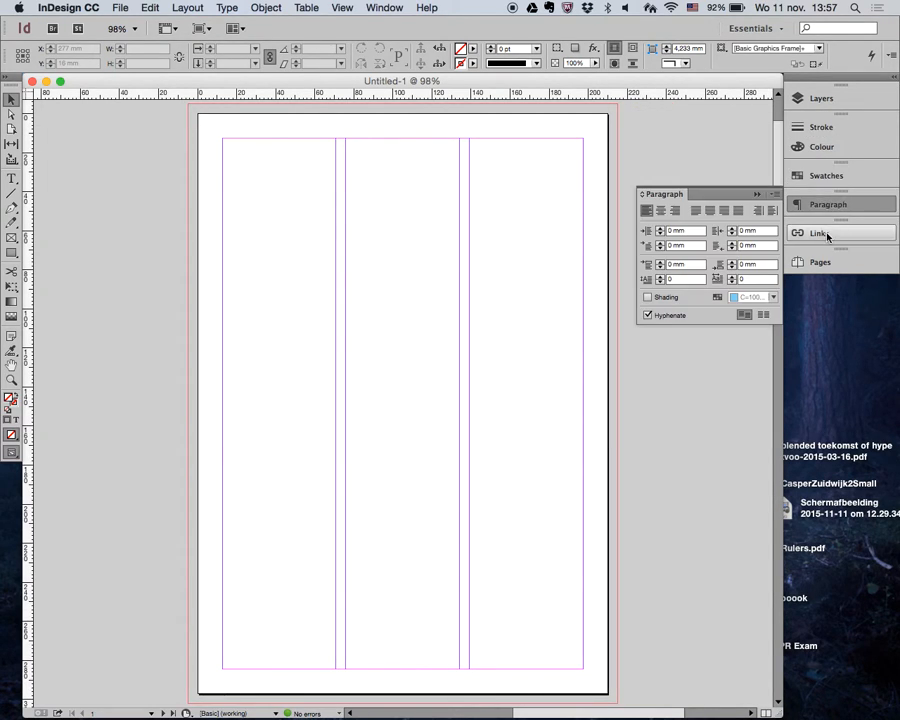
{"action": "left_click", "coordinate": [817, 233]}
{"action": "left_click", "coordinate": [845, 263]}
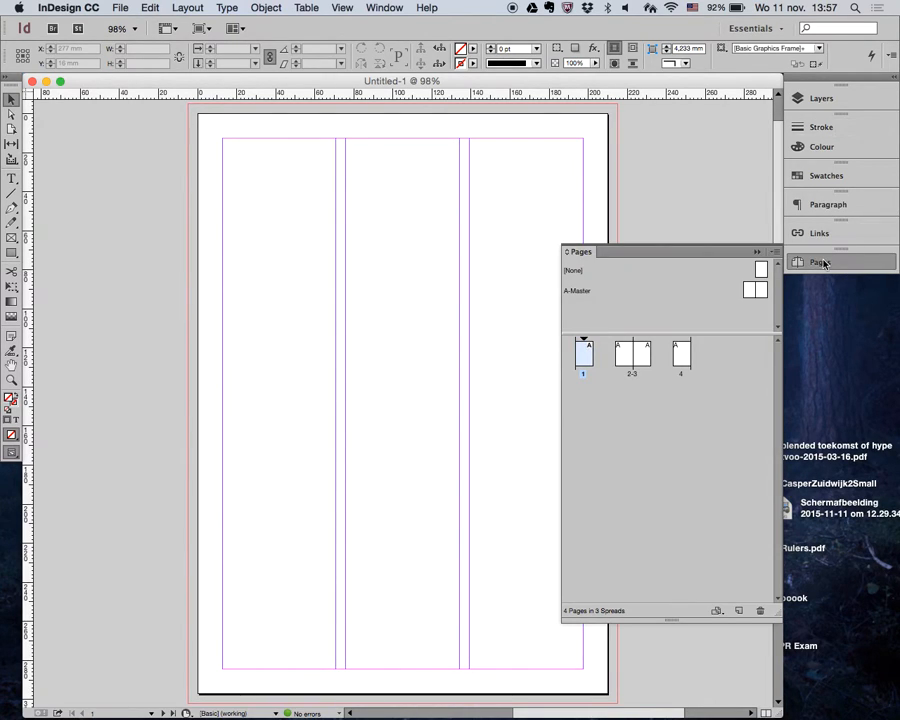
Reset the Essentials workspace to its default arrangement and collapse the CC Libraries
{"action": "left_click", "coordinate": [393, 7]}
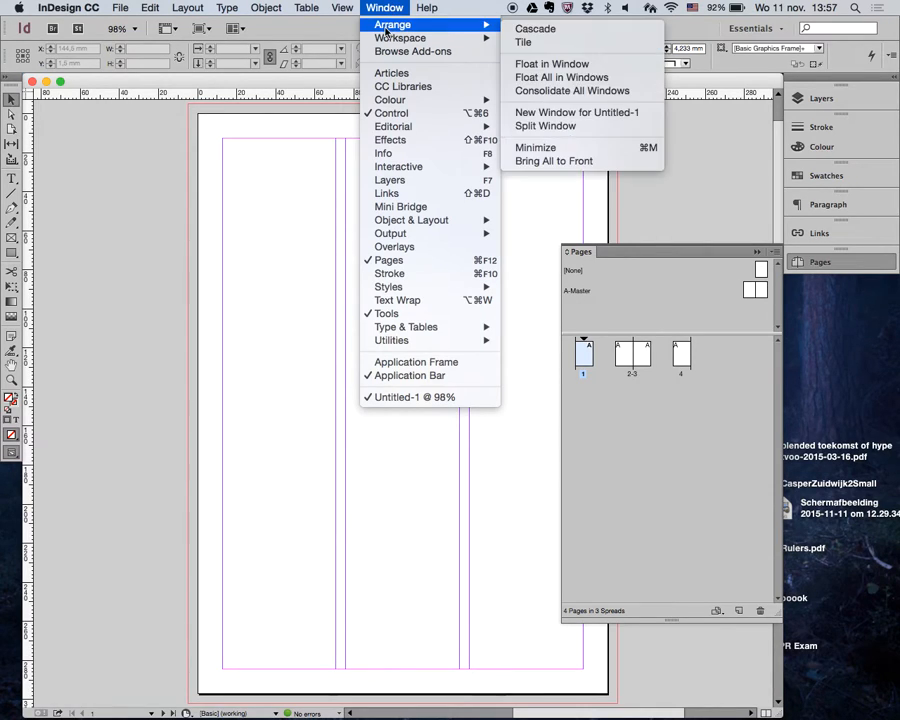
{"action": "mouse_move", "coordinate": [385, 38]}
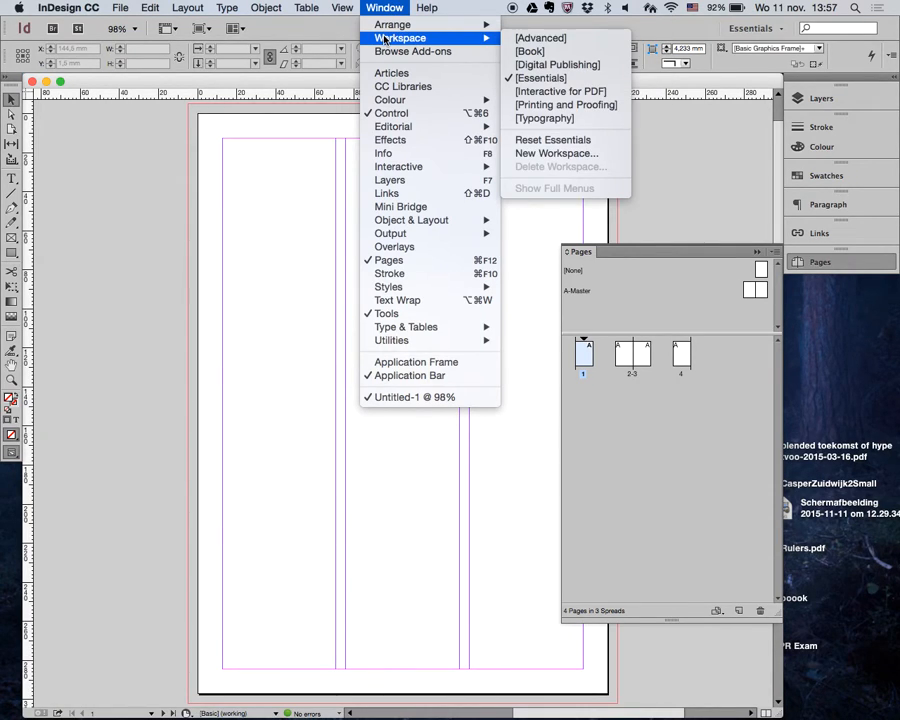
{"action": "left_click", "coordinate": [603, 146]}
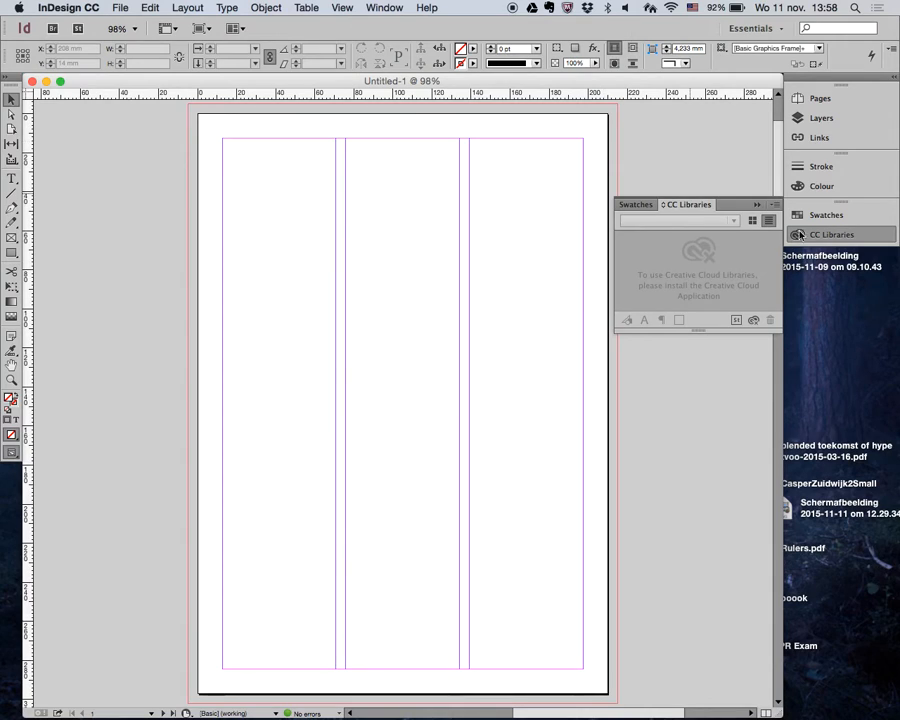
{"action": "left_click", "coordinate": [824, 236]}
{"action": "left_click", "coordinate": [384, 7]}
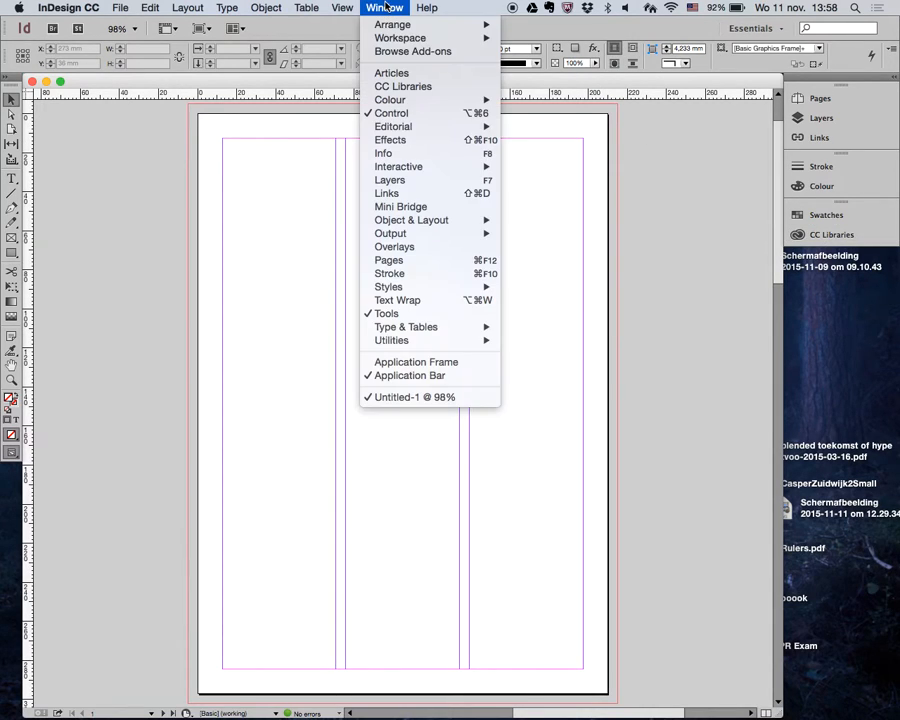
{"action": "mouse_move", "coordinate": [420, 38]}
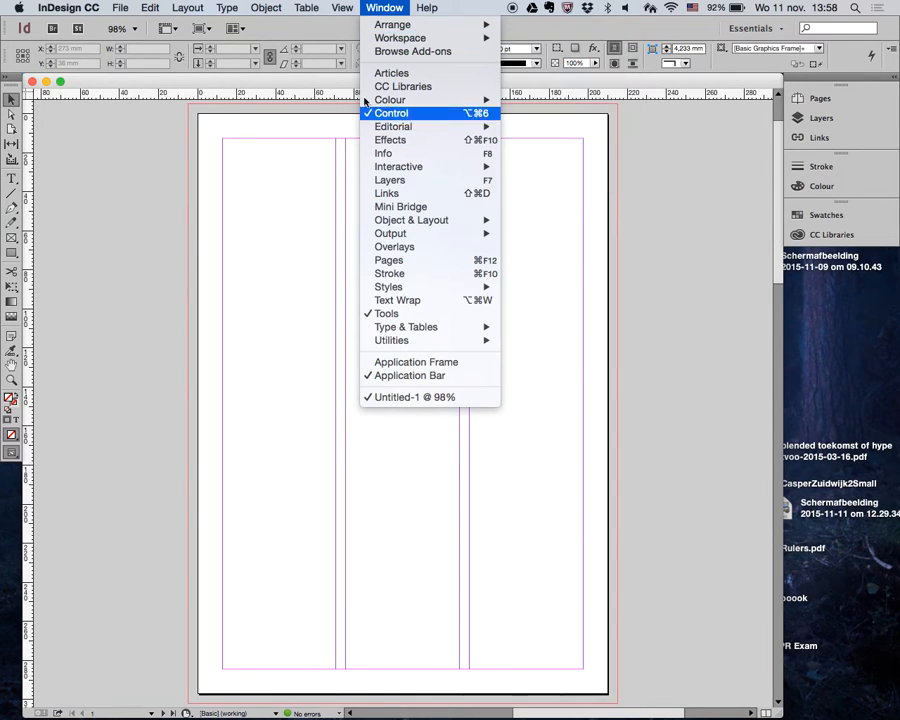
{"action": "left_click", "coordinate": [208, 90]}
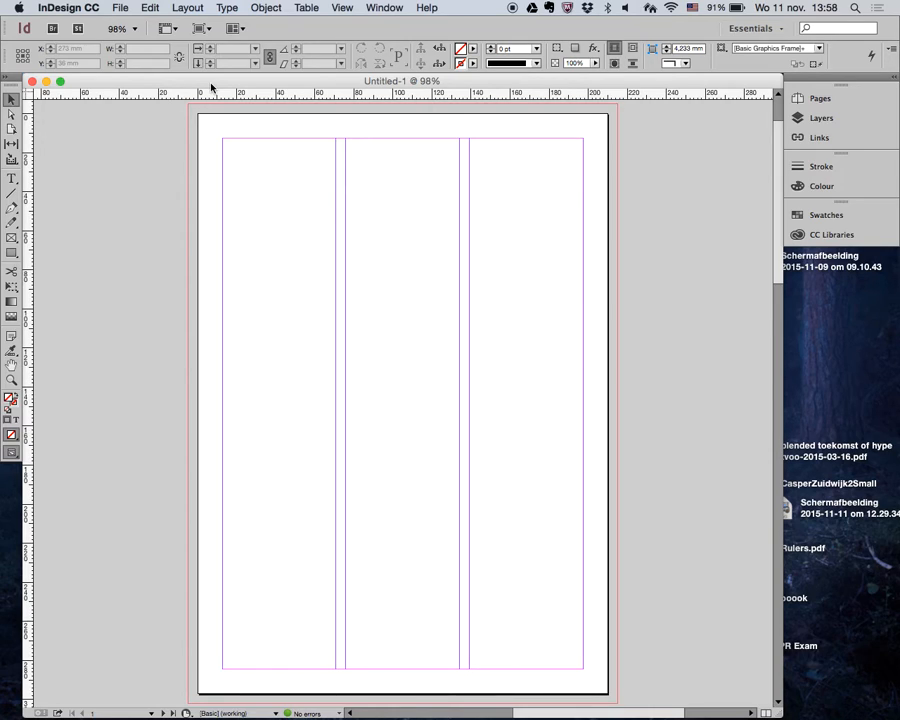
{"action": "key", "text": "super+n"}
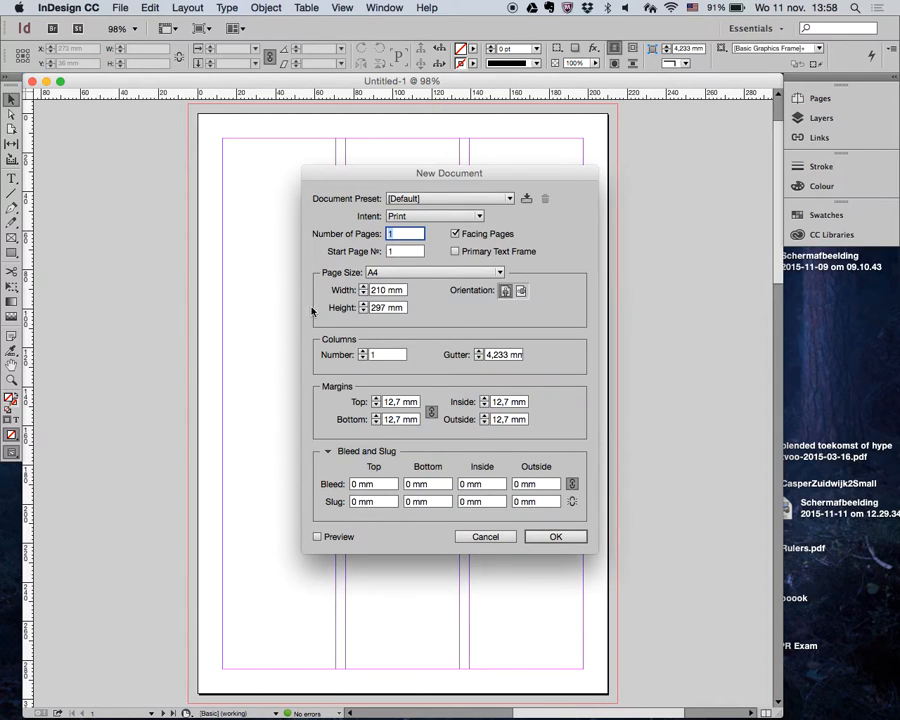
{"action": "left_click", "coordinate": [375, 355]}
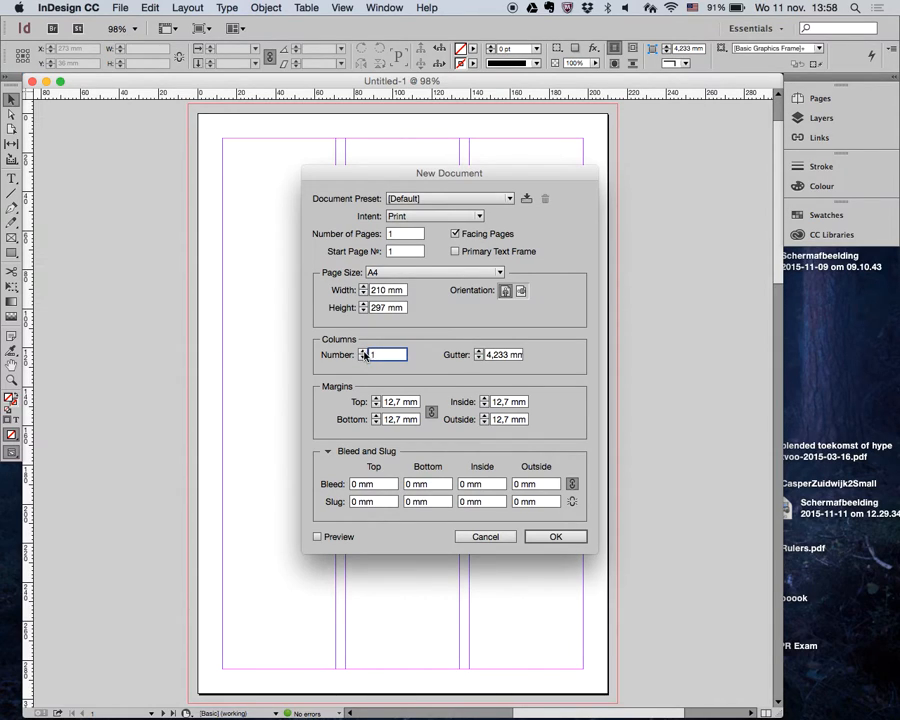
{"action": "left_click", "coordinate": [362, 352]}
{"action": "left_click", "coordinate": [362, 352]}
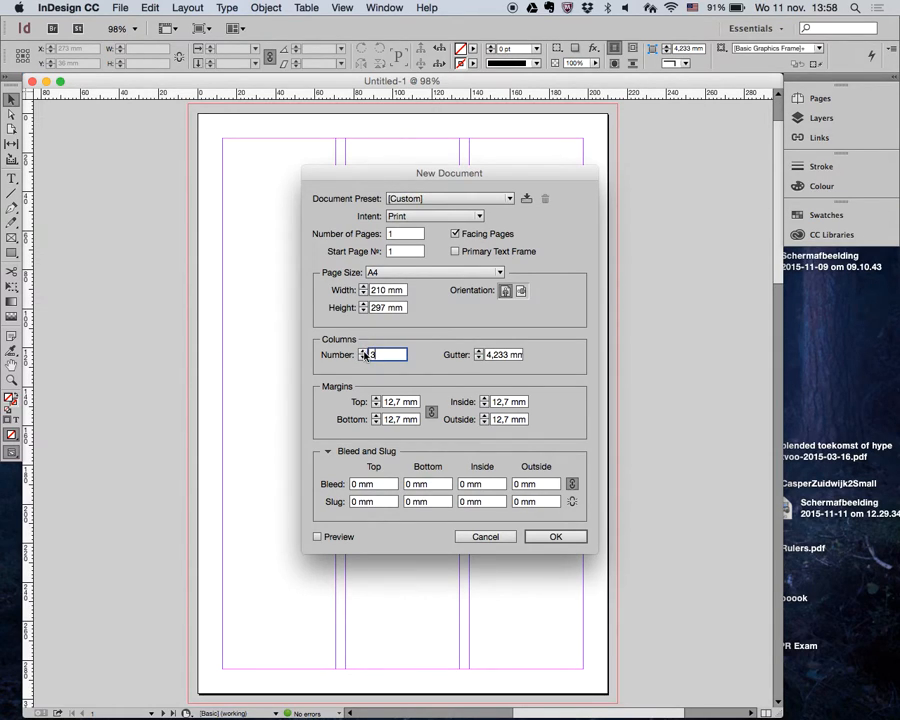
{"action": "left_click", "coordinate": [505, 536]}
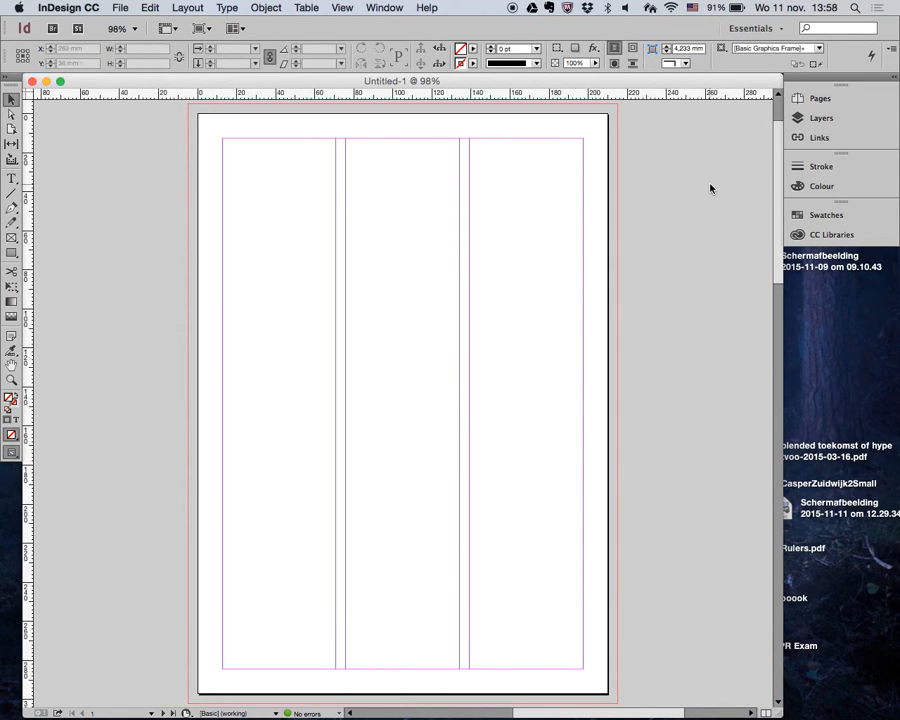
Display the overview of the document's pages and enlarge it to fit all the spreads
{"action": "left_click", "coordinate": [822, 98]}
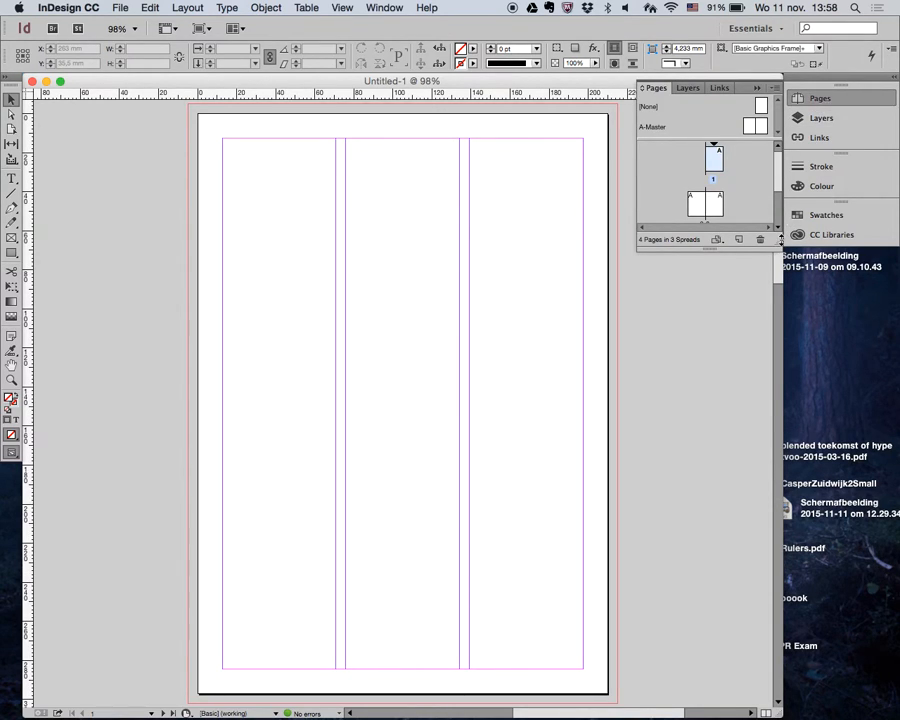
{"action": "left_click_drag", "start_coordinate": [781, 240], "coordinate": [768, 310]}
Delete the selected page 1 from the document and undo the deletion
{"action": "left_click", "coordinate": [761, 308]}
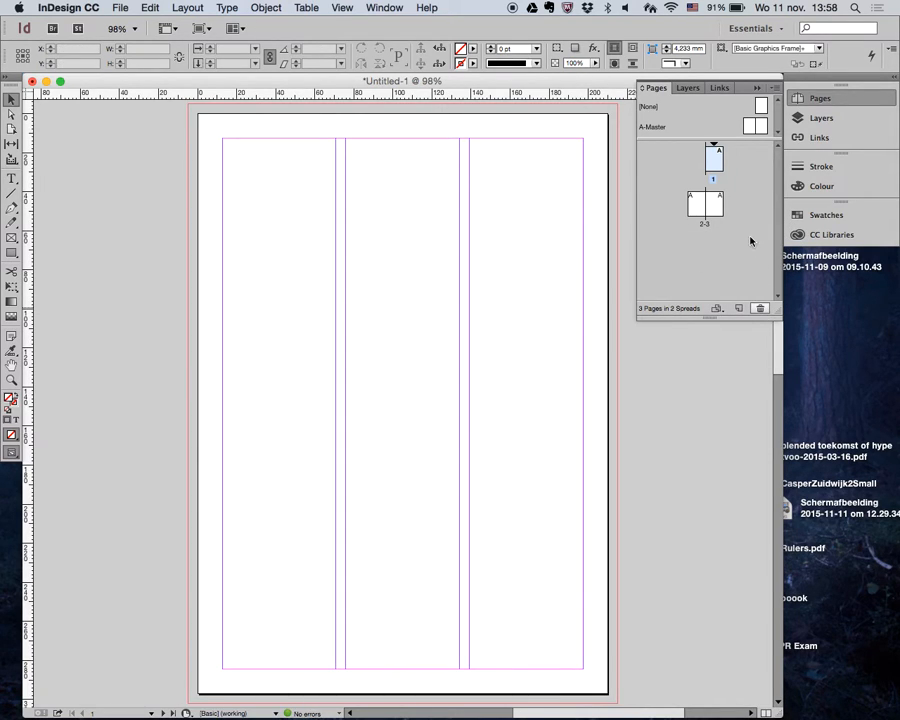
{"action": "key", "text": "super+z"}
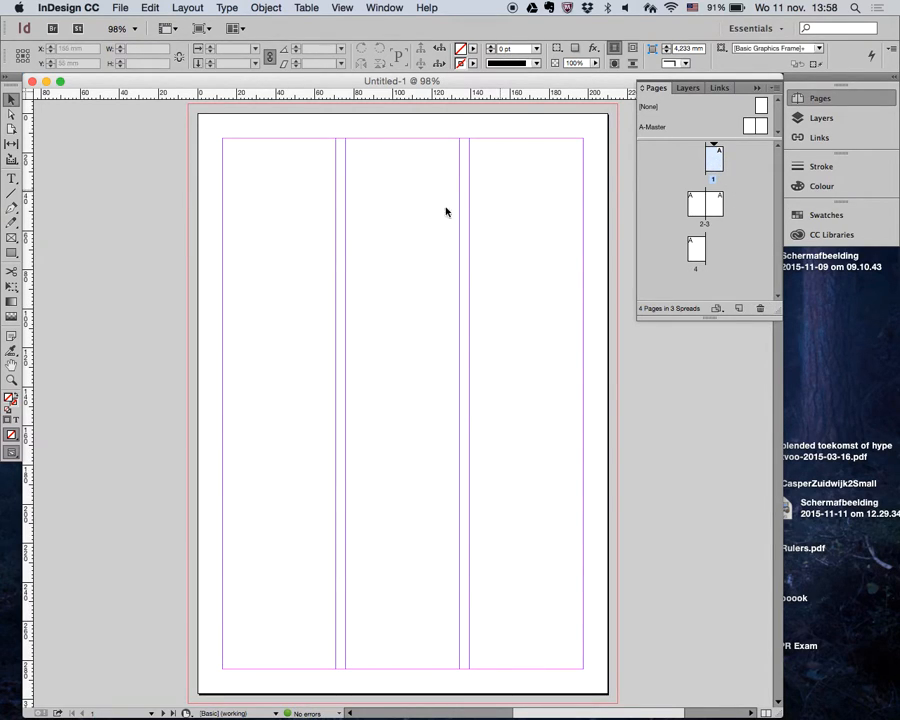
View spread 2-3, page 4 and page 1 in turn, finishing on spread 2-3
{"action": "double_click", "coordinate": [705, 226]}
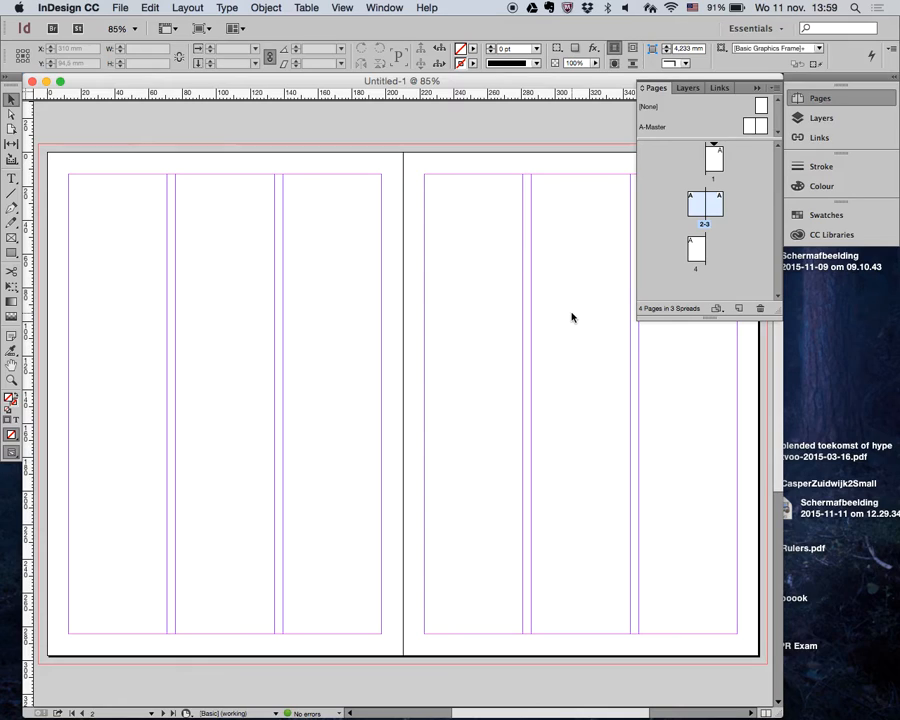
{"action": "double_click", "coordinate": [697, 250]}
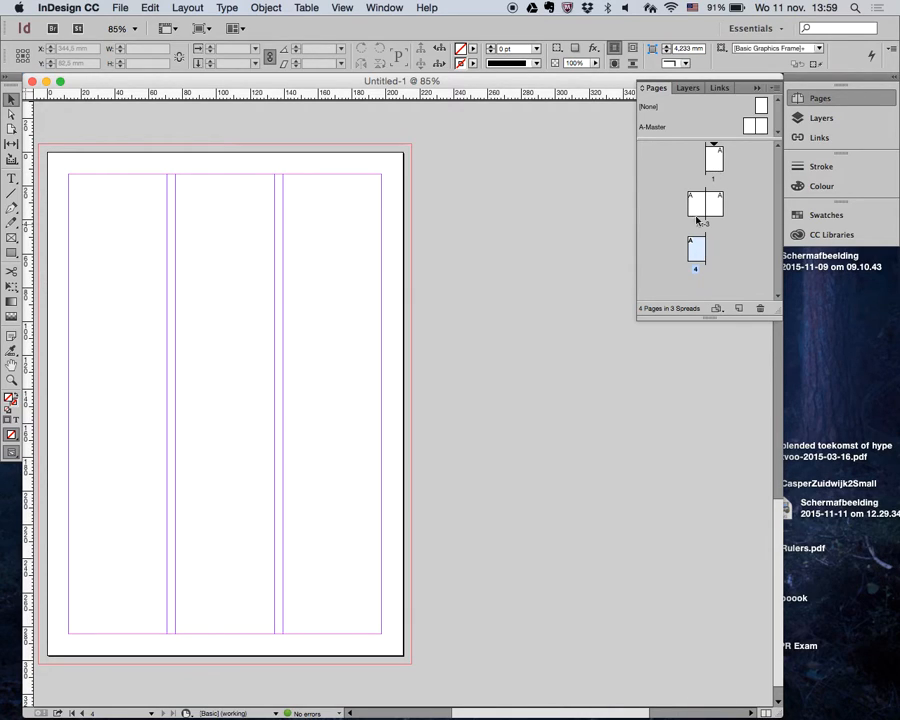
{"action": "double_click", "coordinate": [713, 160]}
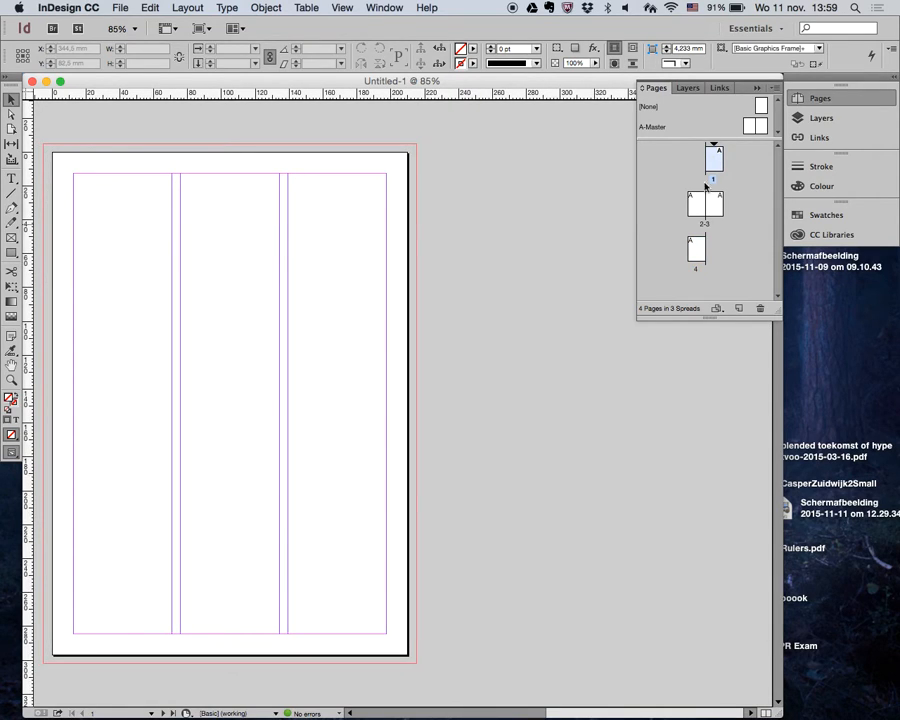
{"action": "double_click", "coordinate": [705, 227]}
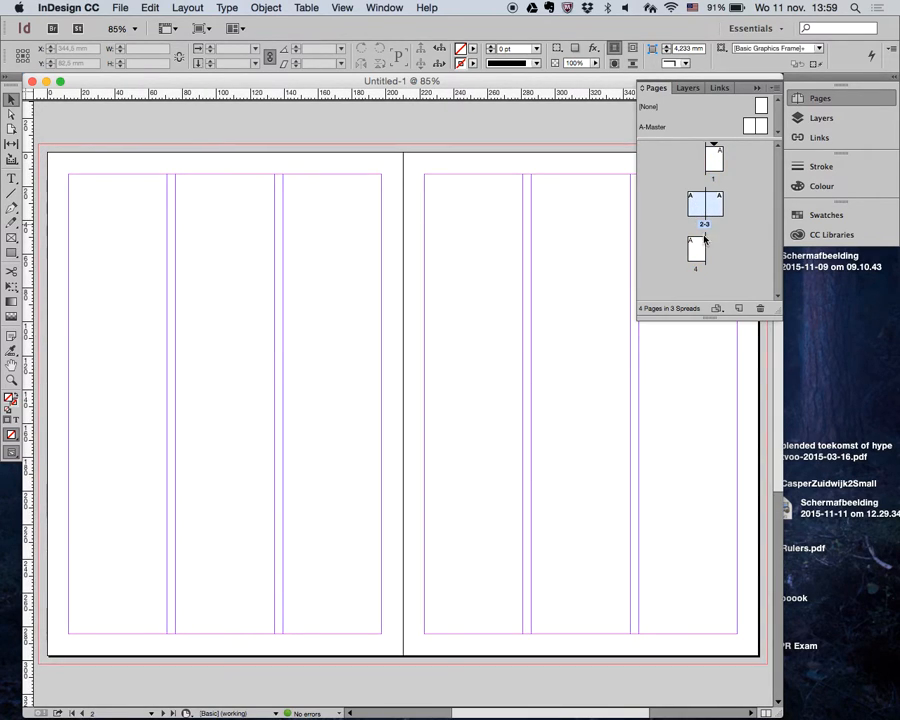
{"action": "double_click", "coordinate": [696, 250]}
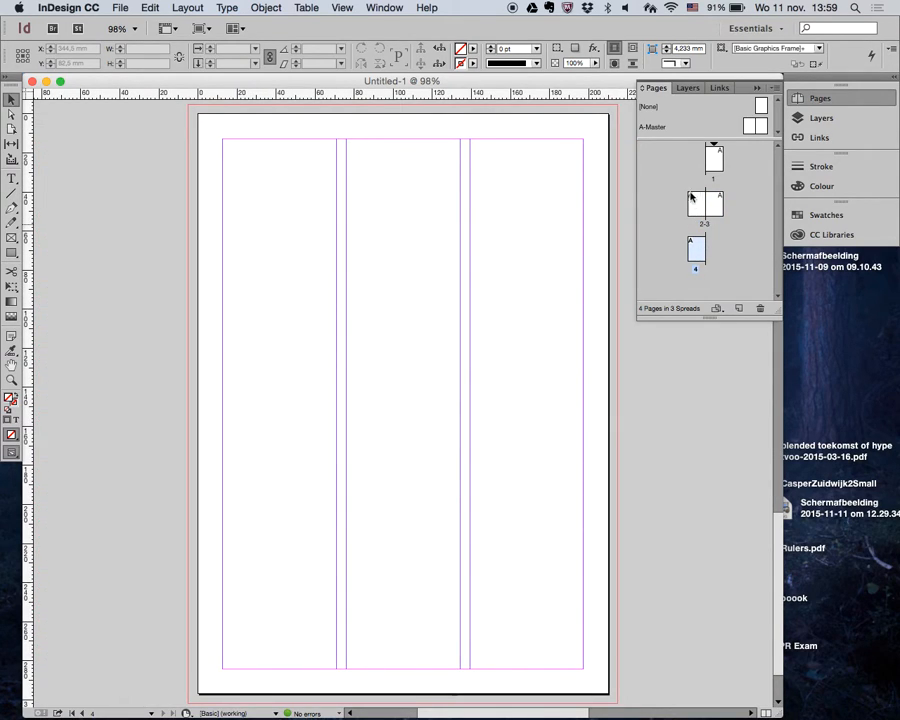
{"action": "double_click", "coordinate": [705, 221]}
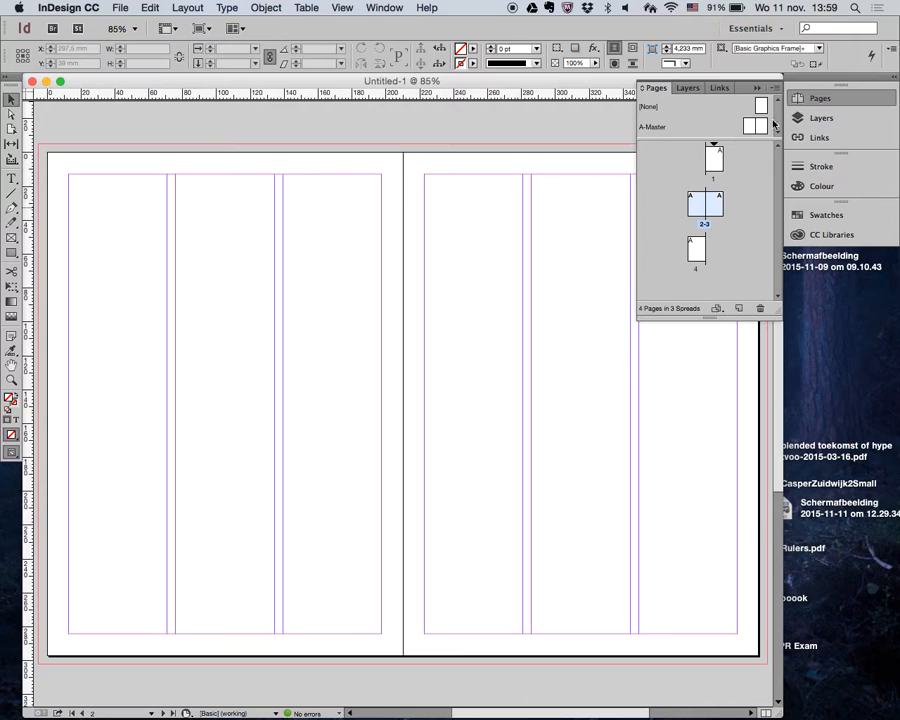
Create a text frame about 184.6 × 32.8 mm across the three columns atop page 2 and enter "ARTICLE X"
{"action": "left_click", "coordinate": [11, 180]}
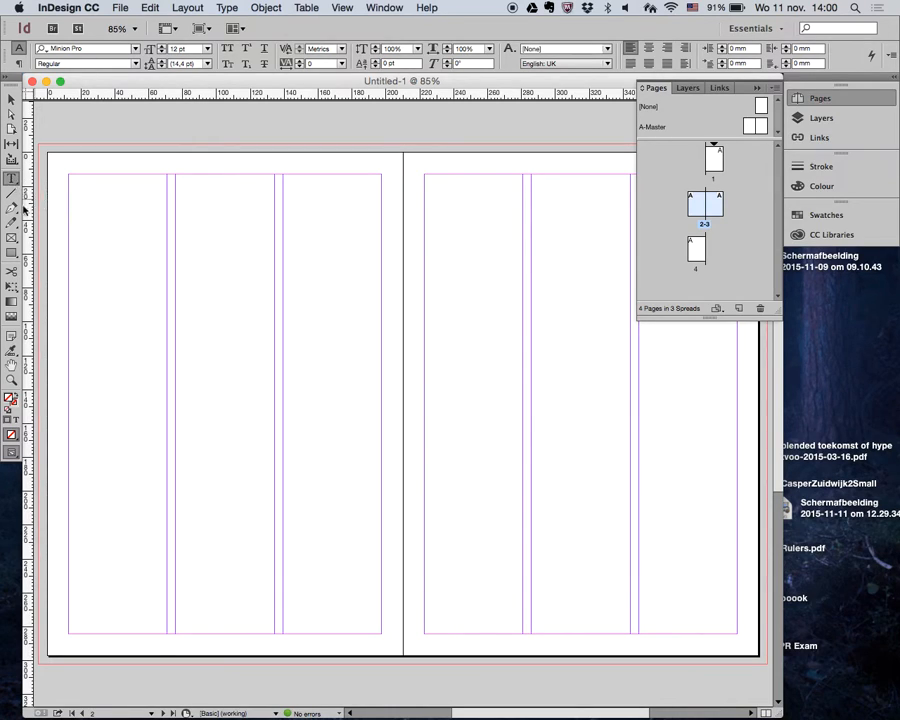
{"action": "key", "text": "p"}
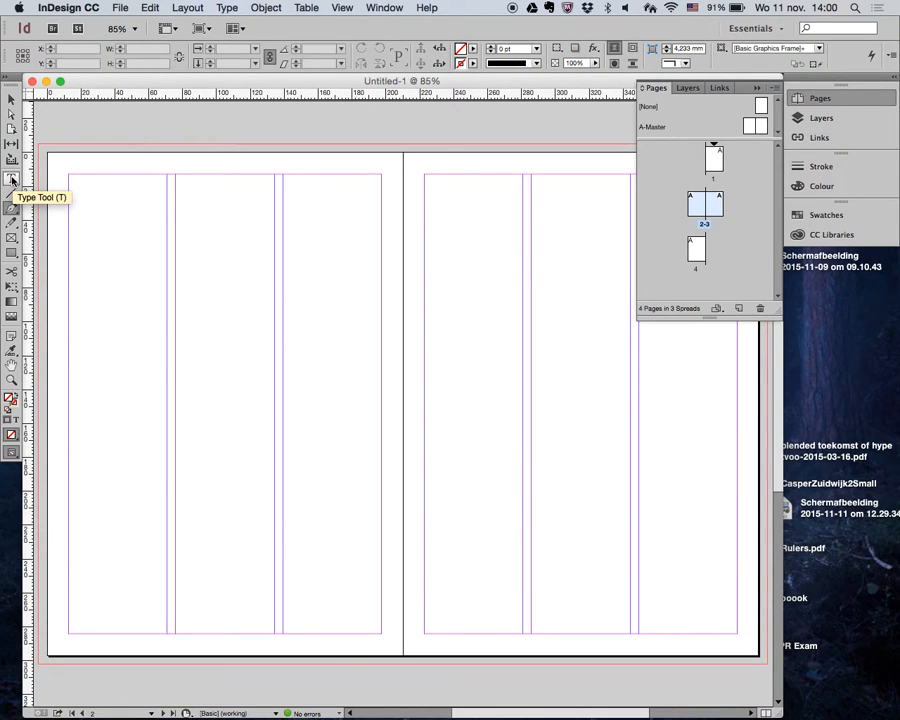
{"action": "left_click", "coordinate": [12, 179]}
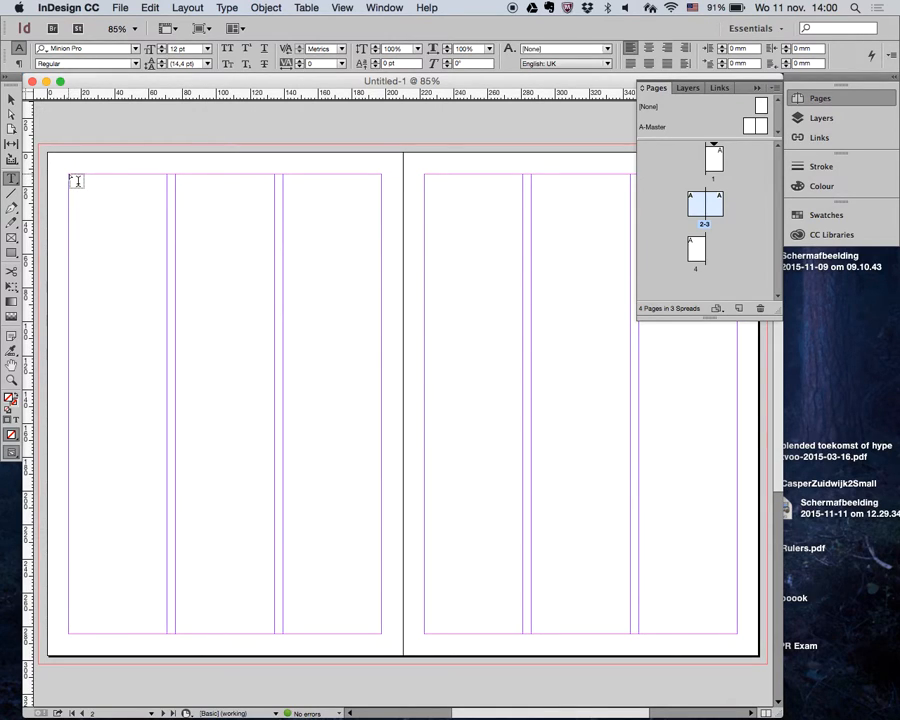
{"action": "left_click_drag", "start_coordinate": [70, 177], "coordinate": [384, 230]}
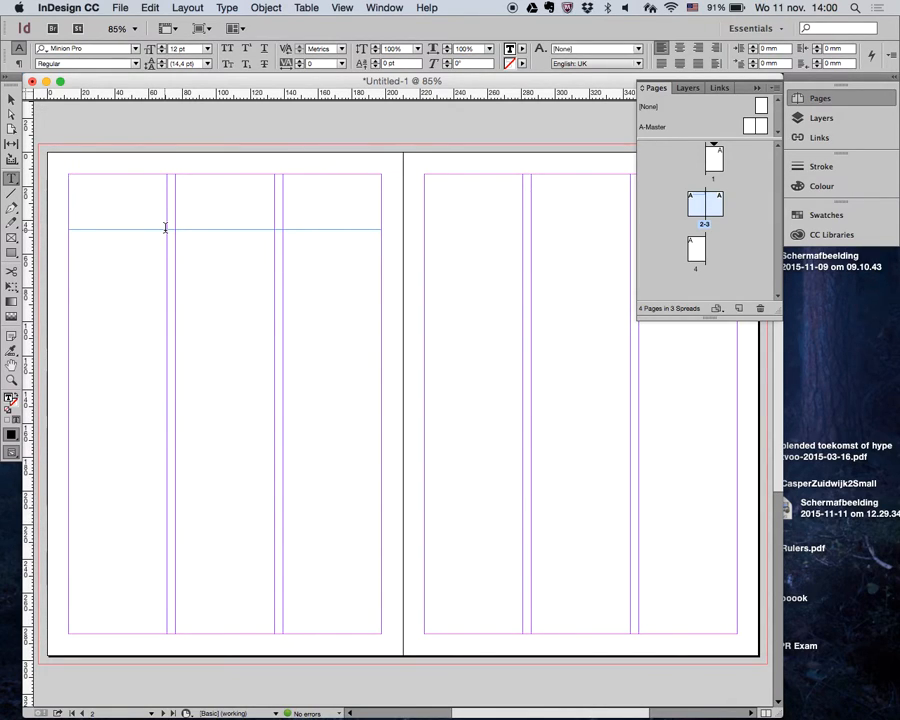
{"action": "type", "text": "ARTICLE X"}
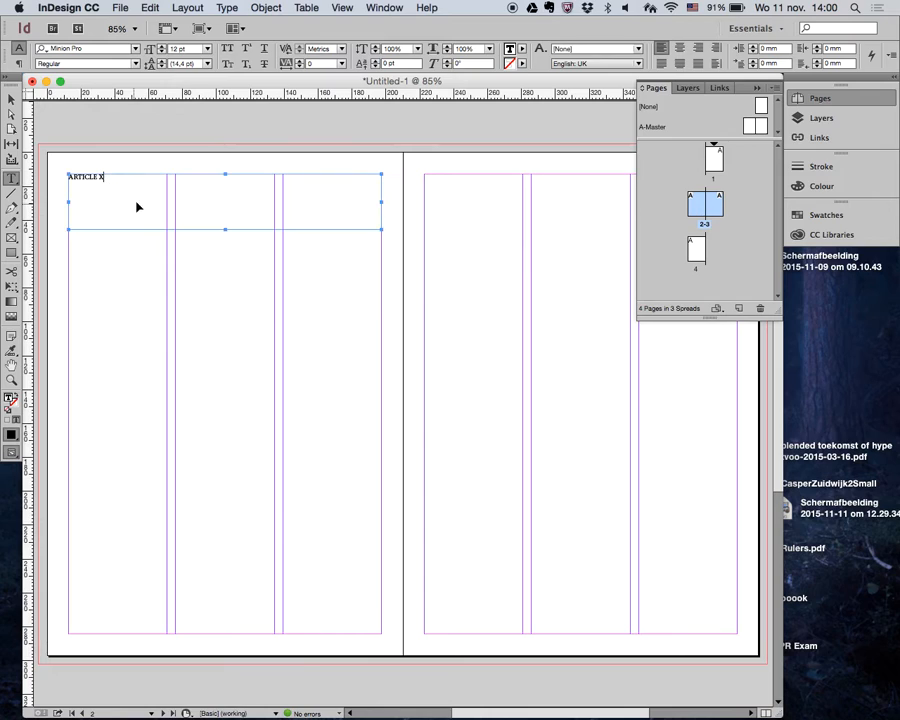
Set all the text in the heading frame to a font size of 48 pt
{"action": "key", "text": "super+a"}
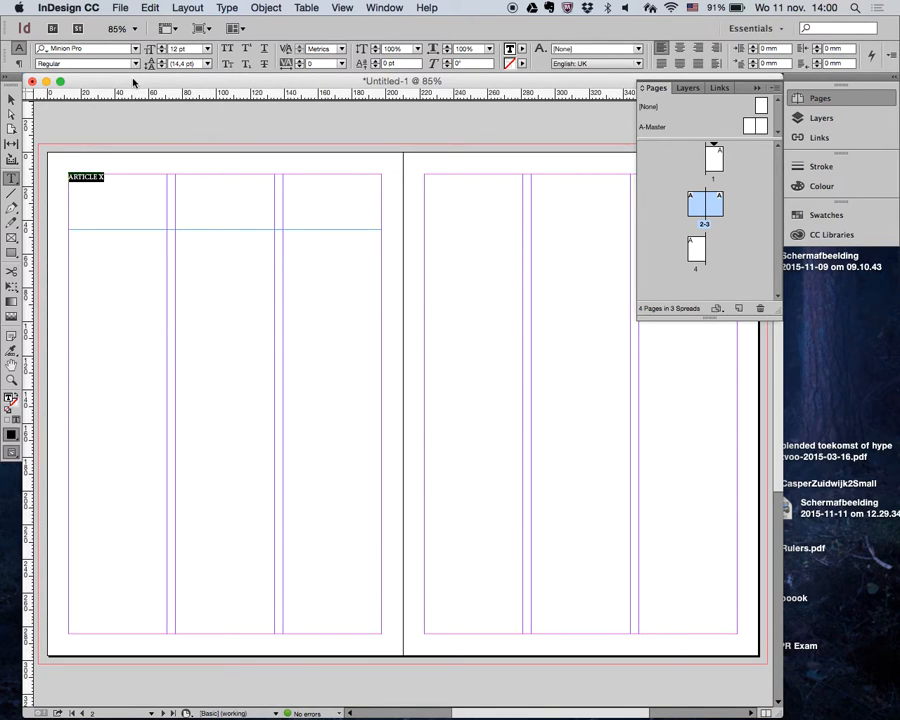
{"action": "left_click", "coordinate": [207, 48]}
{"action": "left_click", "coordinate": [192, 234]}
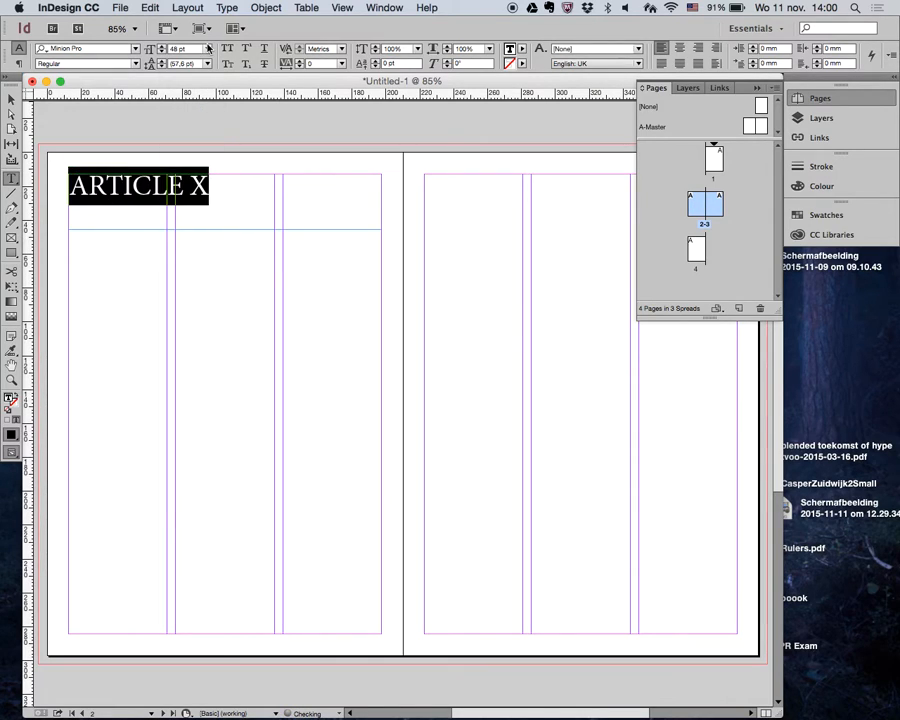
Show the available fonts for the heading and turn off the Typekit filter so that all installed fonts are listed
{"action": "left_click", "coordinate": [135, 48]}
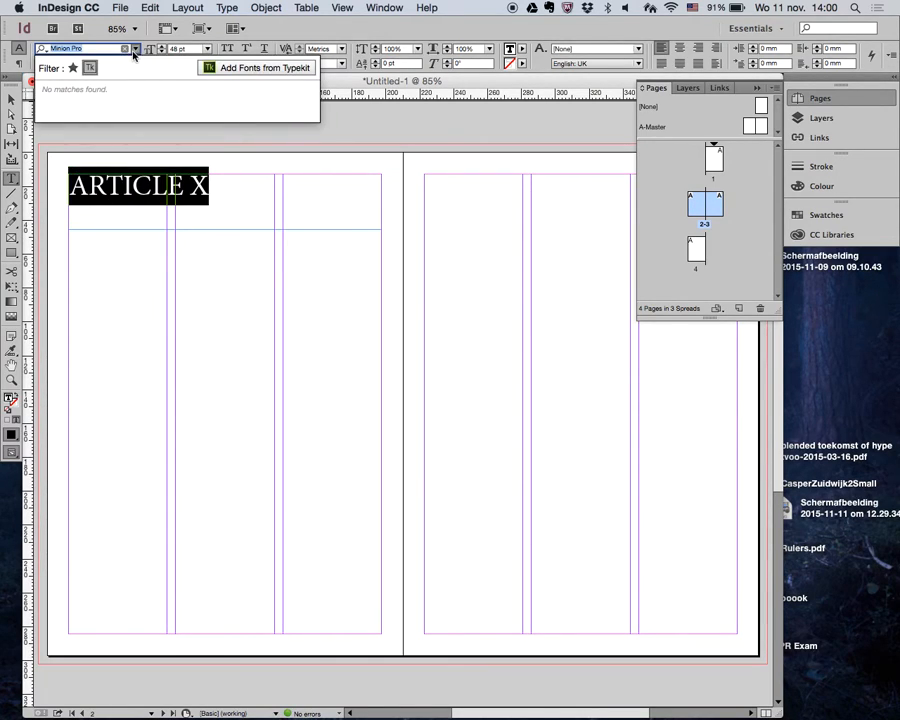
{"action": "left_click", "coordinate": [135, 48]}
{"action": "left_click", "coordinate": [135, 49]}
{"action": "left_click", "coordinate": [135, 49]}
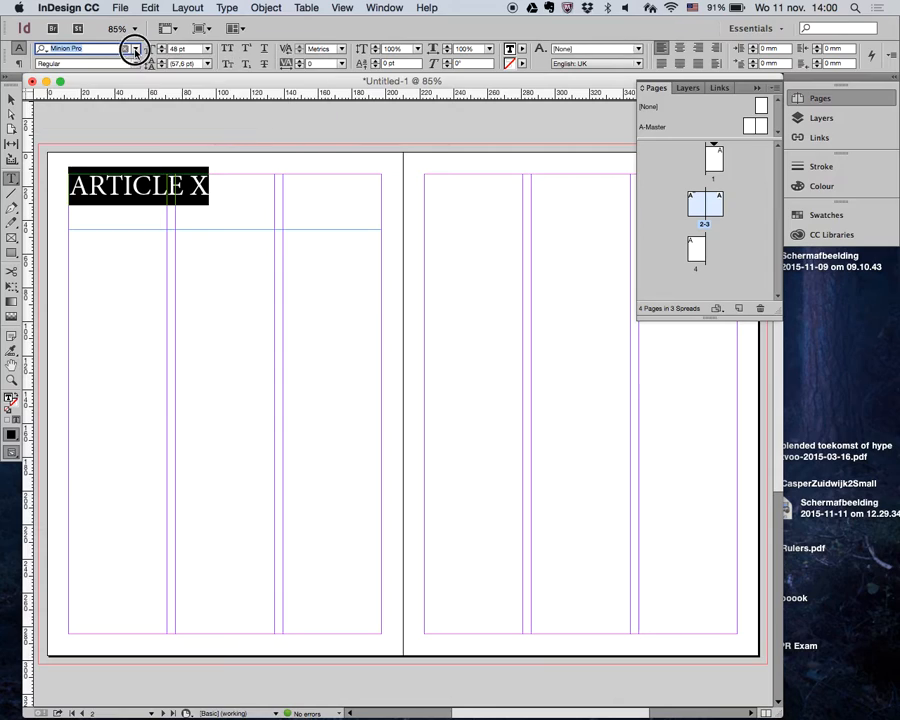
{"action": "left_click", "coordinate": [124, 49]}
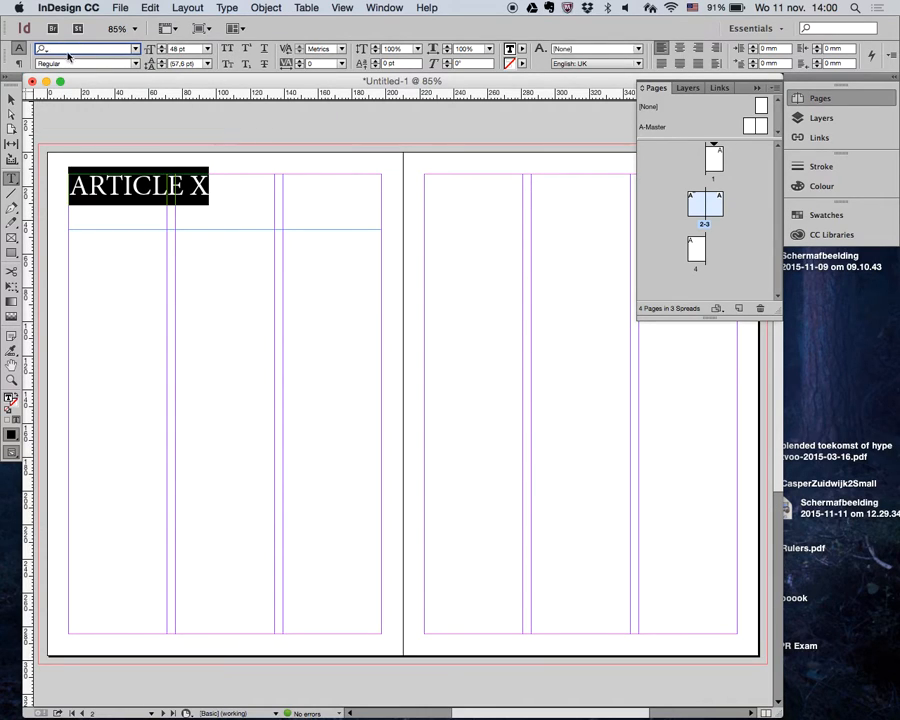
{"action": "left_click", "coordinate": [135, 49]}
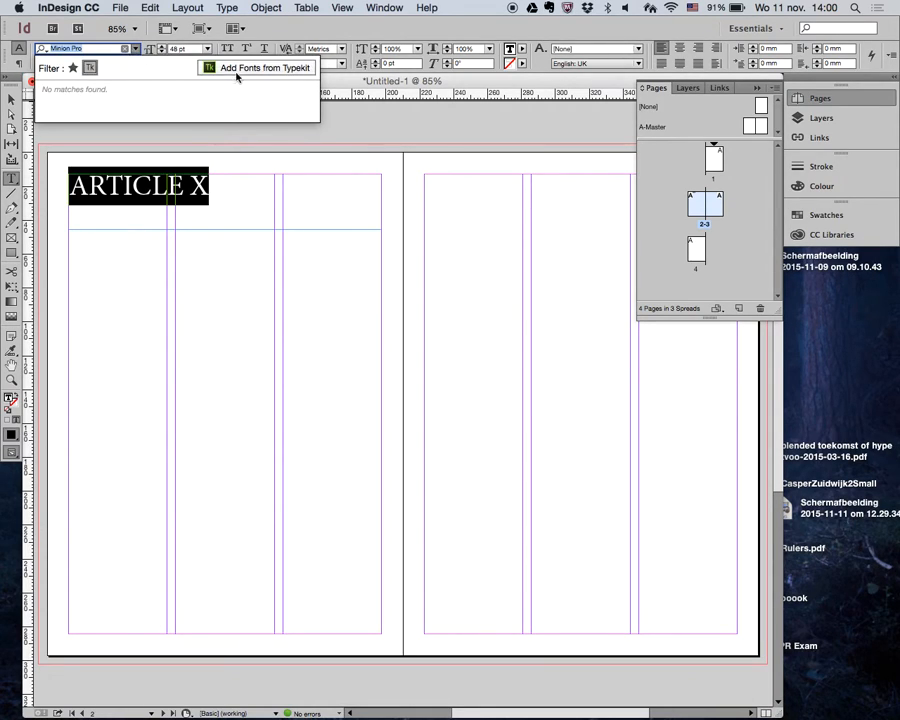
{"action": "left_click", "coordinate": [74, 68]}
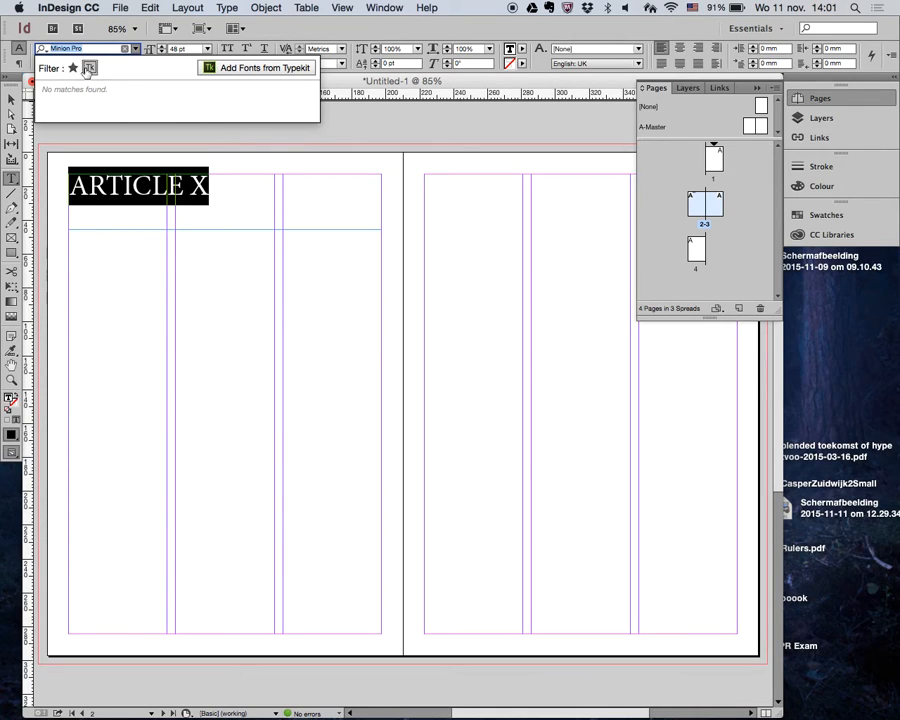
{"action": "left_click", "coordinate": [73, 68]}
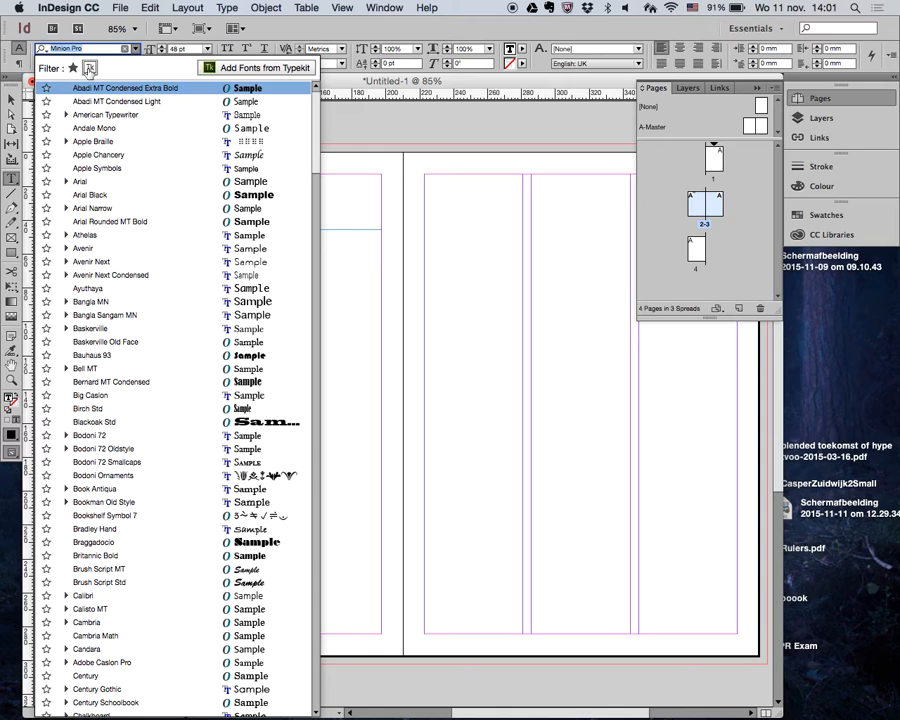
{"action": "left_click", "coordinate": [91, 68]}
{"action": "left_click", "coordinate": [91, 68]}
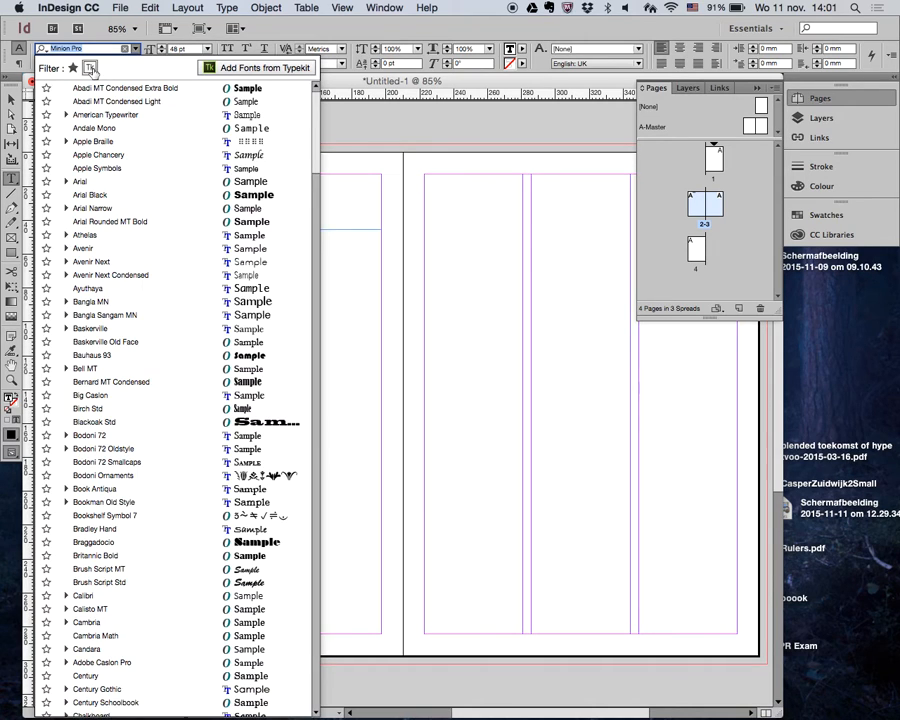
Set the heading's font to Adobe Garamond Pro
{"action": "scroll", "coordinate": [152, 350], "scroll_direction": "down", "scroll_amount": 10}
{"action": "scroll", "coordinate": [152, 354], "scroll_direction": "down", "scroll_amount": 5}
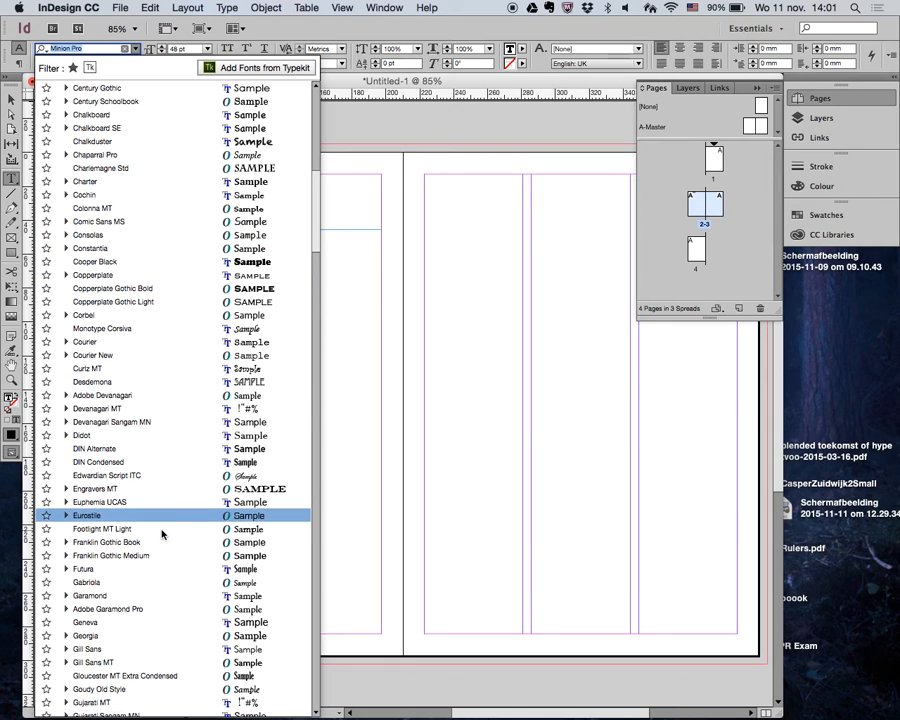
{"action": "left_click", "coordinate": [156, 602]}
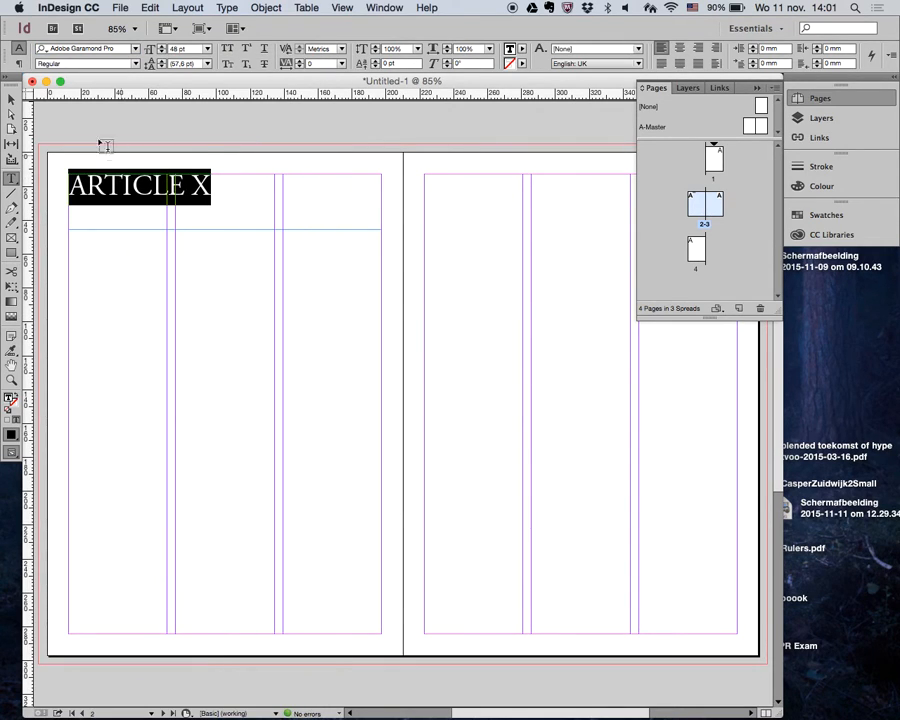
Increase the heading's font size step by step to 73 pt
{"action": "left_click", "coordinate": [161, 46]}
{"action": "left_click", "coordinate": [161, 46]}
{"action": "left_click", "coordinate": [161, 46]}
{"action": "left_click", "coordinate": [161, 46]}
{"action": "left_click", "coordinate": [161, 46]}
{"action": "left_click", "coordinate": [162, 47]}
{"action": "left_click", "coordinate": [162, 47]}
{"action": "left_click", "coordinate": [162, 47]}
{"action": "left_click", "coordinate": [162, 47]}
{"action": "left_click", "coordinate": [162, 47]}
{"action": "left_click", "coordinate": [162, 47]}
{"action": "left_click", "coordinate": [162, 47]}
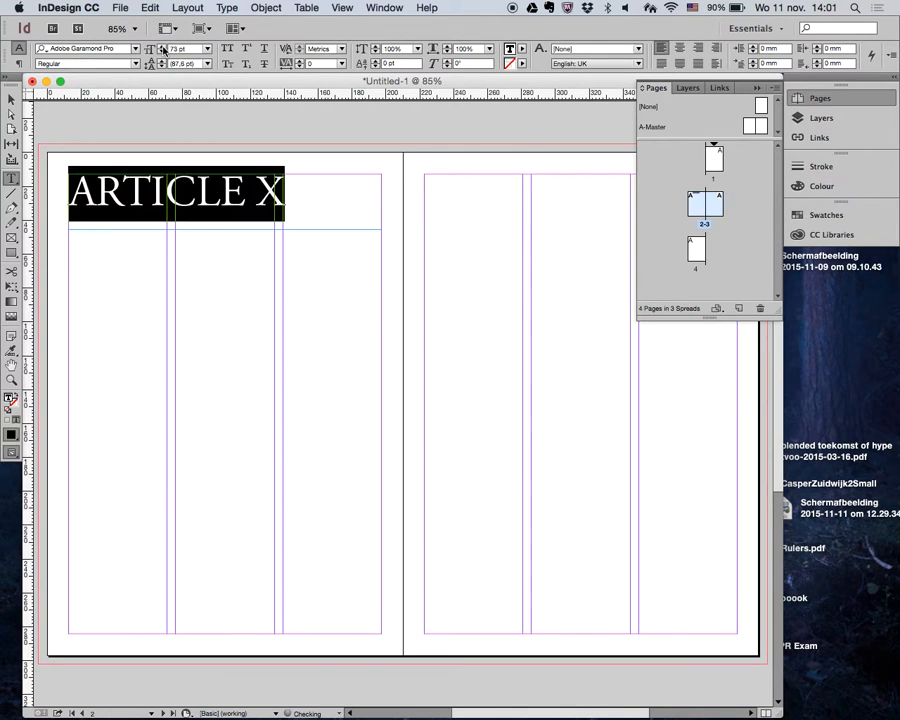
Raise the bottom edge of the heading frame to make it about 22.3 mm high, and deselect it
{"action": "left_click", "coordinate": [14, 99]}
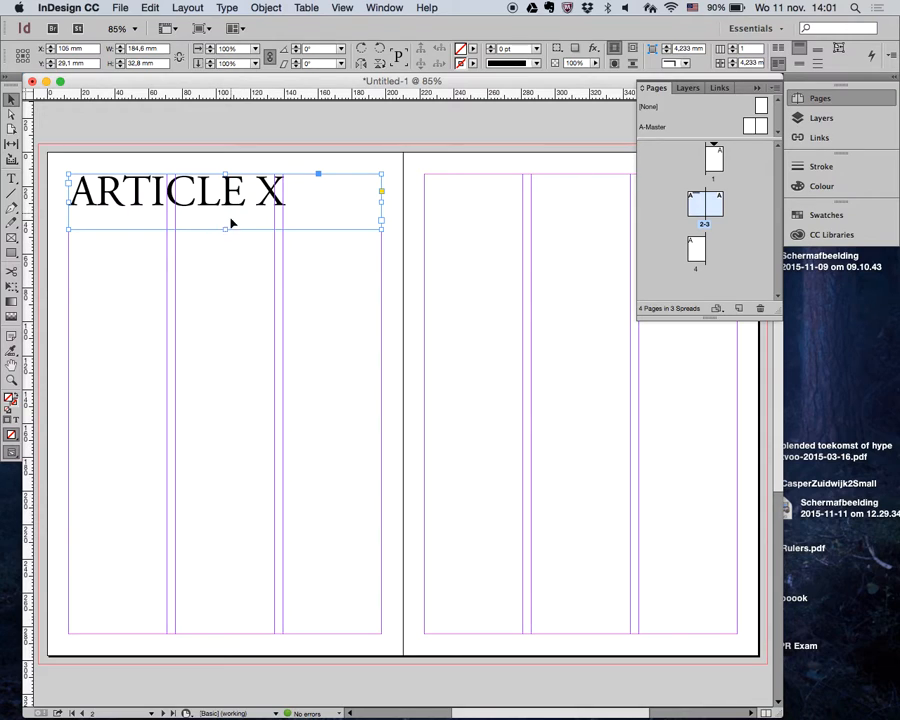
{"action": "left_click_drag", "start_coordinate": [225, 227], "coordinate": [232, 213]}
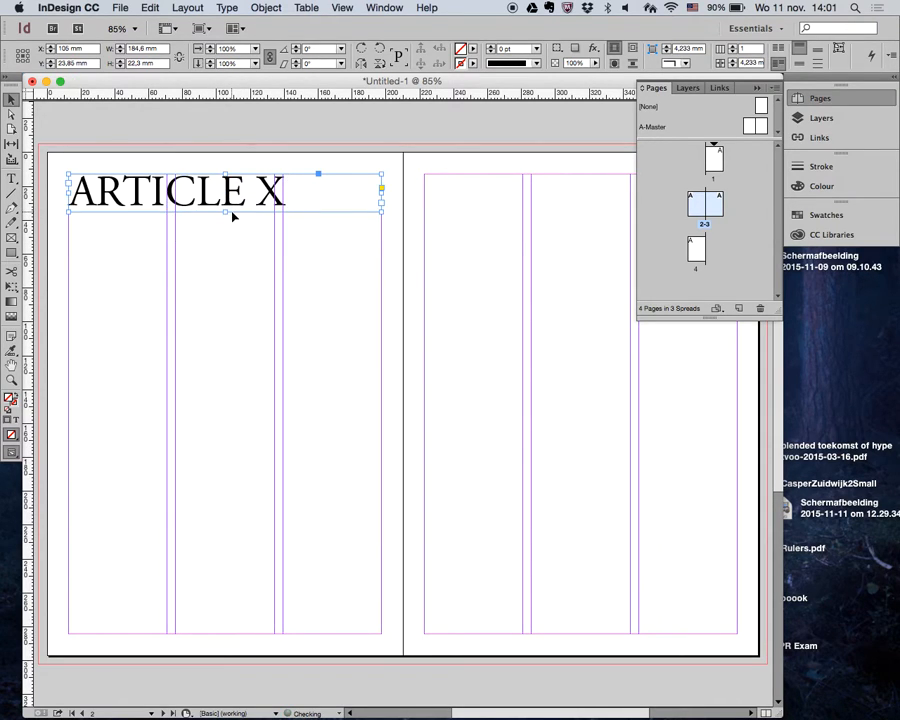
{"action": "left_click", "coordinate": [218, 260]}
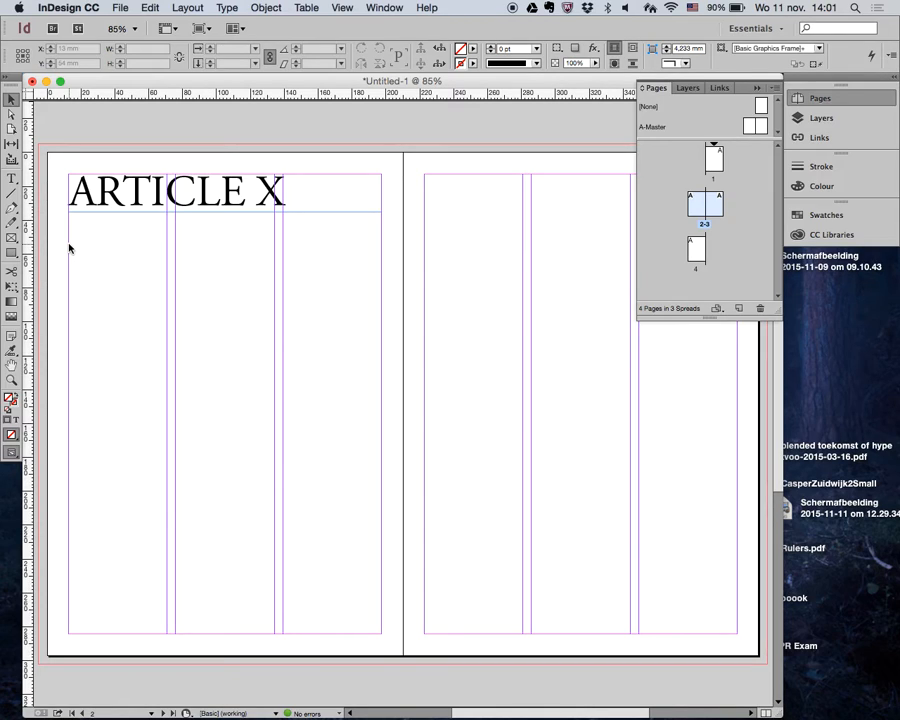
Draw a text frame about 58.2 × 244.3 mm in page 2's first column below the heading and fill it with placeholder text
{"action": "left_click", "coordinate": [12, 179]}
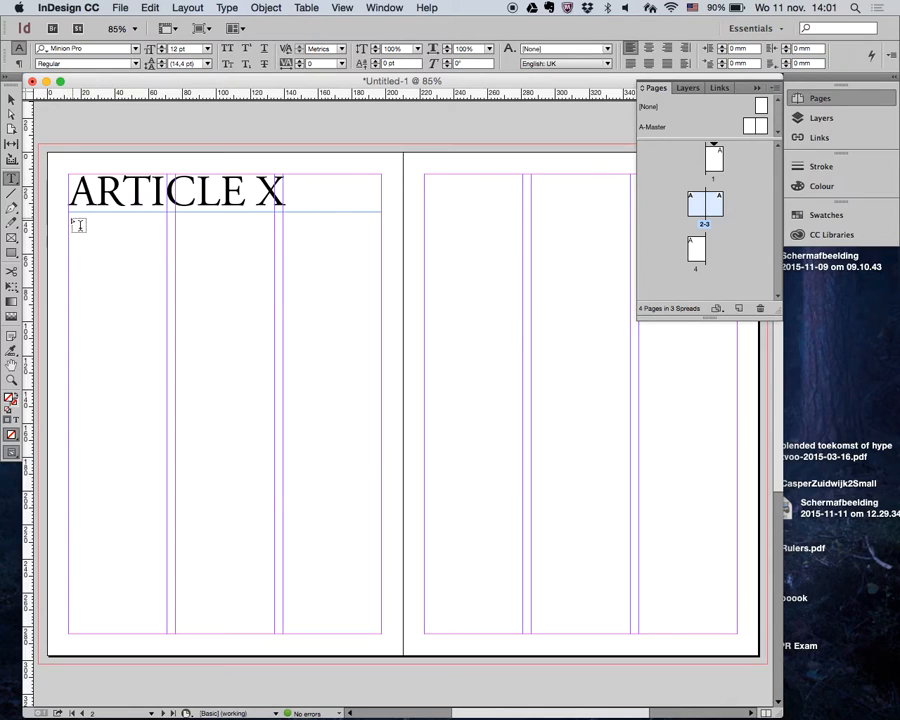
{"action": "left_click_drag", "start_coordinate": [69, 219], "coordinate": [169, 630]}
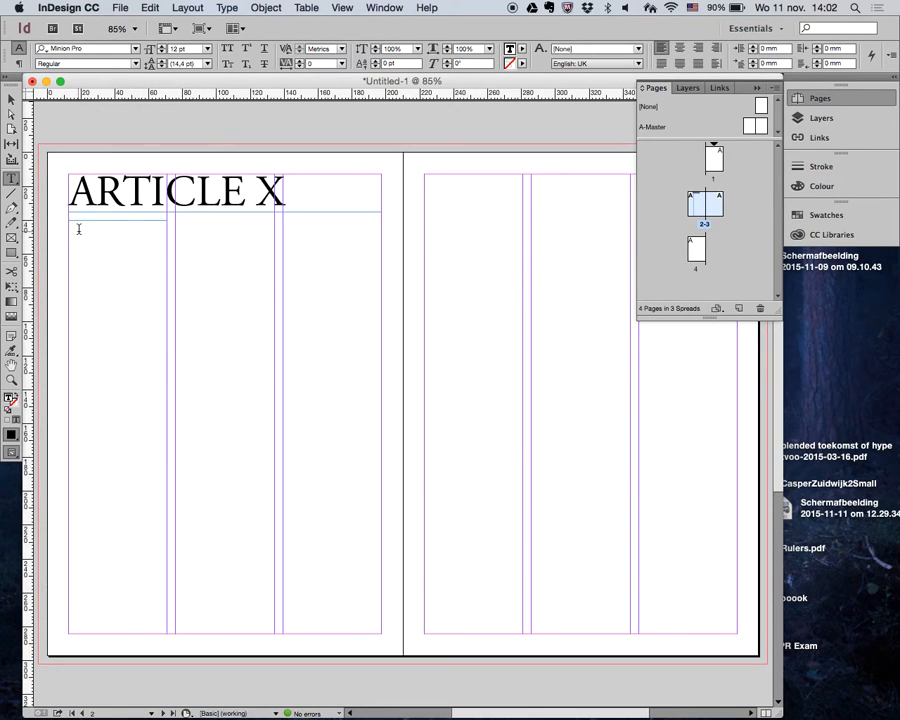
{"action": "left_click", "coordinate": [231, 7]}
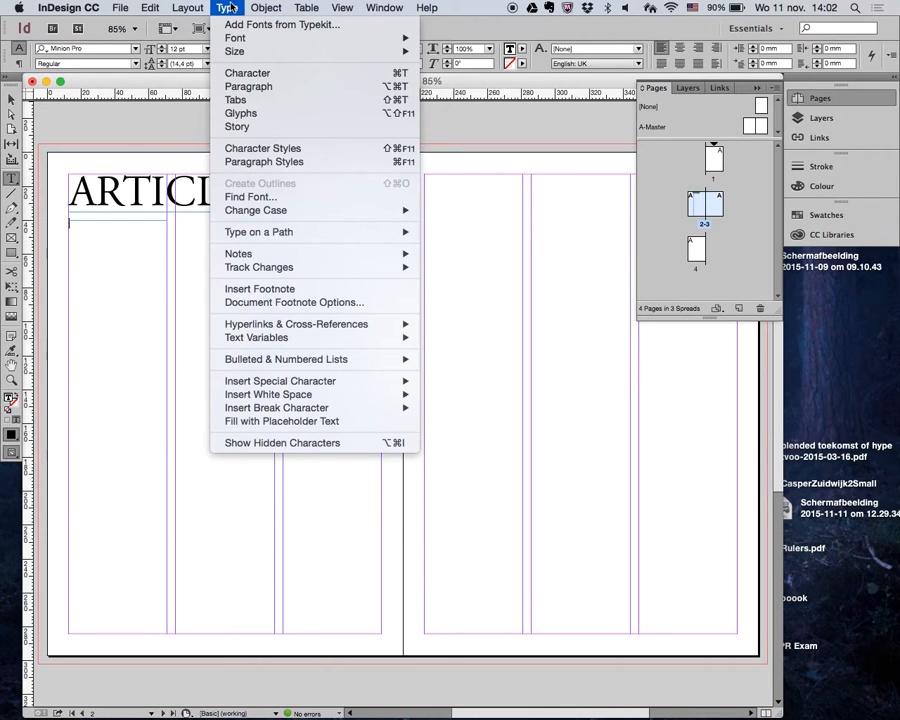
{"action": "left_click", "coordinate": [355, 424]}
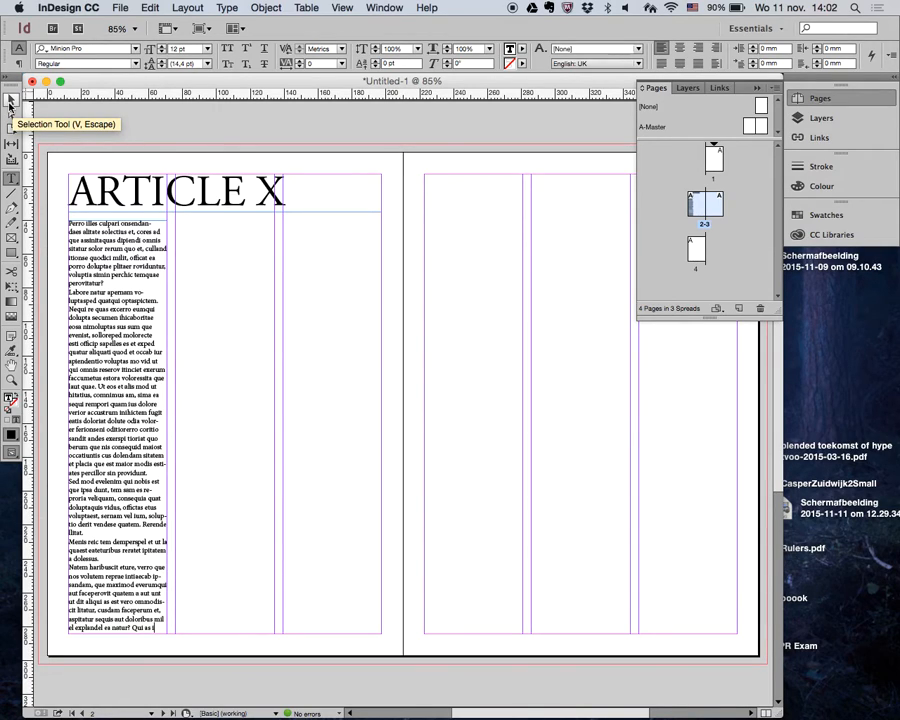
{"action": "left_click", "coordinate": [10, 102]}
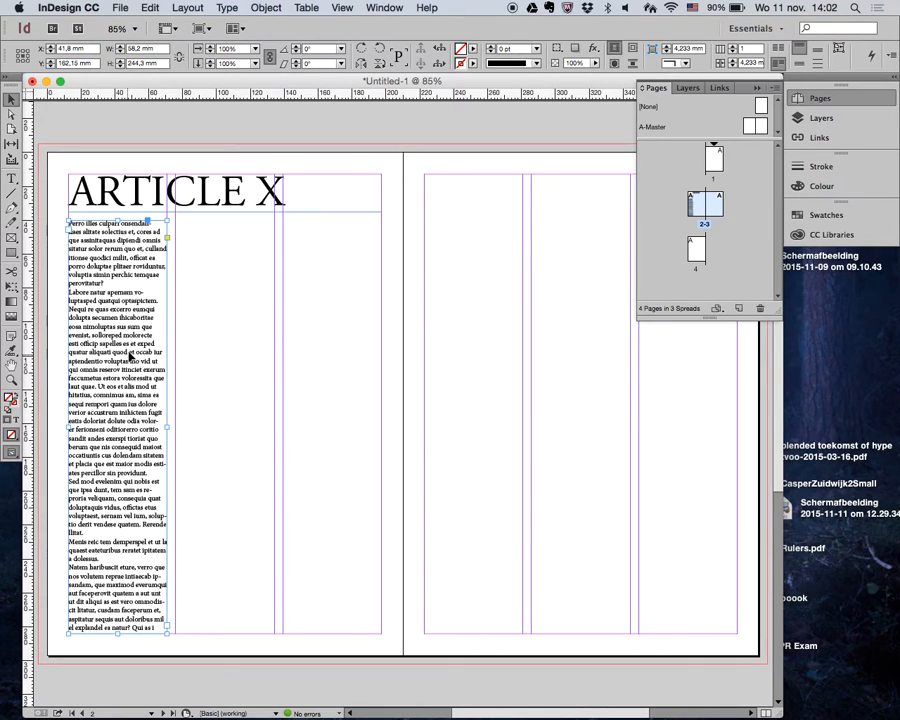
Draw an empty text frame about 58.2 × 244.3 mm in the second column of page 2, level with the first column's frame
{"action": "key", "text": "t"}
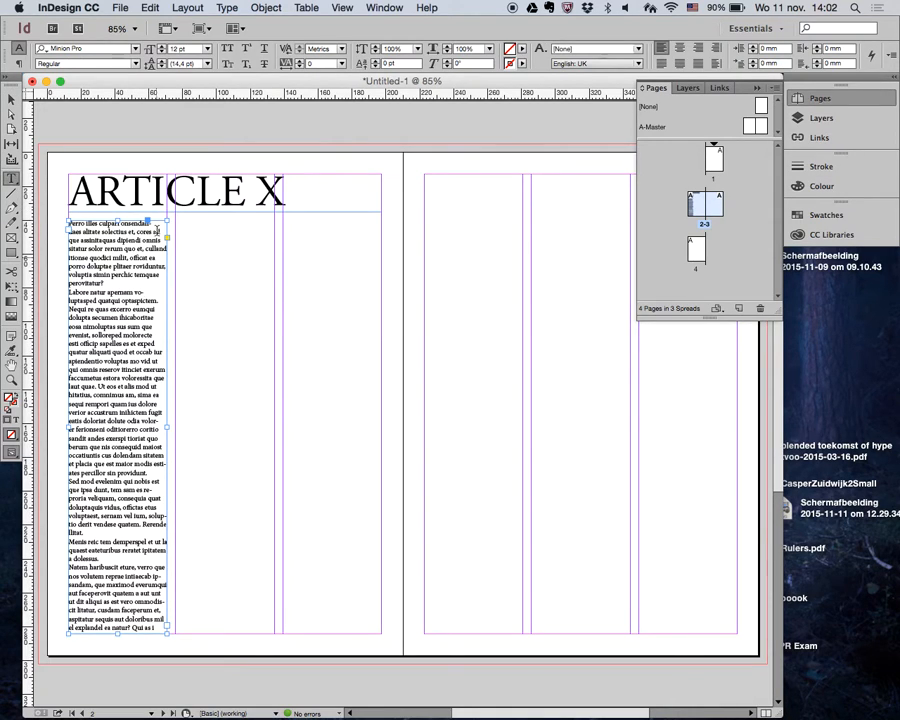
{"action": "left_click_drag", "start_coordinate": [176, 221], "coordinate": [274, 634]}
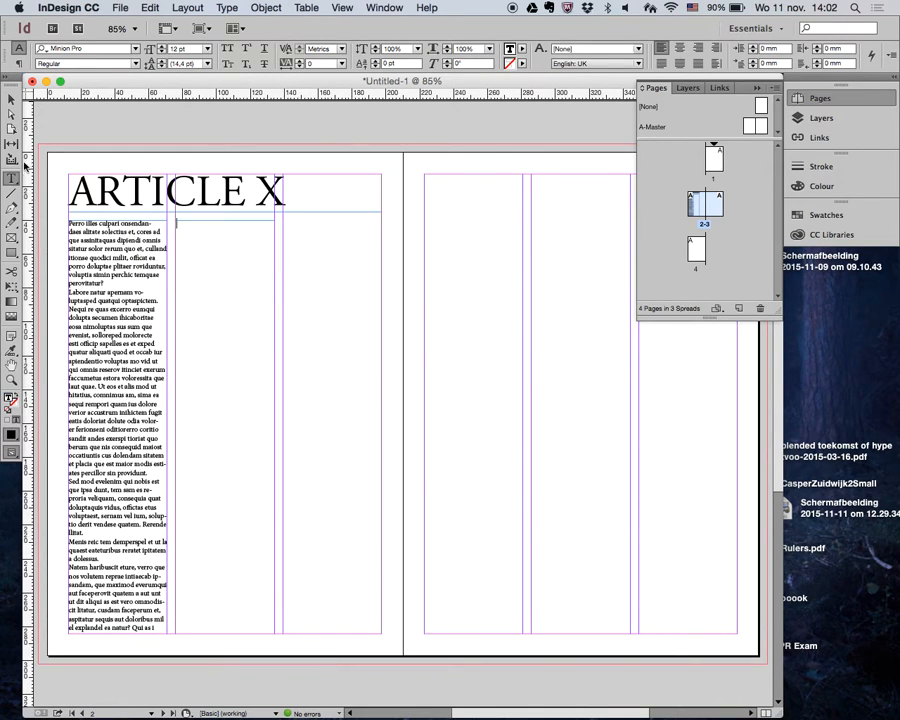
{"action": "left_click", "coordinate": [12, 100]}
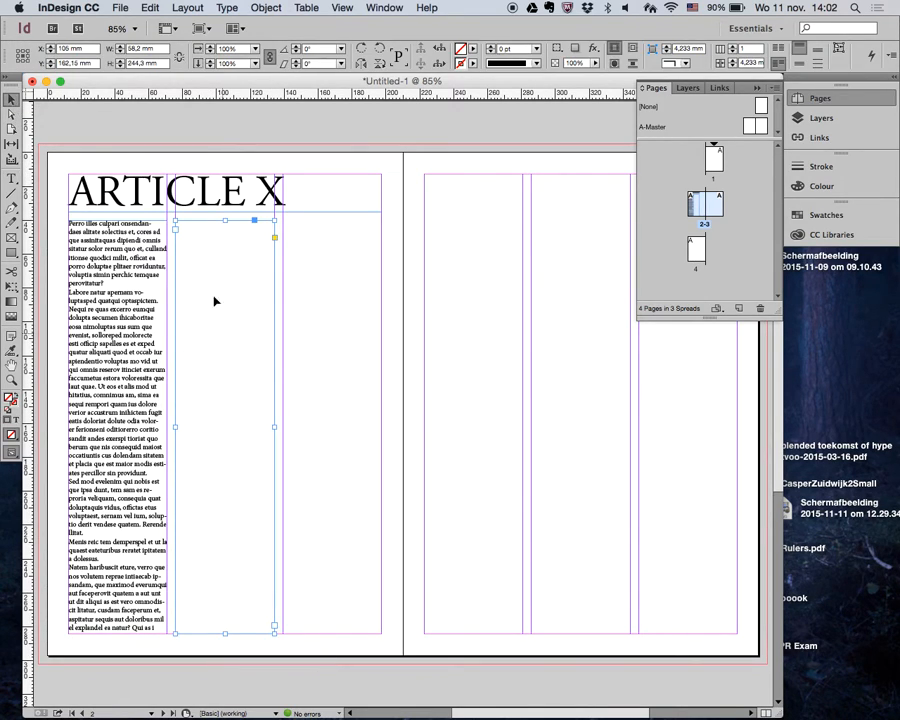
Lower the top of the first column's frame to a height of about 168.3 mm and thread its overset text into the second column's frame
{"action": "left_click_drag", "start_coordinate": [172, 427], "coordinate": [64, 427]}
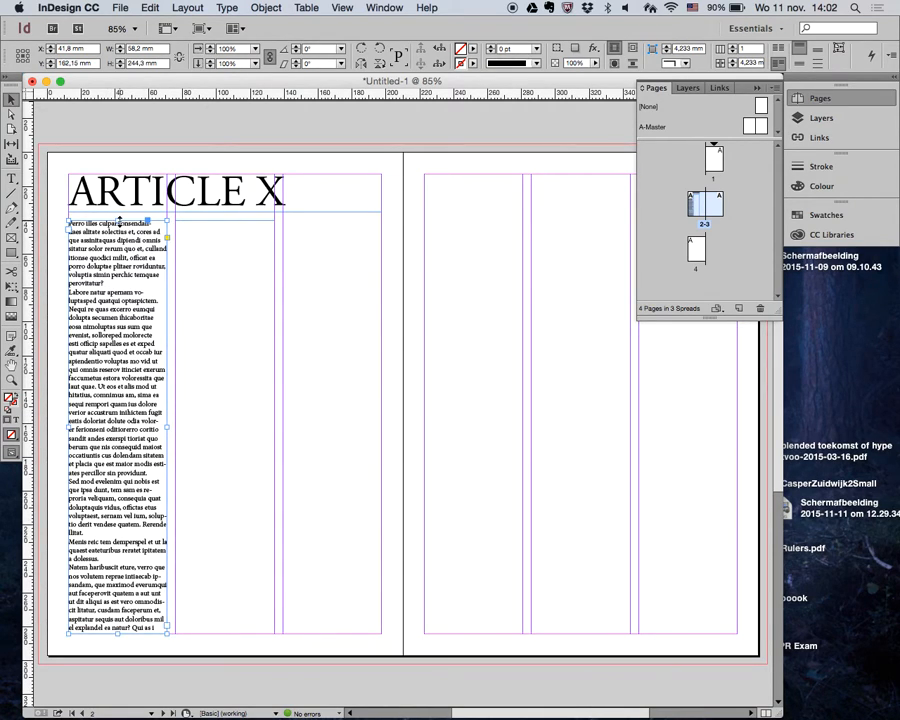
{"action": "left_click_drag", "start_coordinate": [121, 222], "coordinate": [117, 352]}
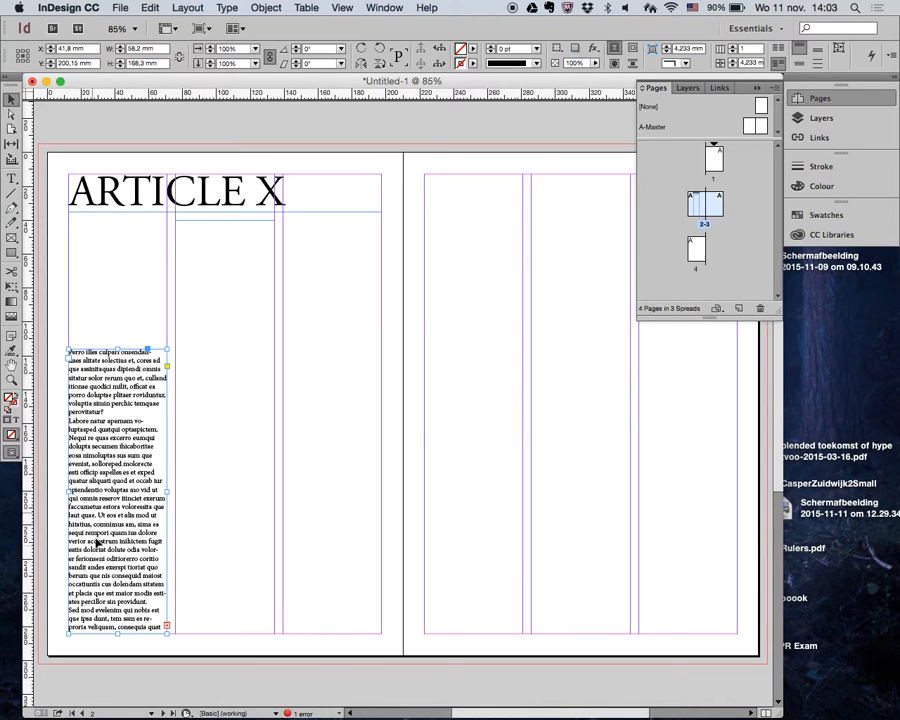
{"action": "left_click", "coordinate": [166, 626]}
{"action": "left_click", "coordinate": [167, 633]}
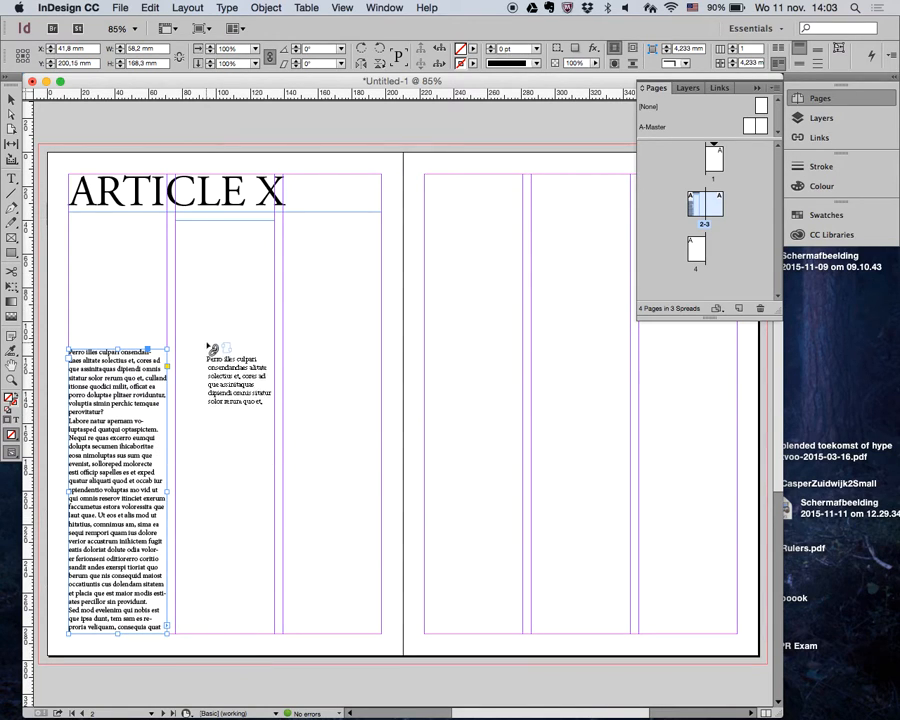
{"action": "left_click", "coordinate": [211, 256]}
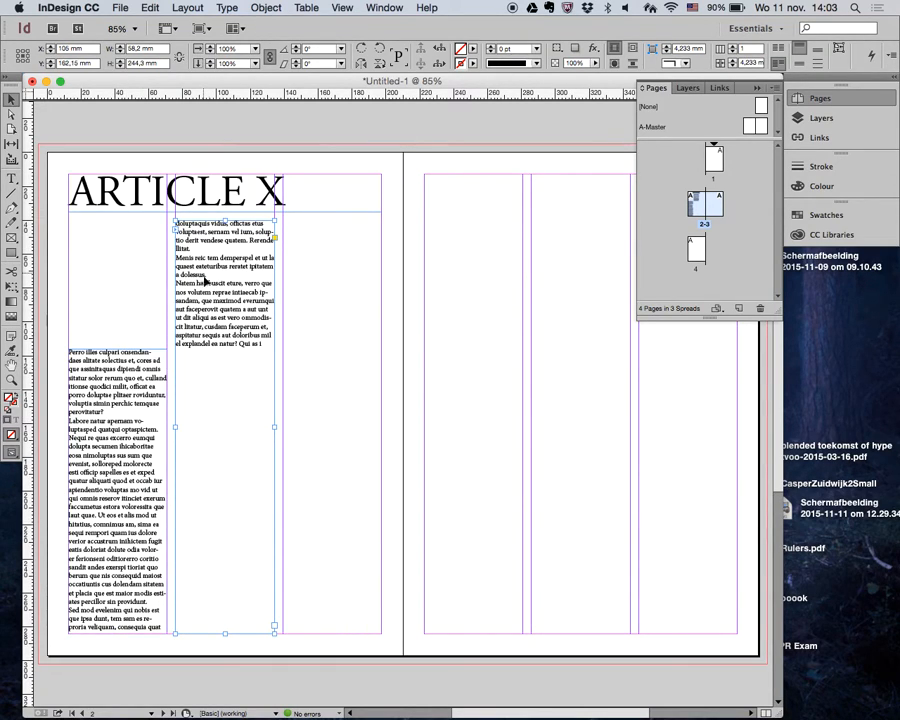
Lower the tops of the text frames in page 2's first and second columns to a height of about 123.8 mm each, and deselect
{"action": "left_click", "coordinate": [118, 355]}
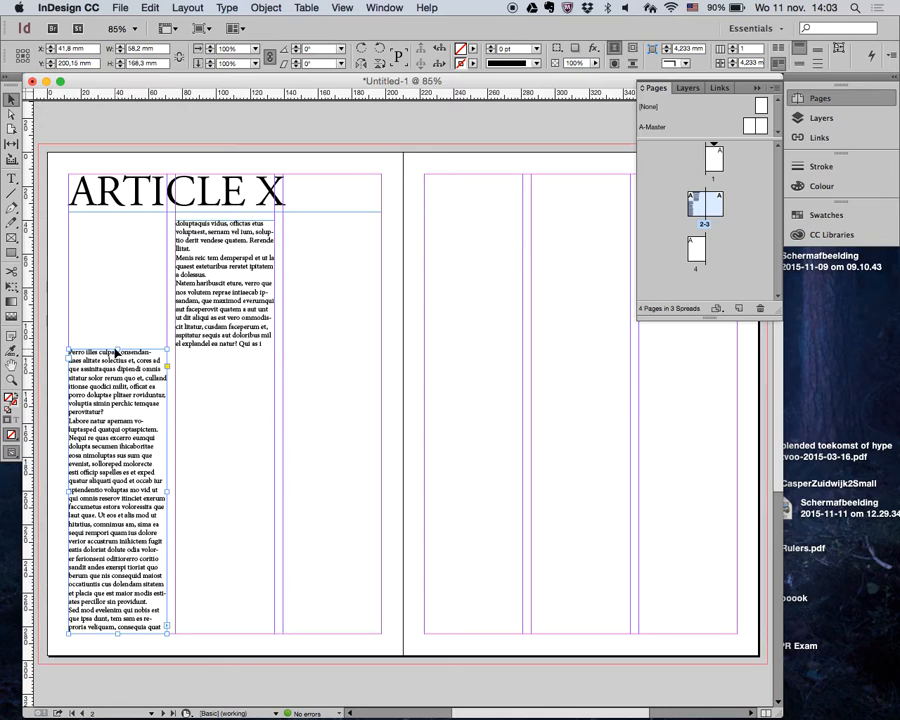
{"action": "left_click_drag", "start_coordinate": [116, 349], "coordinate": [116, 270]}
{"action": "left_click", "coordinate": [216, 250]}
{"action": "left_click_drag", "start_coordinate": [225, 222], "coordinate": [221, 424]}
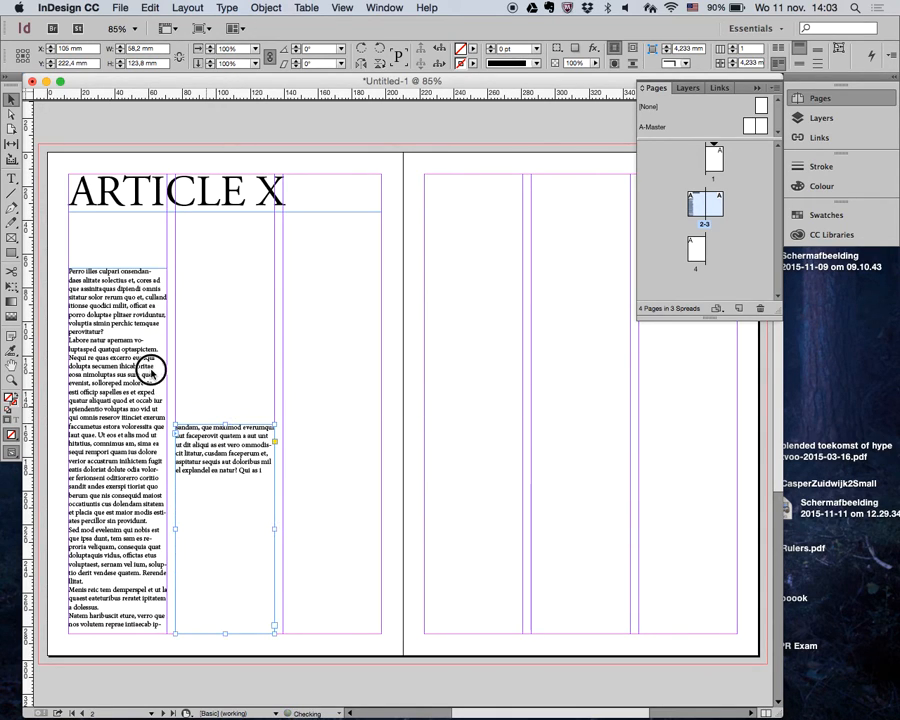
{"action": "left_click", "coordinate": [123, 296]}
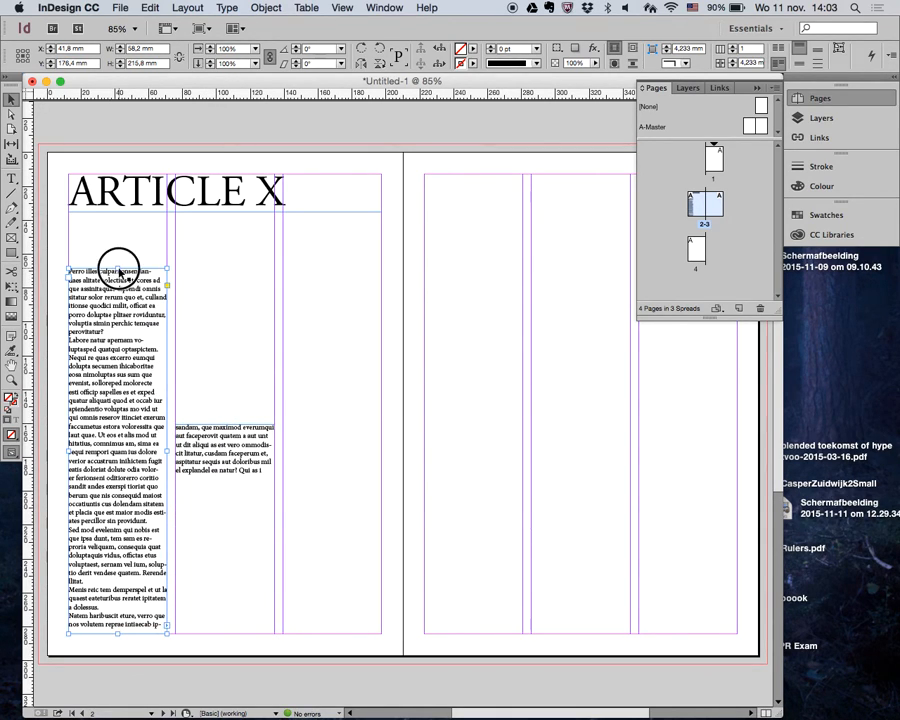
{"action": "left_click_drag", "start_coordinate": [119, 343], "coordinate": [121, 426]}
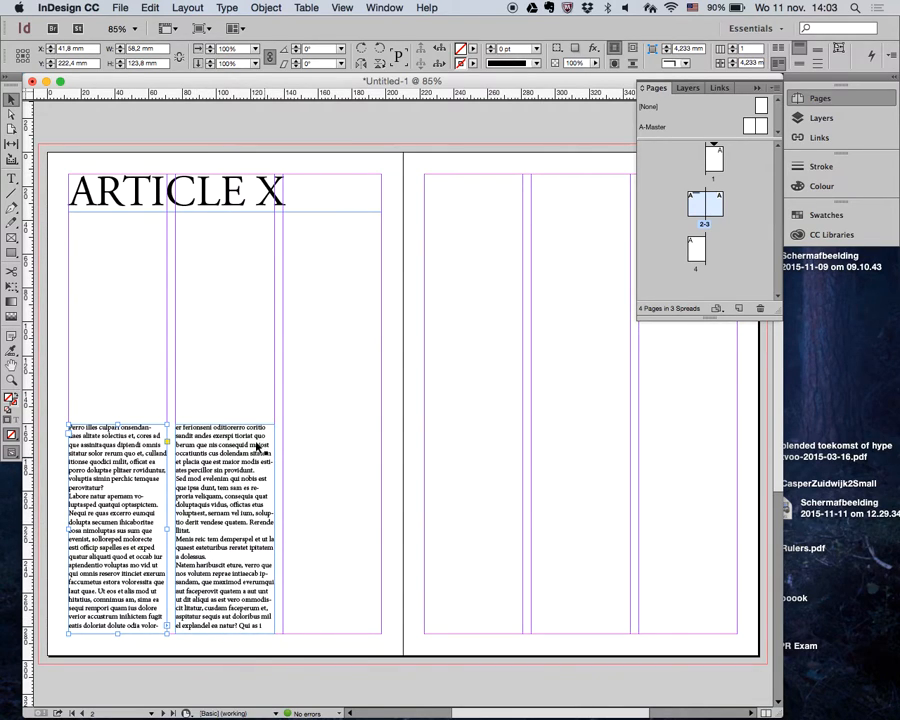
{"action": "left_click", "coordinate": [128, 395]}
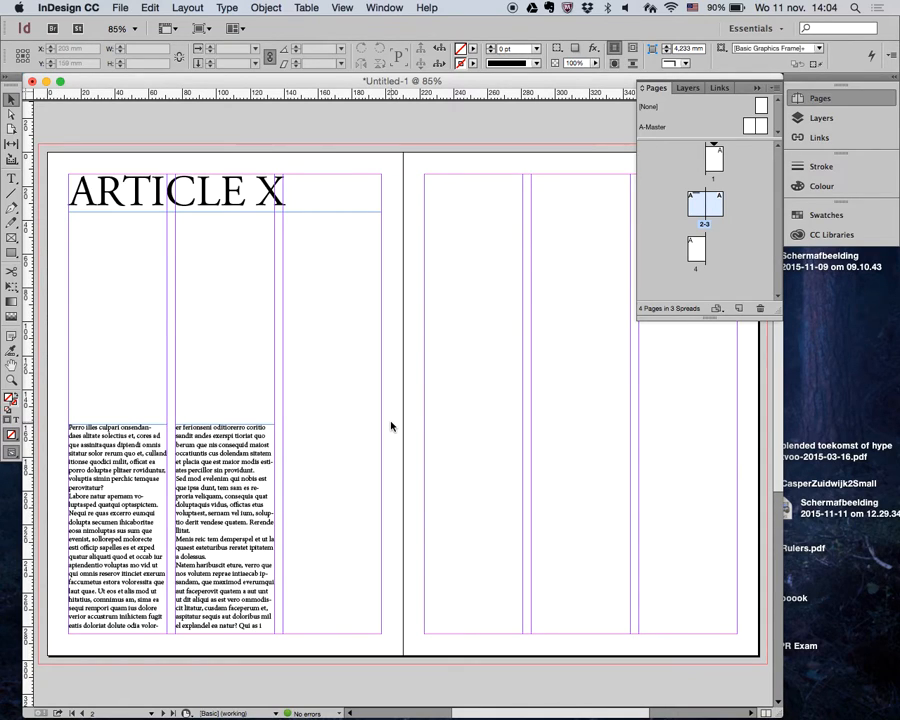
Draw a rectangle about 184.6 × 116 mm across all three columns of page 2, between the heading and the body text
{"action": "left_click", "coordinate": [16, 258]}
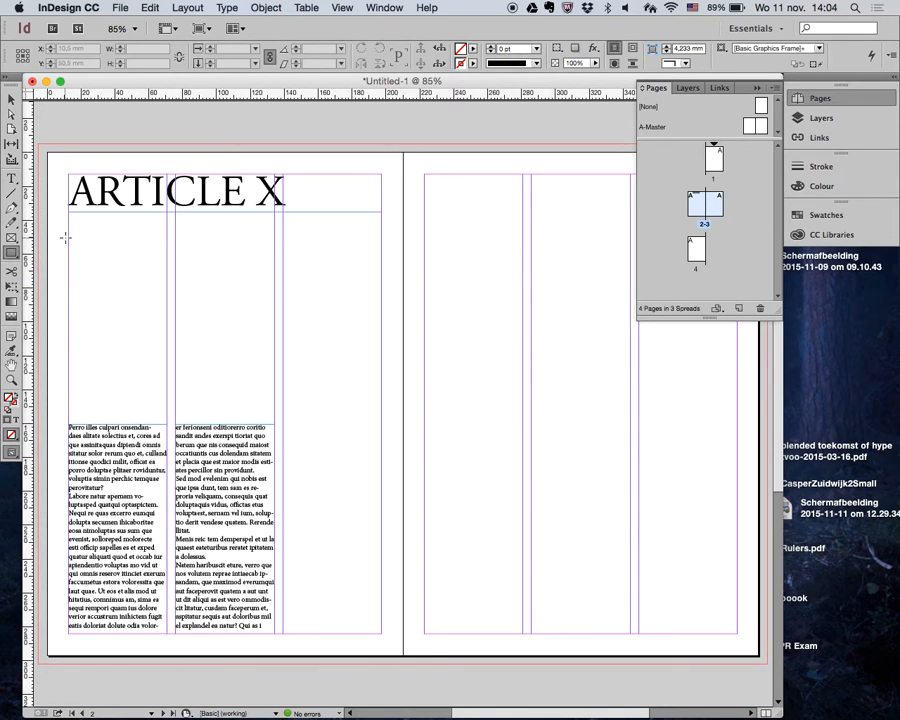
{"action": "left_click_drag", "start_coordinate": [70, 224], "coordinate": [362, 418]}
{"action": "left_click_drag", "start_coordinate": [367, 425], "coordinate": [381, 417]}
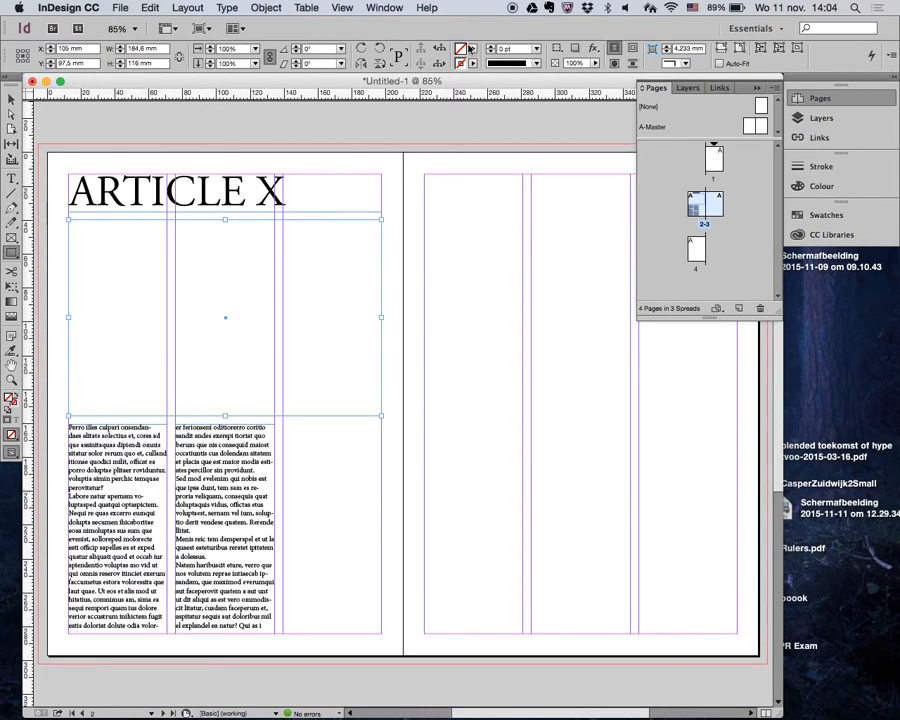
Give the new rectangle a [Black] stroke and deselect it
{"action": "left_click", "coordinate": [474, 65]}
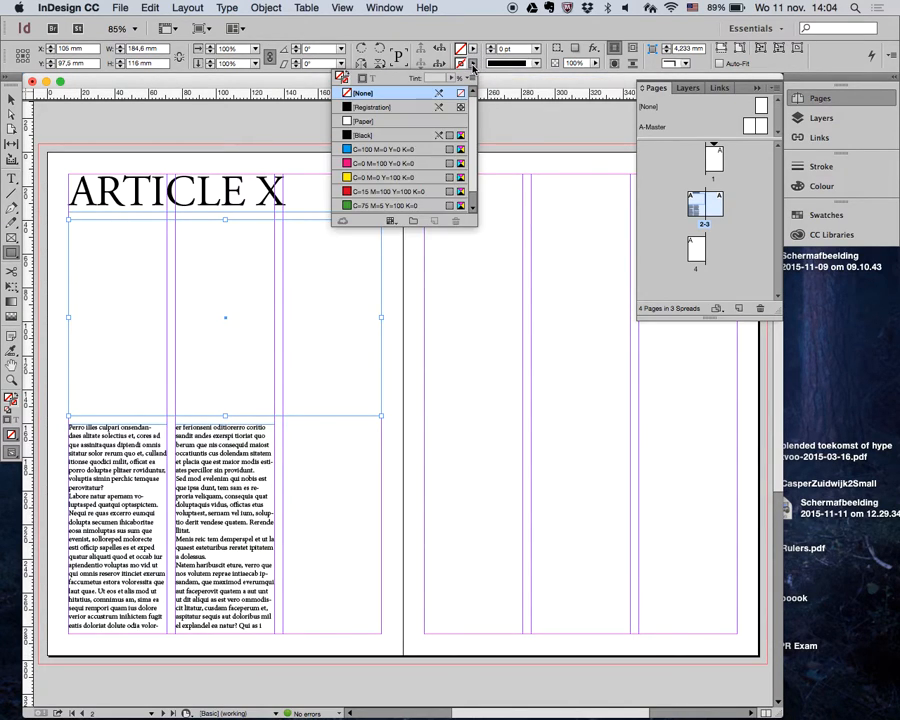
{"action": "left_click", "coordinate": [383, 136]}
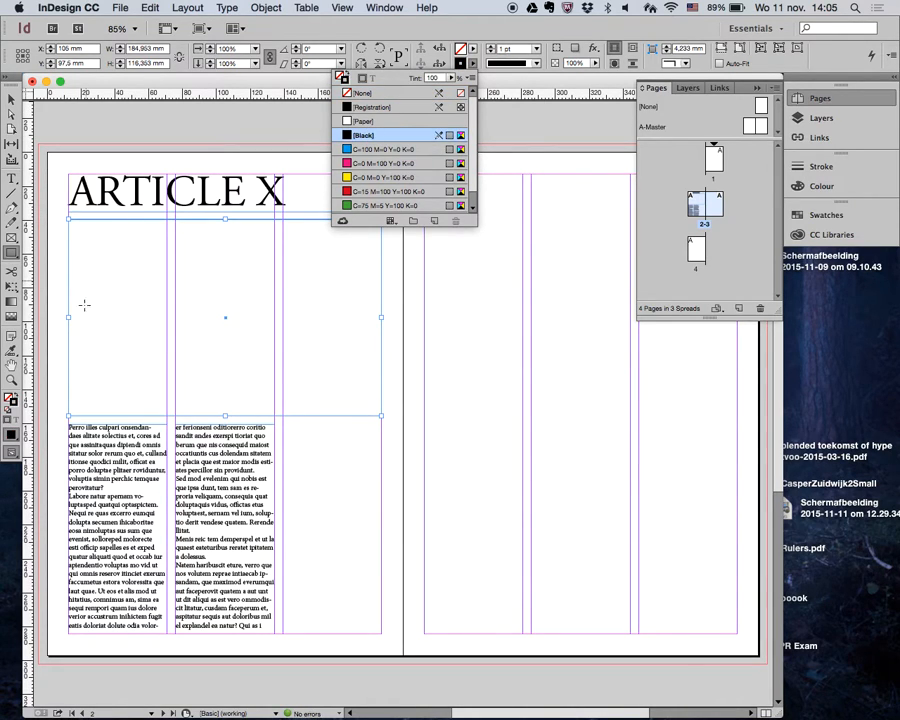
{"action": "left_click", "coordinate": [11, 97]}
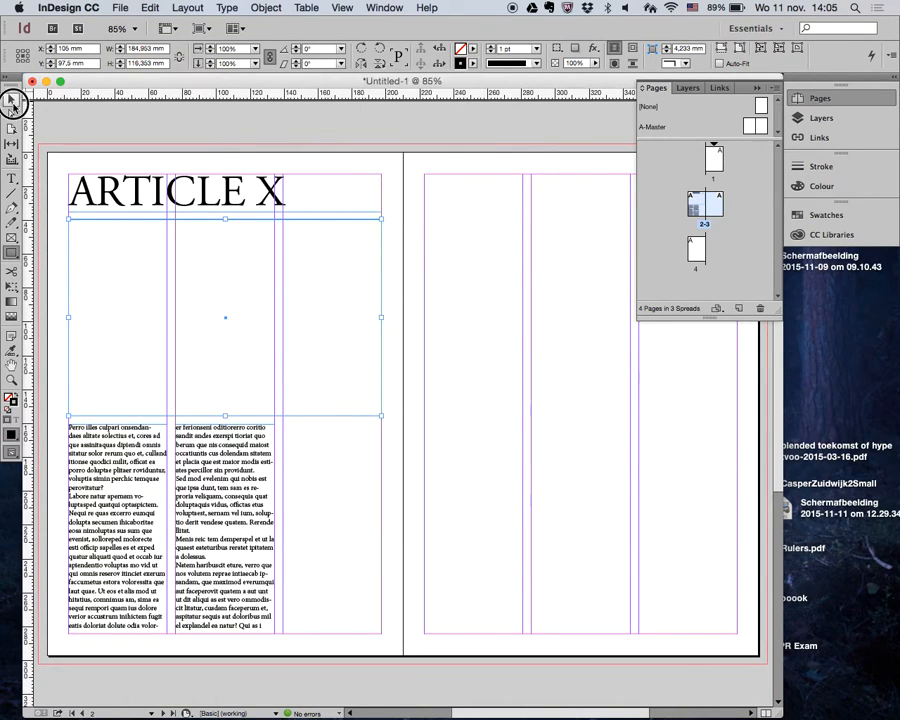
{"action": "left_click", "coordinate": [54, 168]}
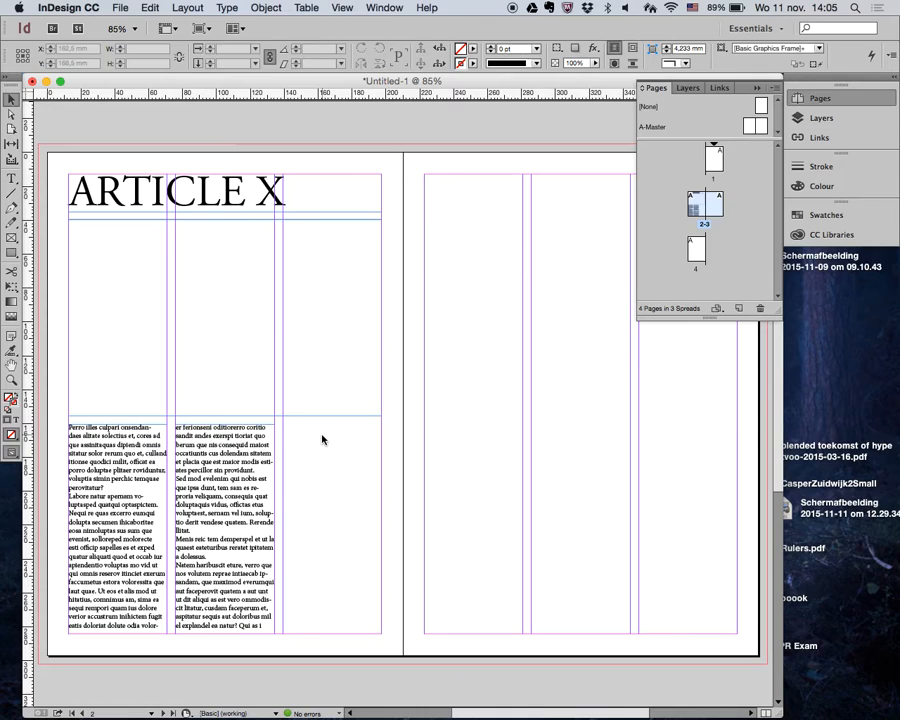
Alternate between Preview and Normal screen mode to compare the spread with and without its guides and frame edges
{"action": "key", "text": "w"}
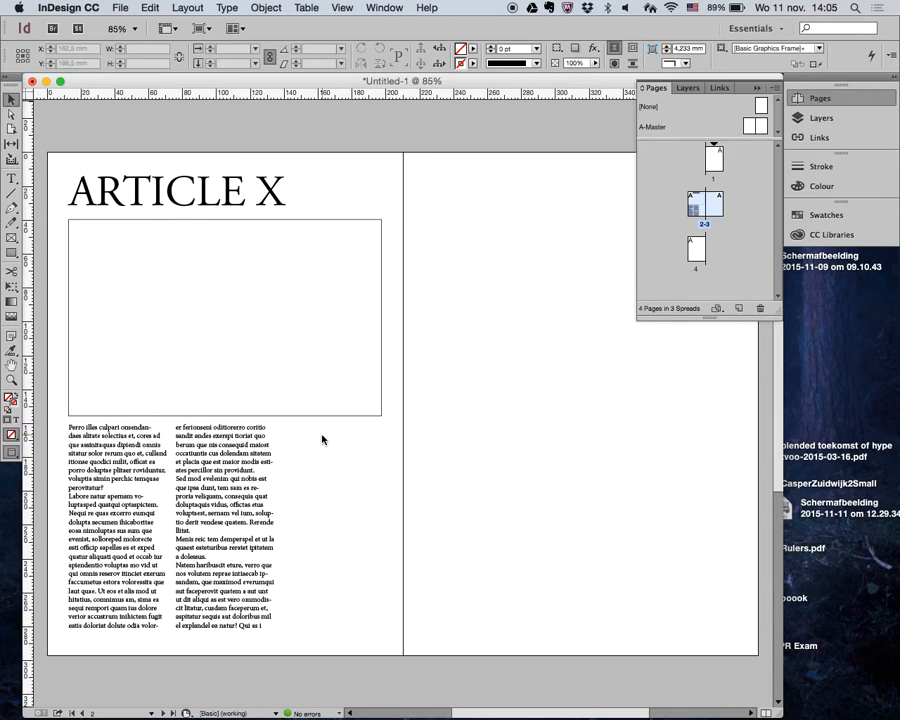
{"action": "key", "text": "w"}
{"action": "key", "text": "w"}
{"action": "key", "text": "w"}
{"action": "key", "text": "w"}
{"action": "key", "text": "w"}
{"action": "key", "text": "w"}
{"action": "key", "text": "w"}
{"action": "key", "text": "w"}
{"action": "key", "text": "w"}
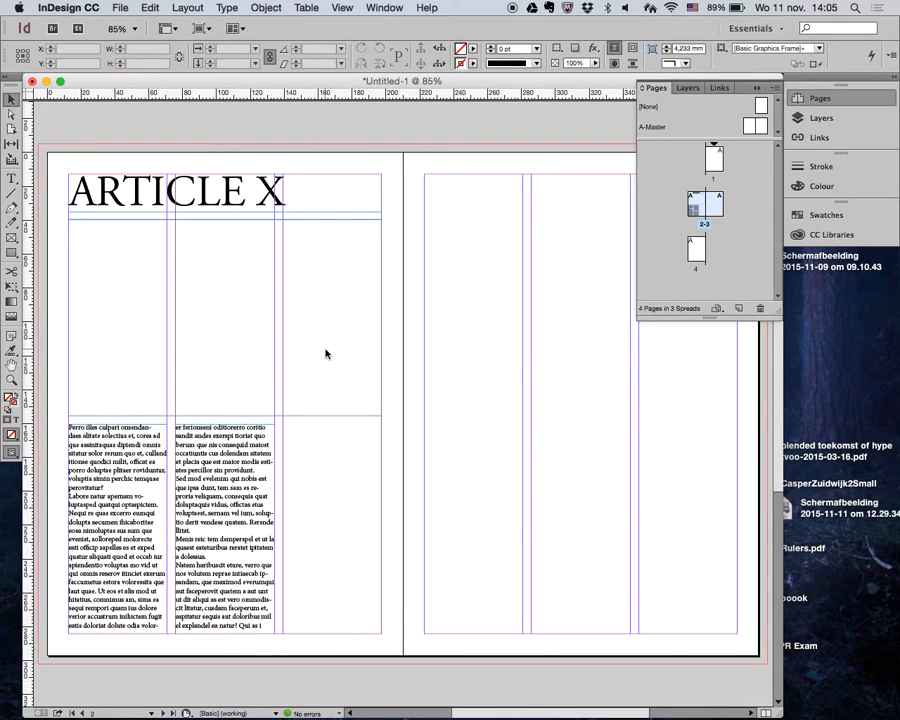
Fill the rectangle below the heading with the cyan swatch C=100 M=0 Y=0 K=0
{"action": "left_click", "coordinate": [315, 417]}
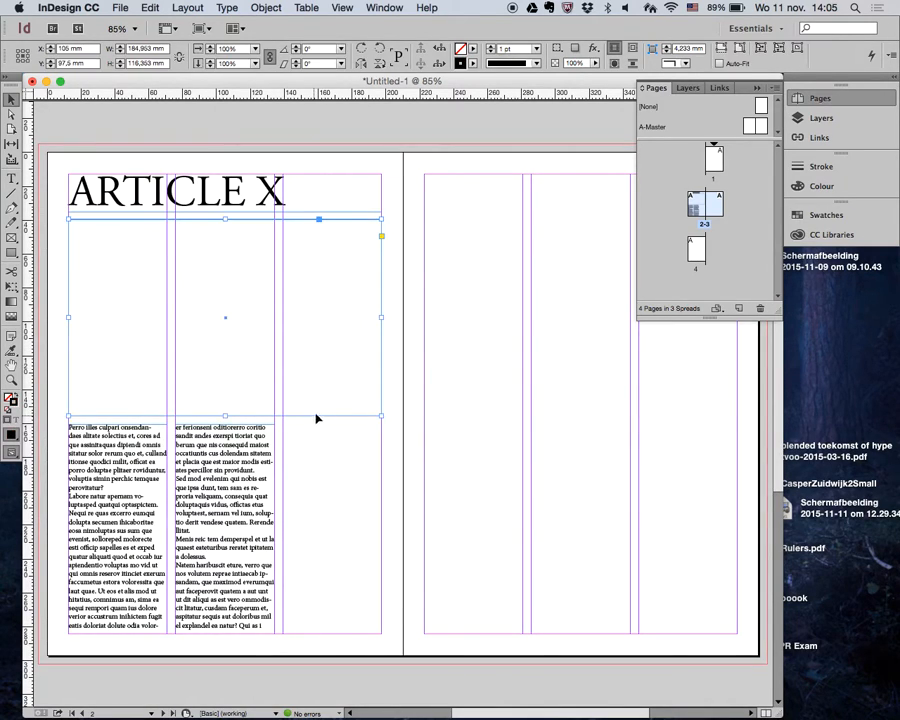
{"action": "left_click", "coordinate": [473, 52]}
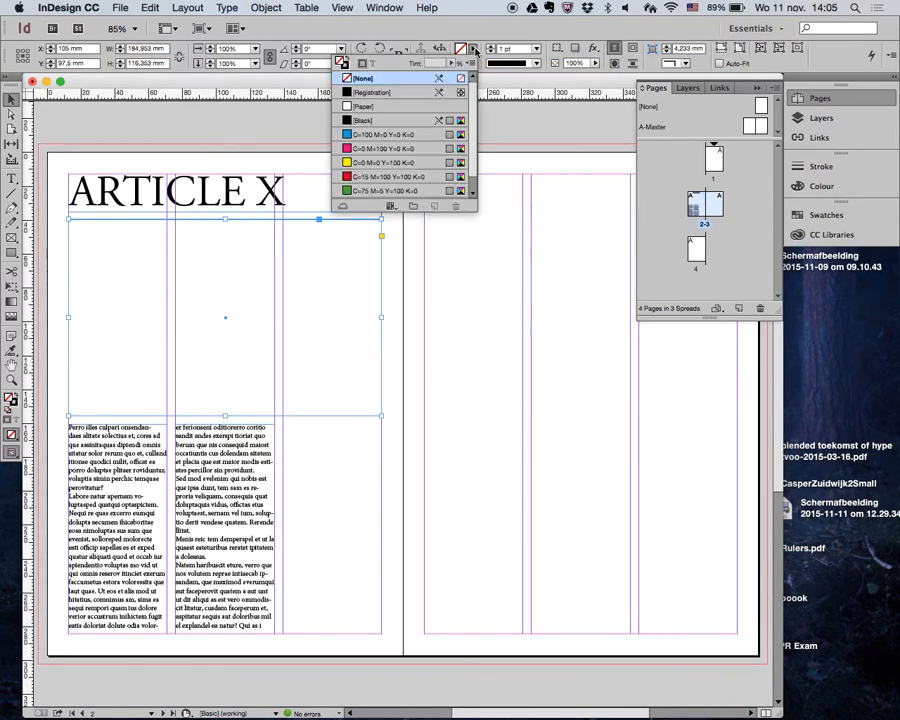
{"action": "left_click", "coordinate": [398, 135]}
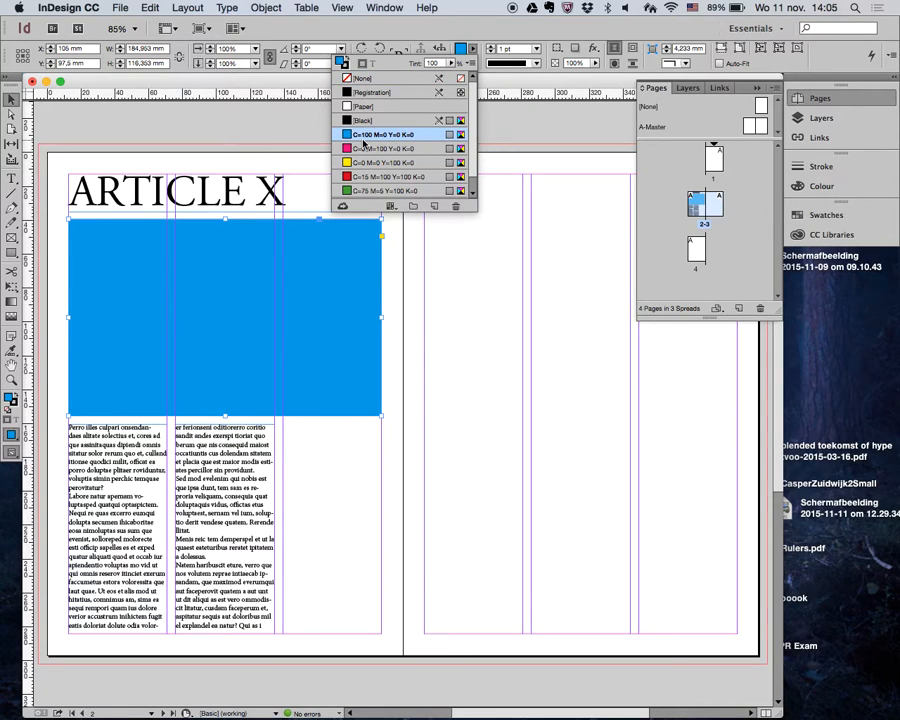
{"action": "left_click", "coordinate": [10, 101]}
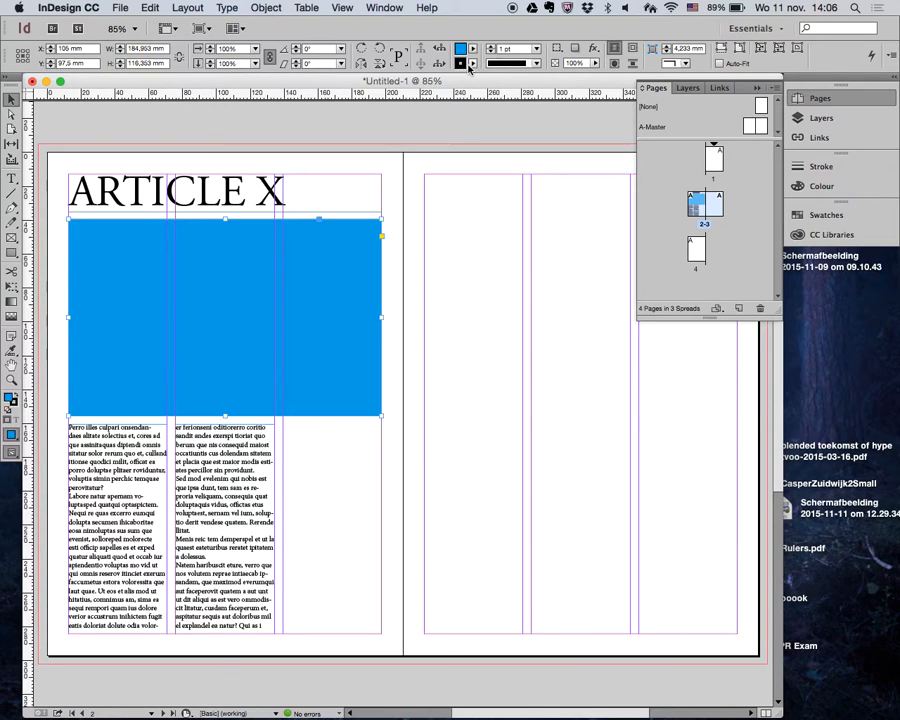
Increase the blue rectangle's stroke weight to 3 pt, deselect it and check the spread briefly in Preview mode
{"action": "left_click", "coordinate": [490, 45]}
{"action": "left_click", "coordinate": [490, 45]}
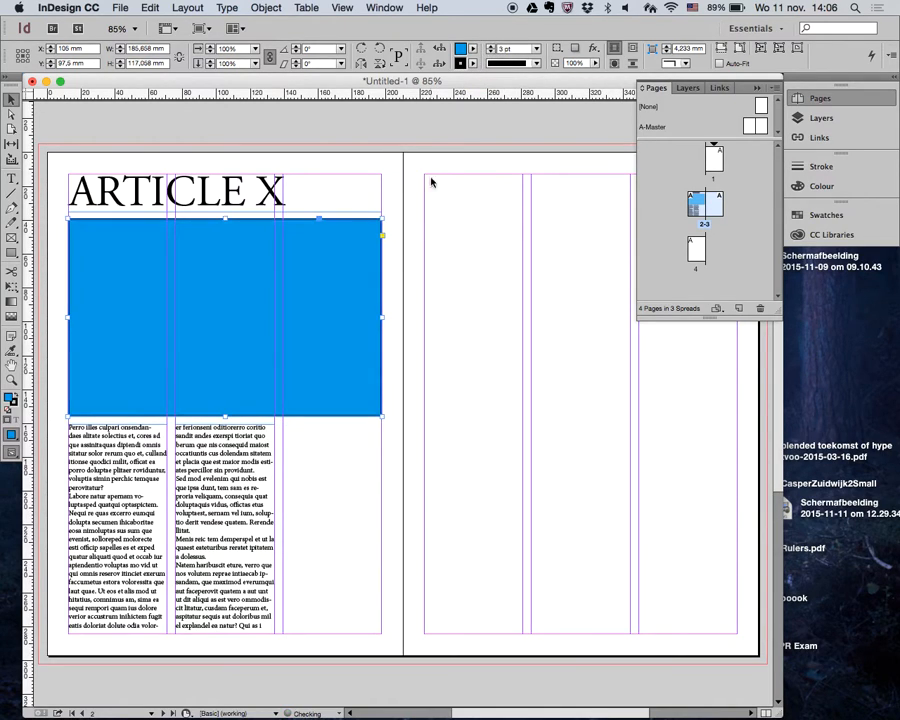
{"action": "left_click", "coordinate": [399, 258]}
{"action": "key", "text": "w"}
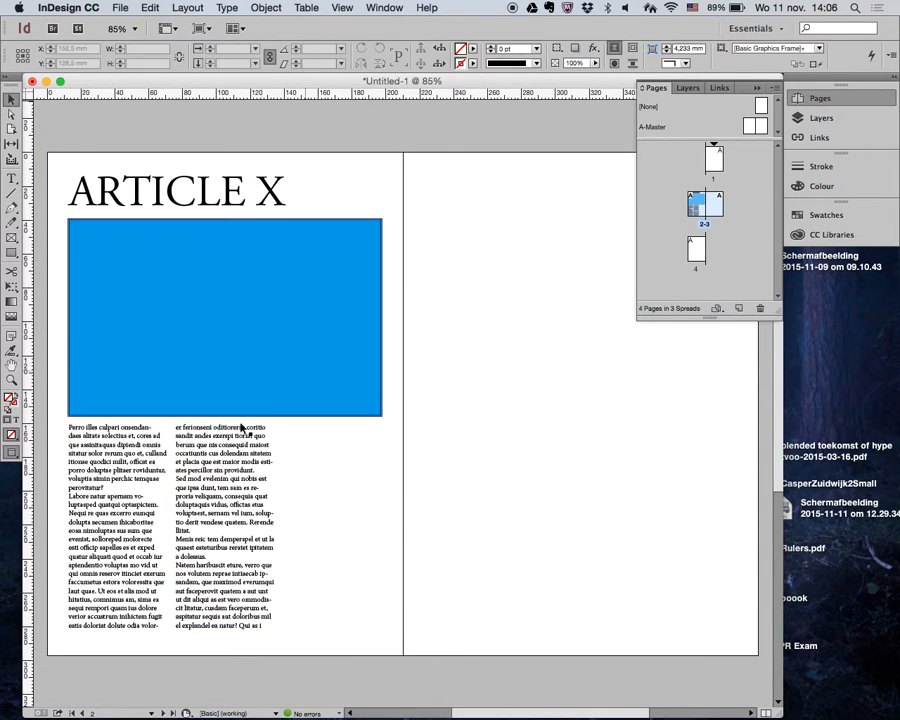
{"action": "key", "text": "w"}
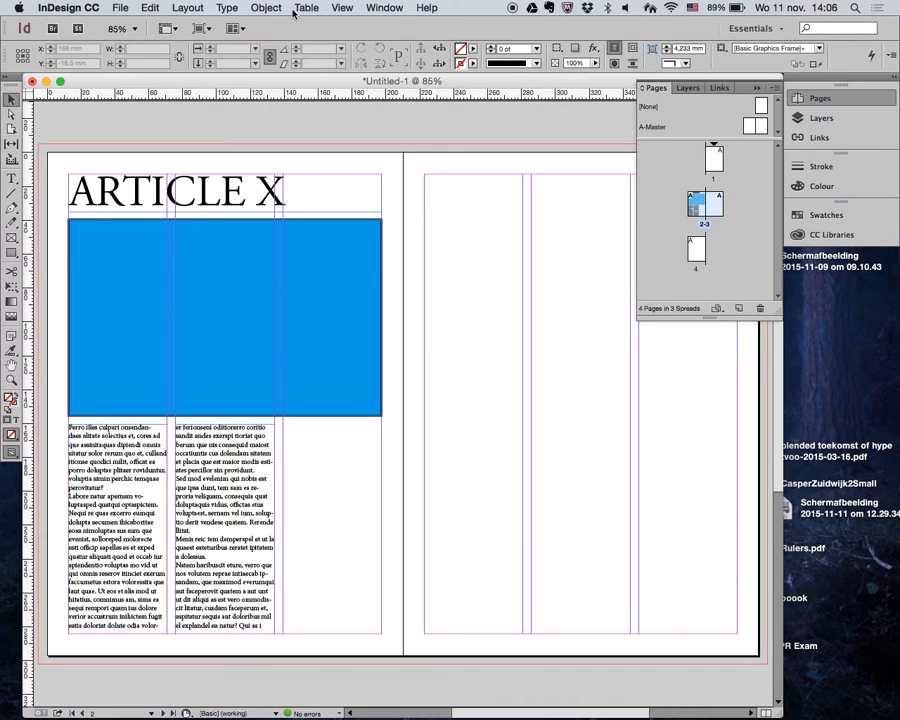
{"action": "left_click", "coordinate": [226, 9]}
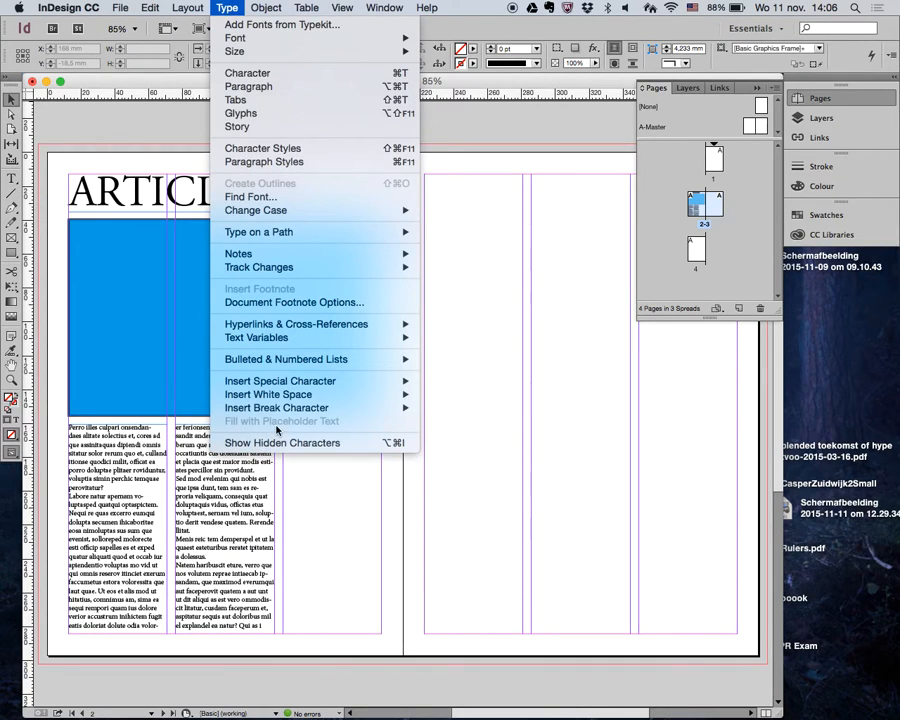
{"action": "left_click", "coordinate": [185, 611]}
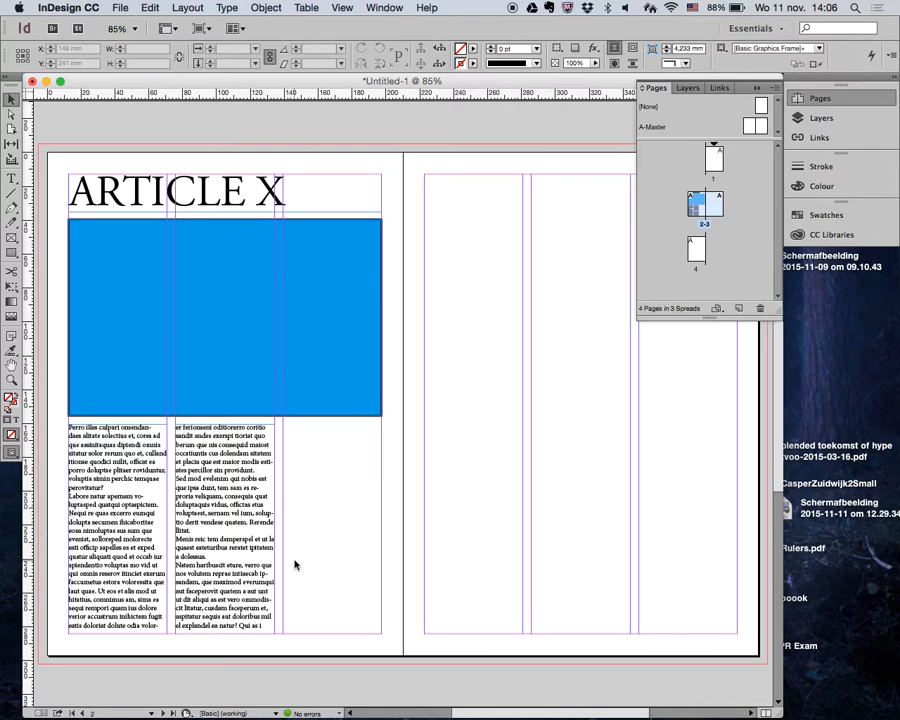
{"action": "left_click", "coordinate": [333, 699]}
Draw an empty text frame about 58.2 × 123.8 mm in page 2's third column, level with the other two text frames
{"action": "left_click", "coordinate": [9, 178]}
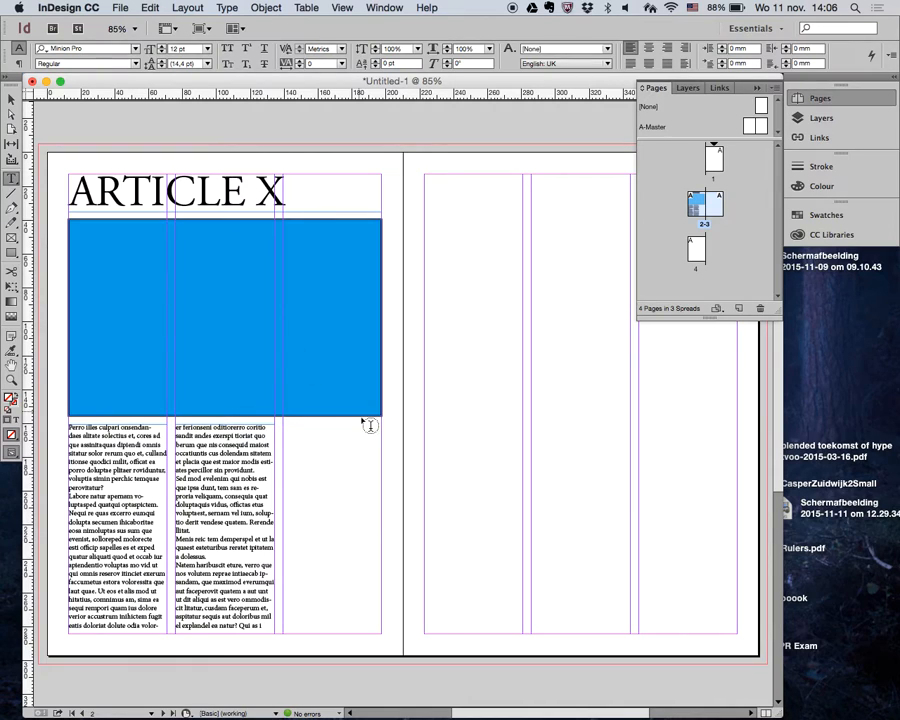
{"action": "left_click_drag", "start_coordinate": [284, 424], "coordinate": [381, 633]}
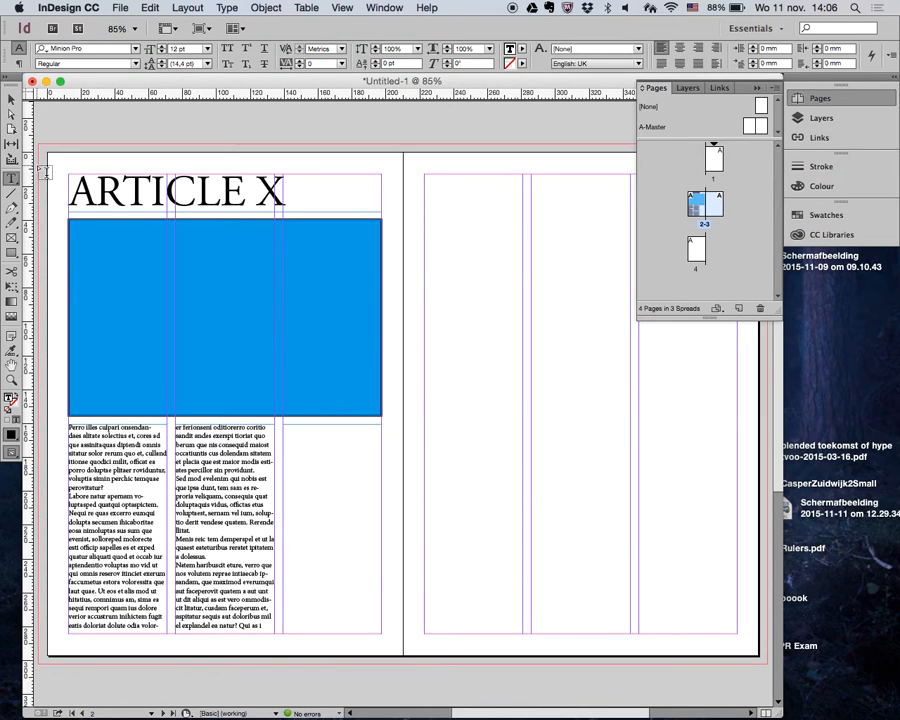
{"action": "left_click", "coordinate": [12, 98]}
Thread the second column's text frame into the empty frame in the third column, and deselect everything
{"action": "left_click", "coordinate": [265, 522]}
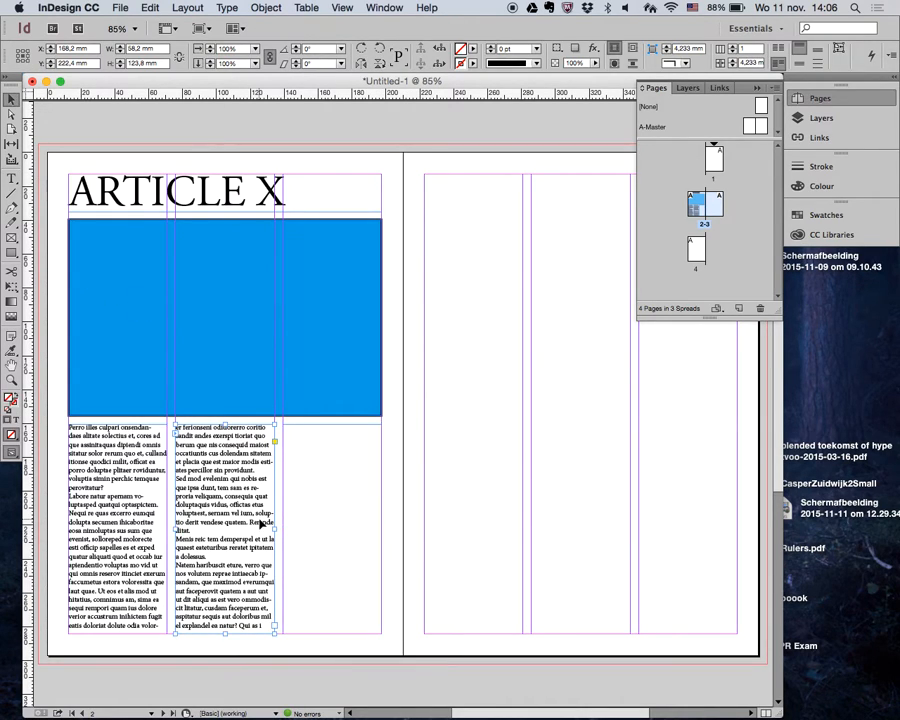
{"action": "left_click", "coordinate": [276, 627]}
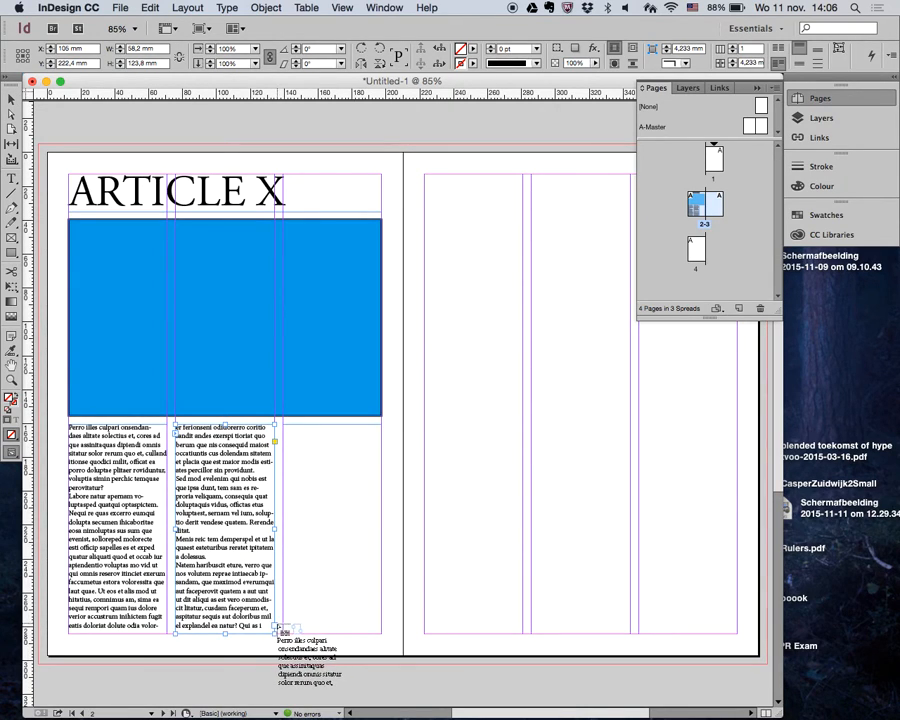
{"action": "left_click", "coordinate": [318, 545]}
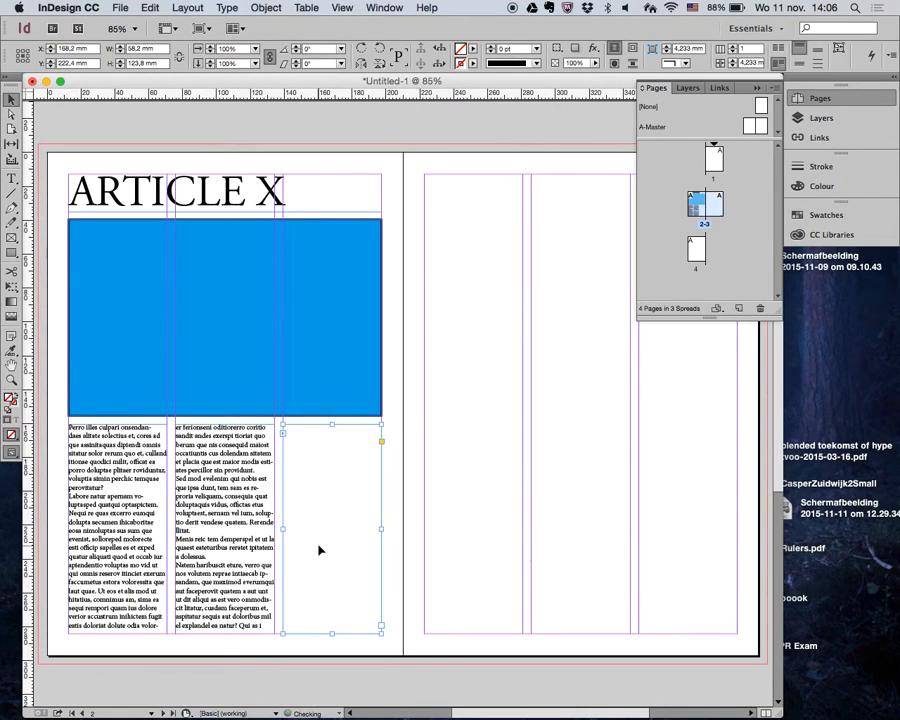
{"action": "left_click", "coordinate": [240, 570]}
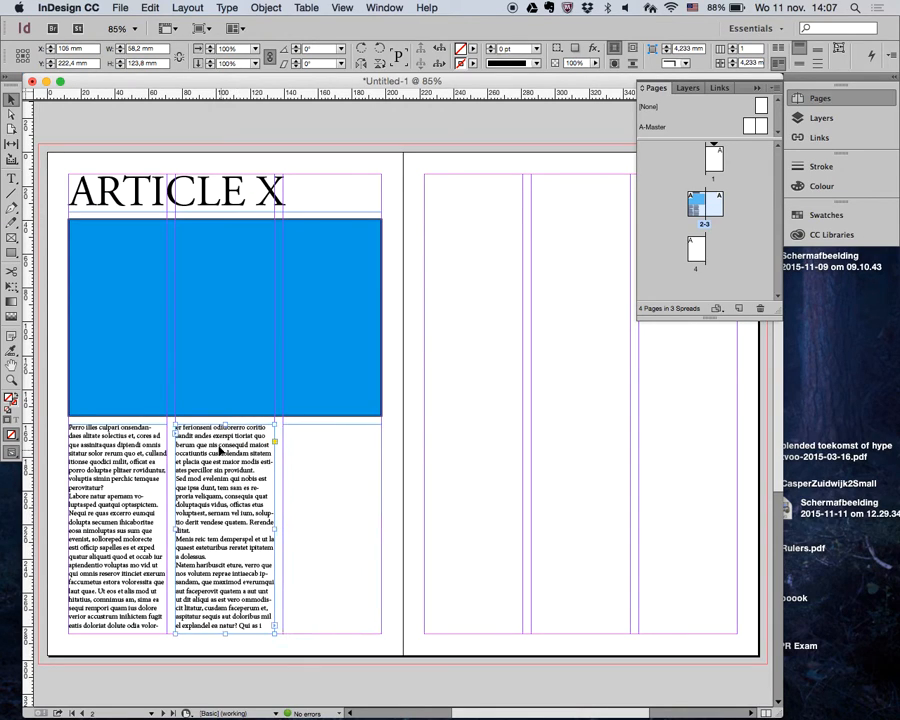
{"action": "mouse_move", "coordinate": [222, 426]}
{"action": "left_mouse_down"}
{"action": "mouse_move", "coordinate": [222, 447]}
{"action": "mouse_move", "coordinate": [226, 424]}
{"action": "left_mouse_up"}
{"action": "left_click", "coordinate": [467, 459]}
Switch to Safari and, in a new tab, search Google for images of "puppies"
{"action": "mouse_move", "coordinate": [364, 716]}
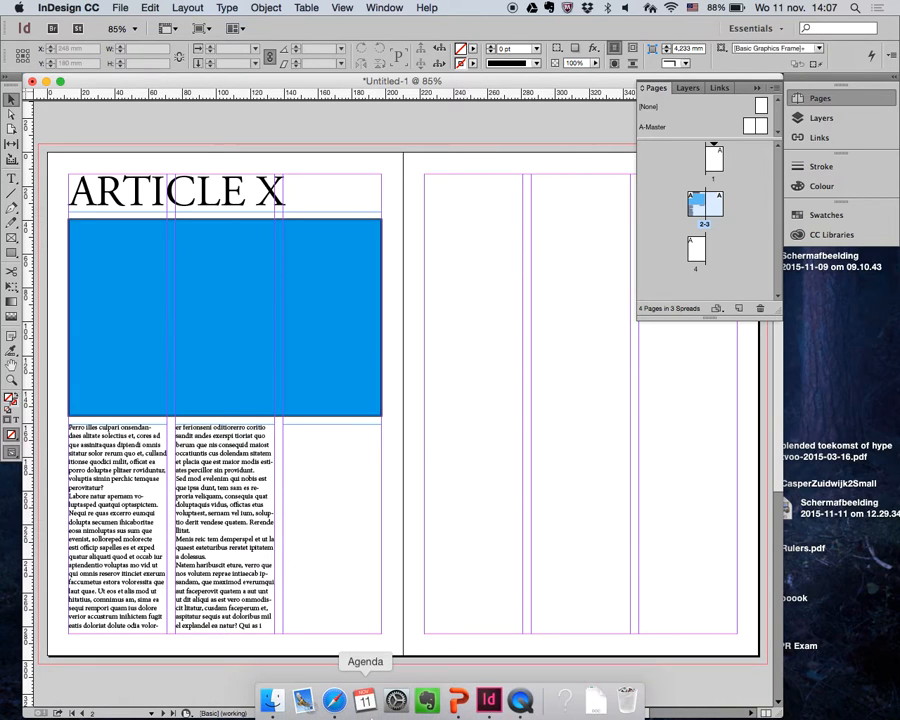
{"action": "left_click", "coordinate": [335, 702]}
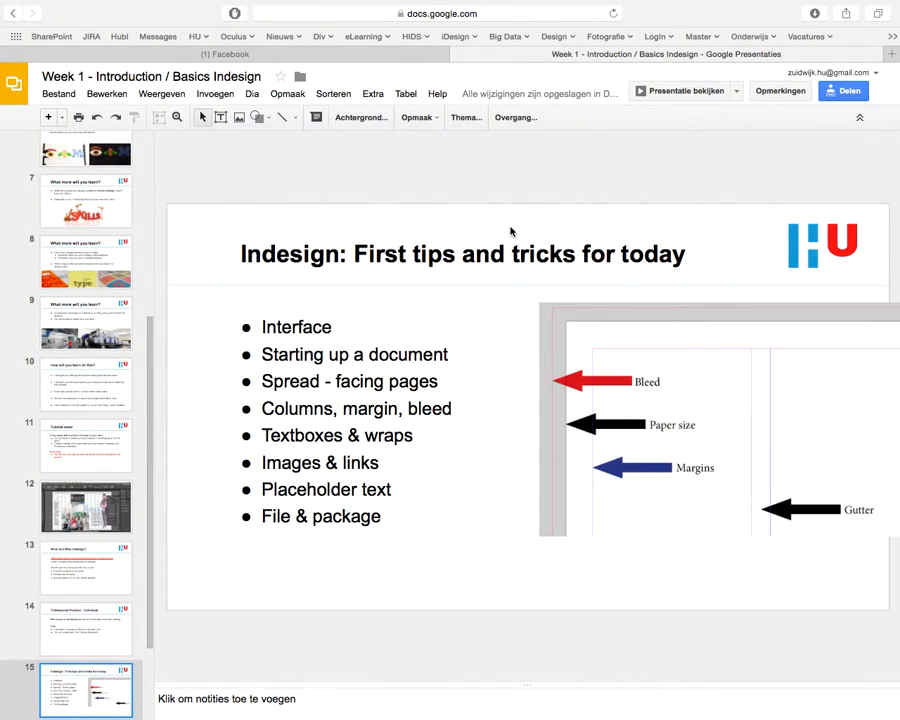
{"action": "key", "text": "super+t"}
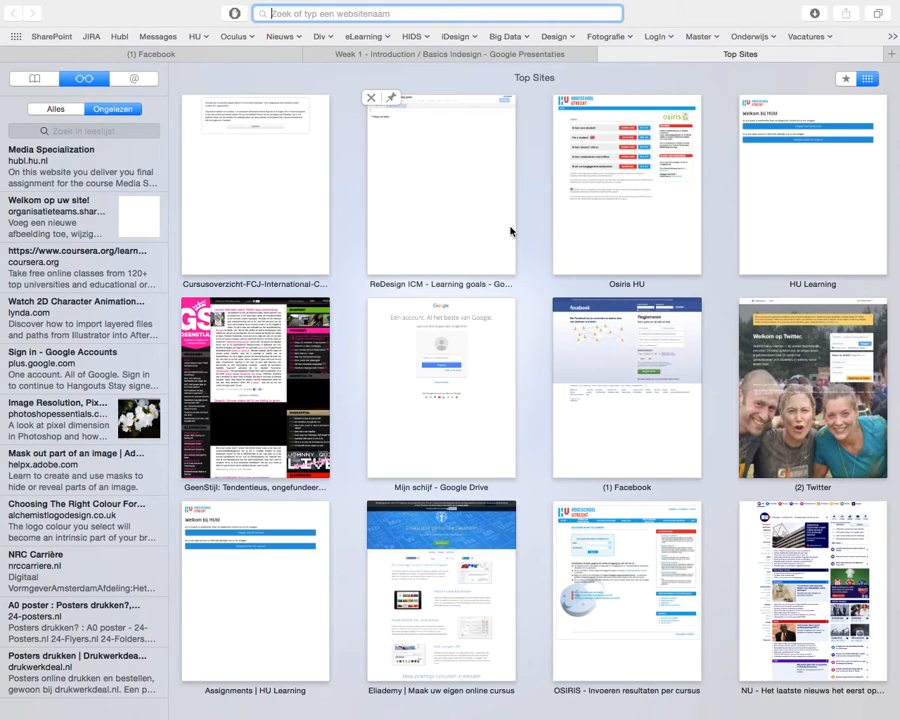
{"action": "type", "text": "puppies"}
{"action": "key", "text": "Return"}
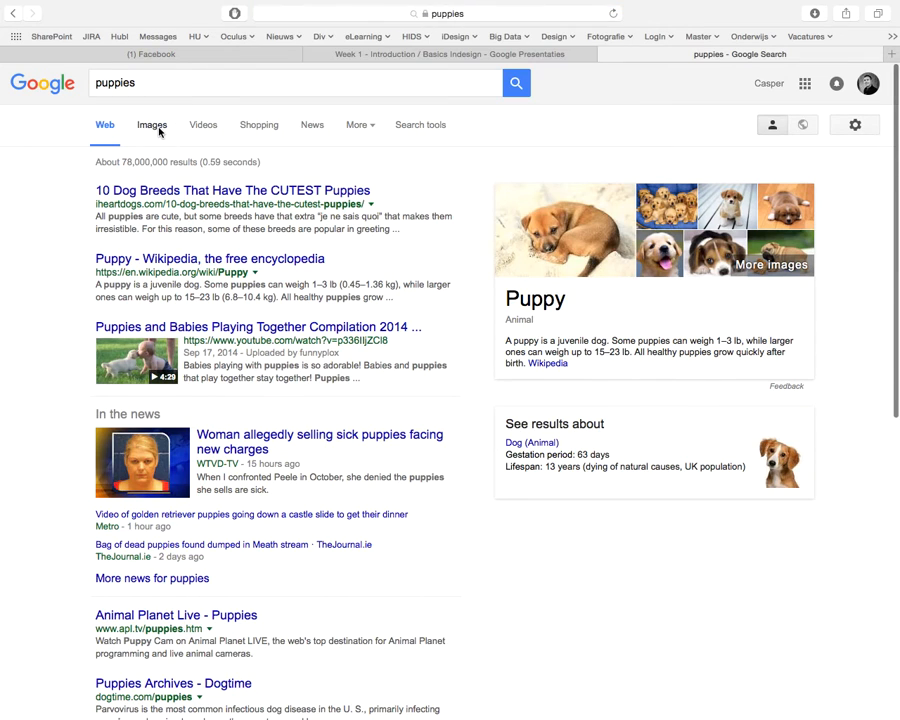
{"action": "left_click", "coordinate": [158, 131]}
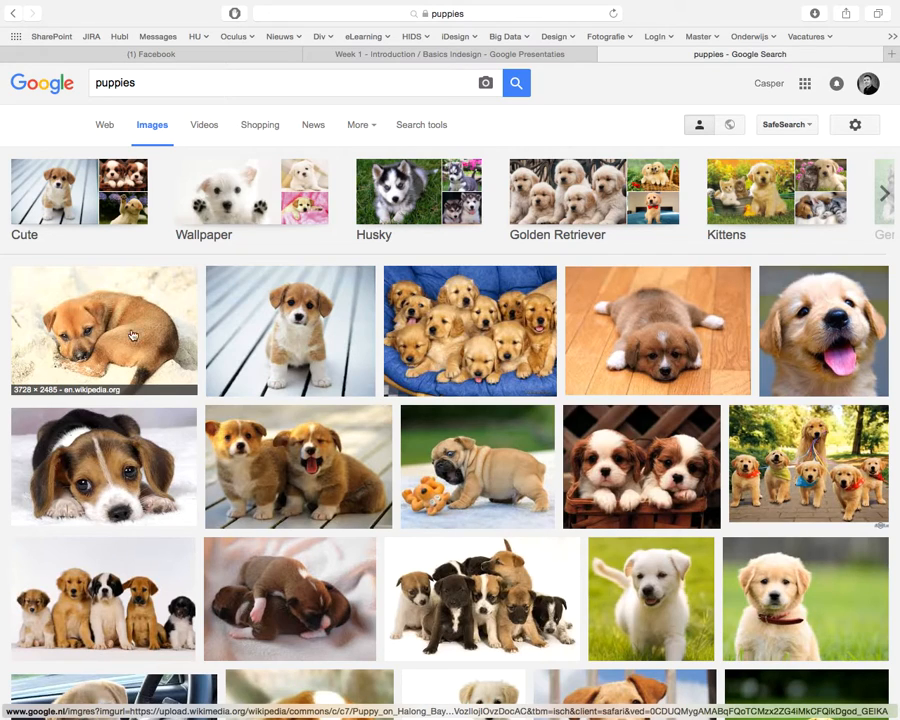
Open the picture of golden retriever puppies on a blue cushion at full size and save it to the Downloads folder
{"action": "left_click", "coordinate": [440, 336]}
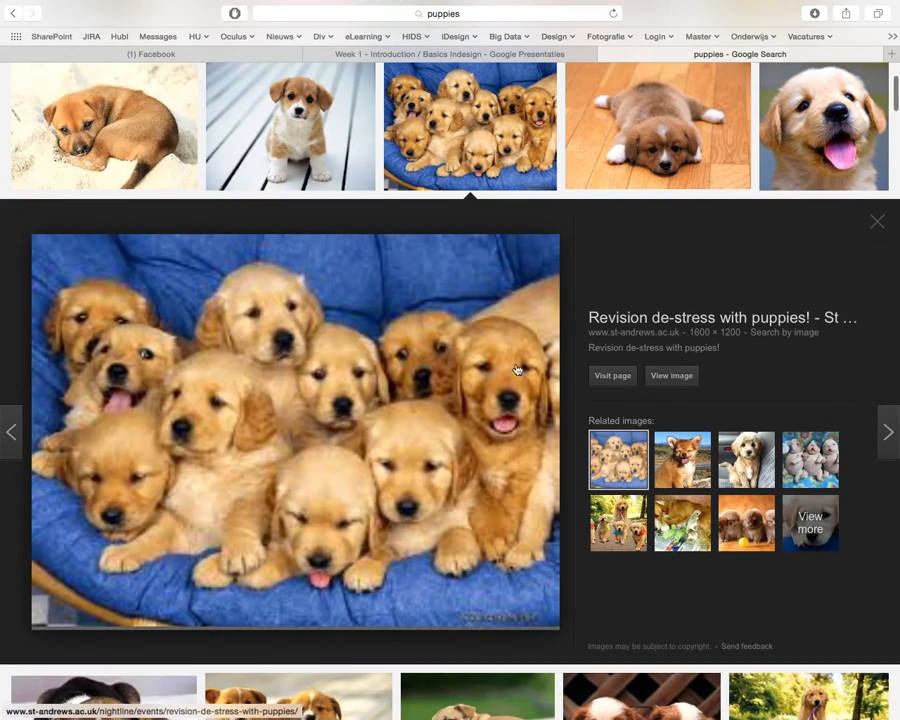
{"action": "left_click", "coordinate": [673, 375]}
{"action": "right_click", "coordinate": [415, 381]}
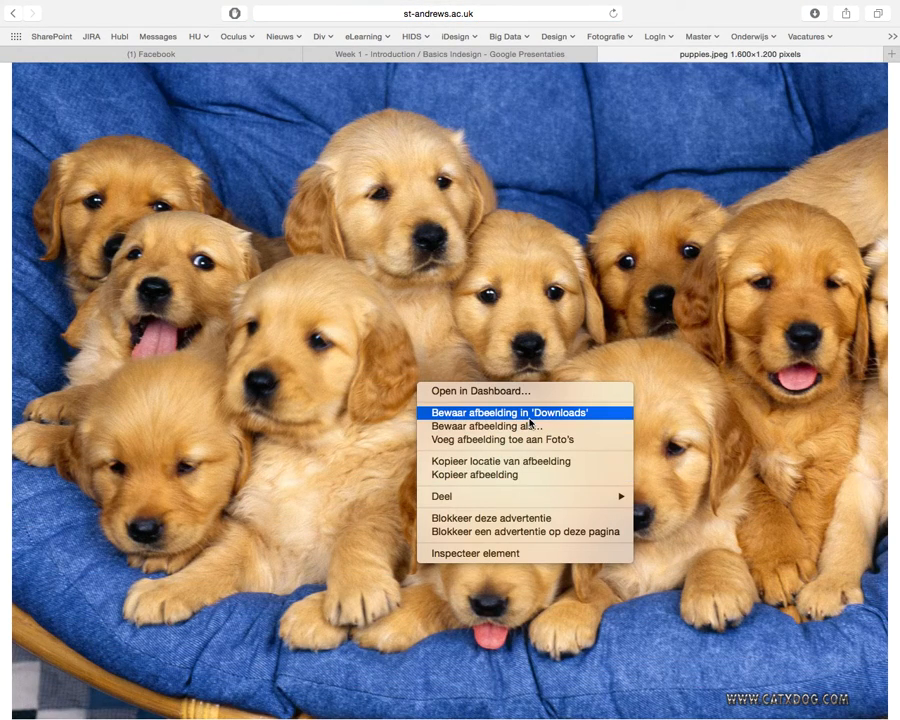
{"action": "left_click", "coordinate": [529, 417]}
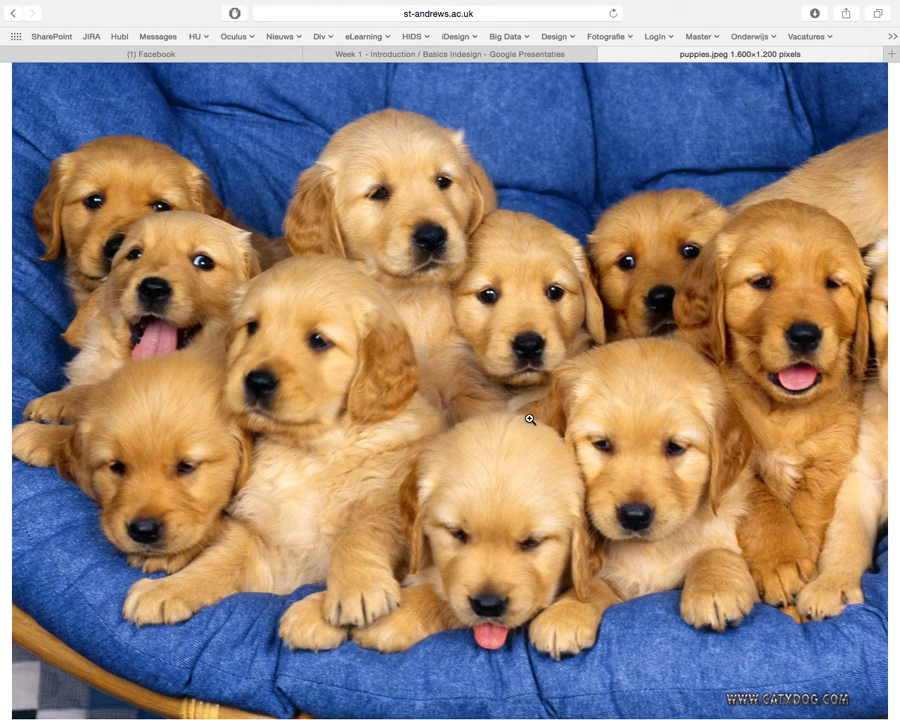
Switch to InDesign, start the Place command and browse to the Downloads folder
{"action": "key", "text": "ctrl+Left"}
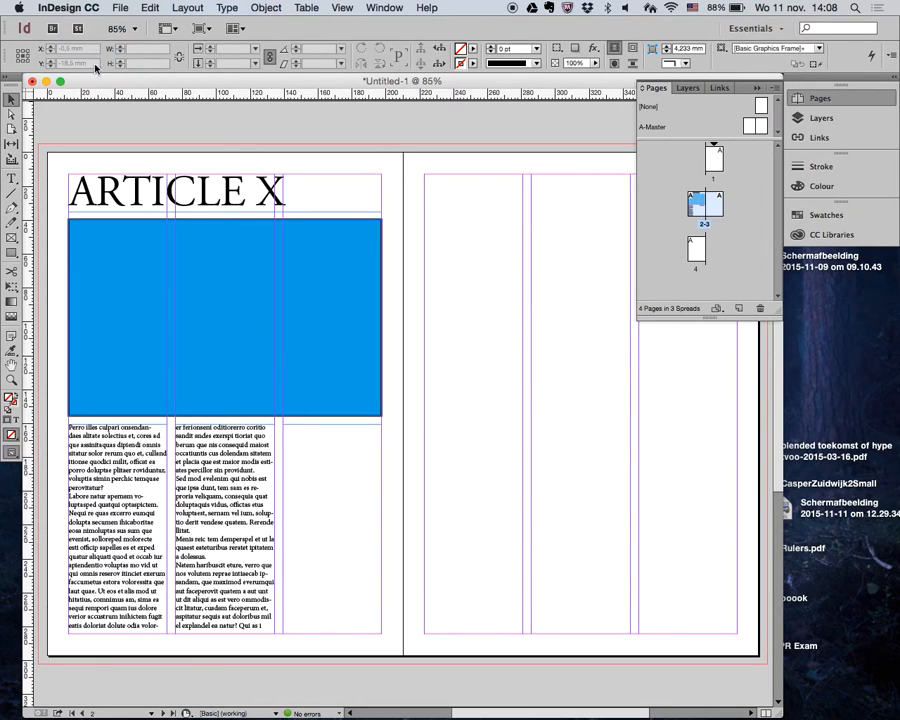
{"action": "left_click", "coordinate": [119, 7]}
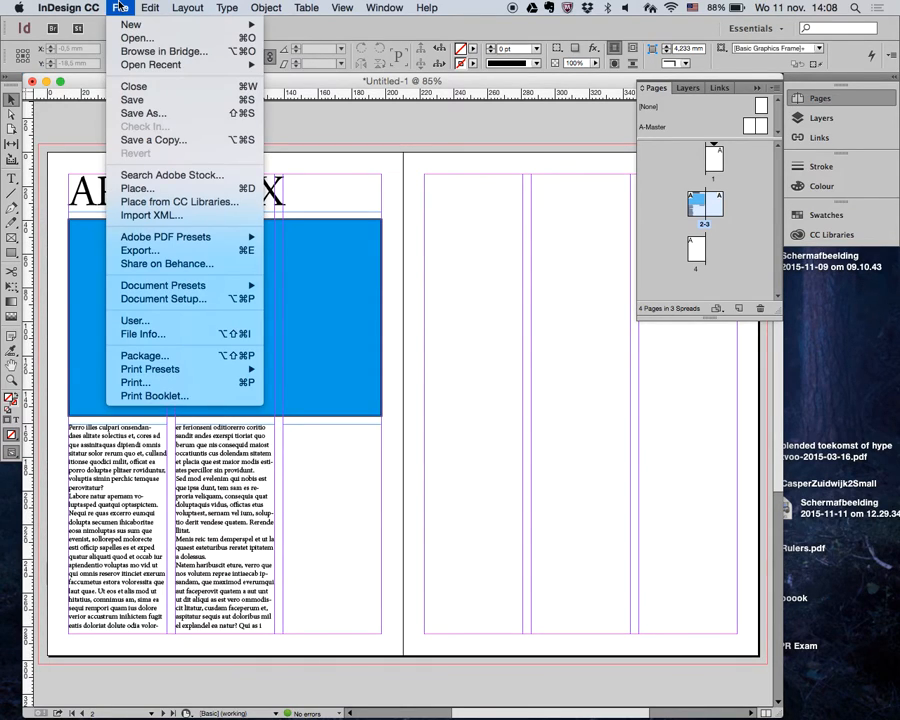
{"action": "left_click", "coordinate": [203, 189]}
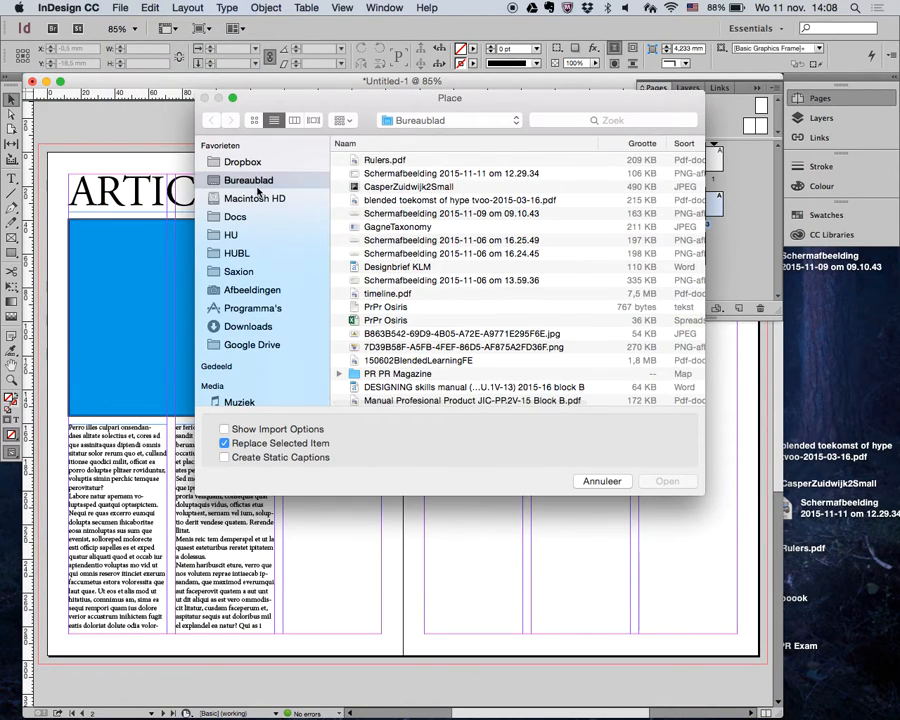
{"action": "left_click", "coordinate": [267, 326]}
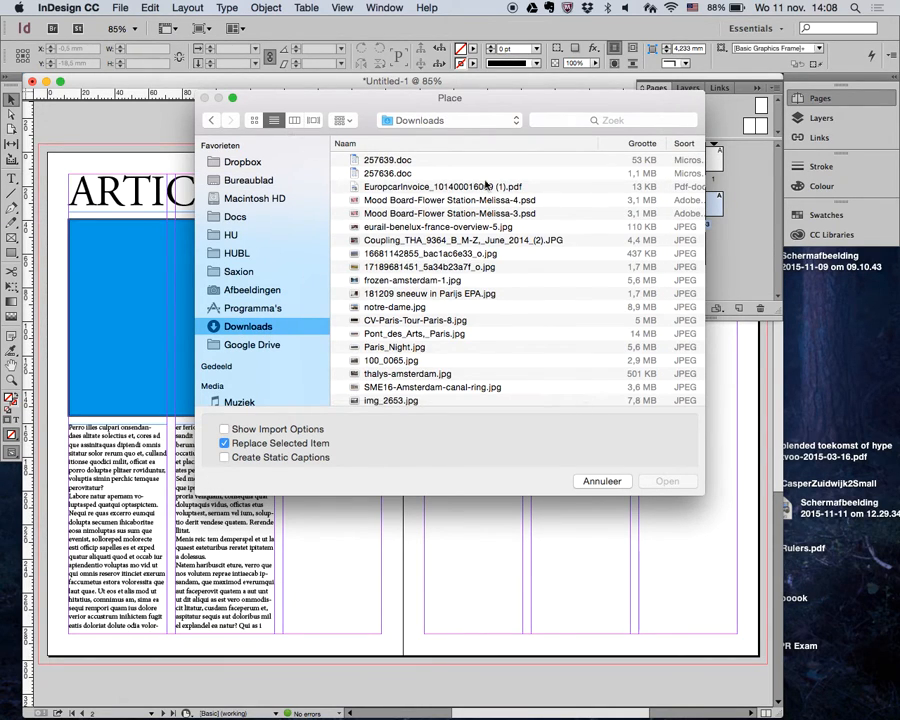
{"action": "scroll", "coordinate": [505, 172], "scroll_direction": "right", "scroll_amount": 4}
{"action": "left_click", "coordinate": [265, 180]}
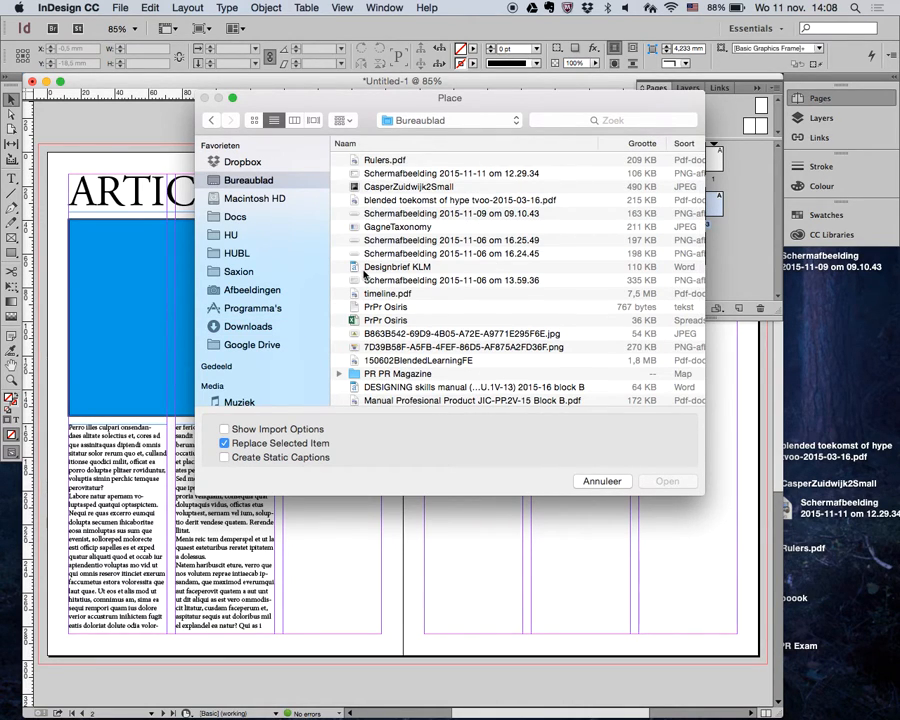
{"action": "left_click", "coordinate": [290, 326]}
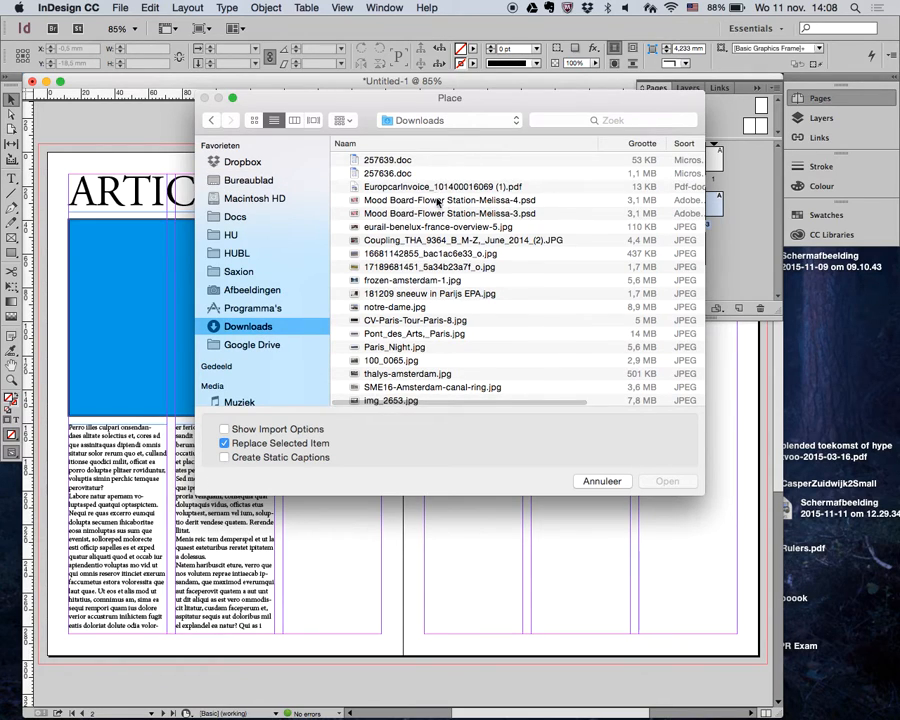
Sort the Downloads files by date added and look through the list for a picture
{"action": "left_click", "coordinate": [685, 145]}
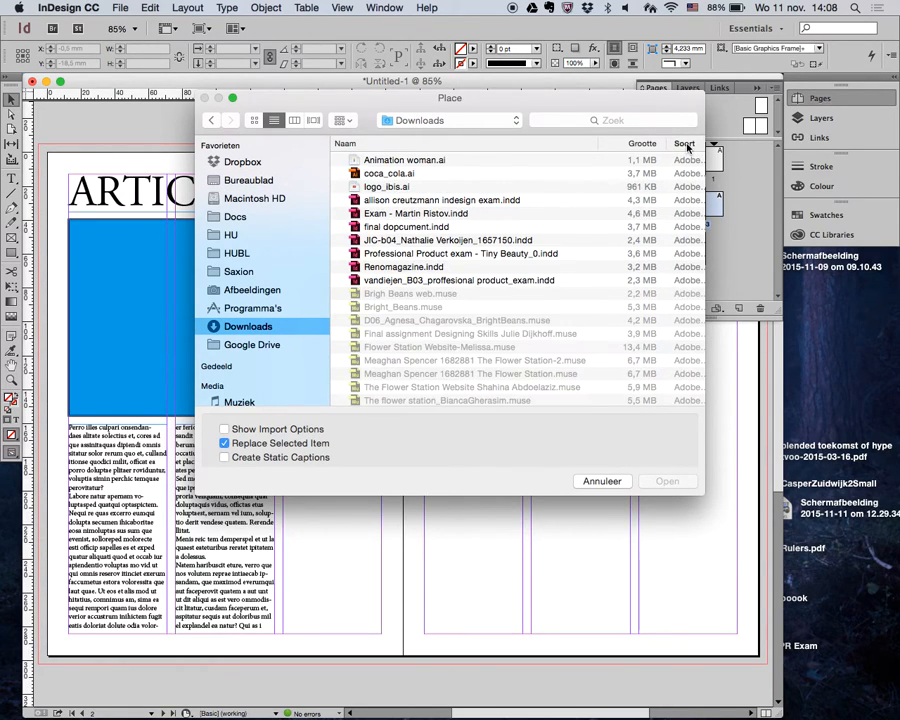
{"action": "scroll", "coordinate": [586, 163], "scroll_direction": "right", "scroll_amount": 5}
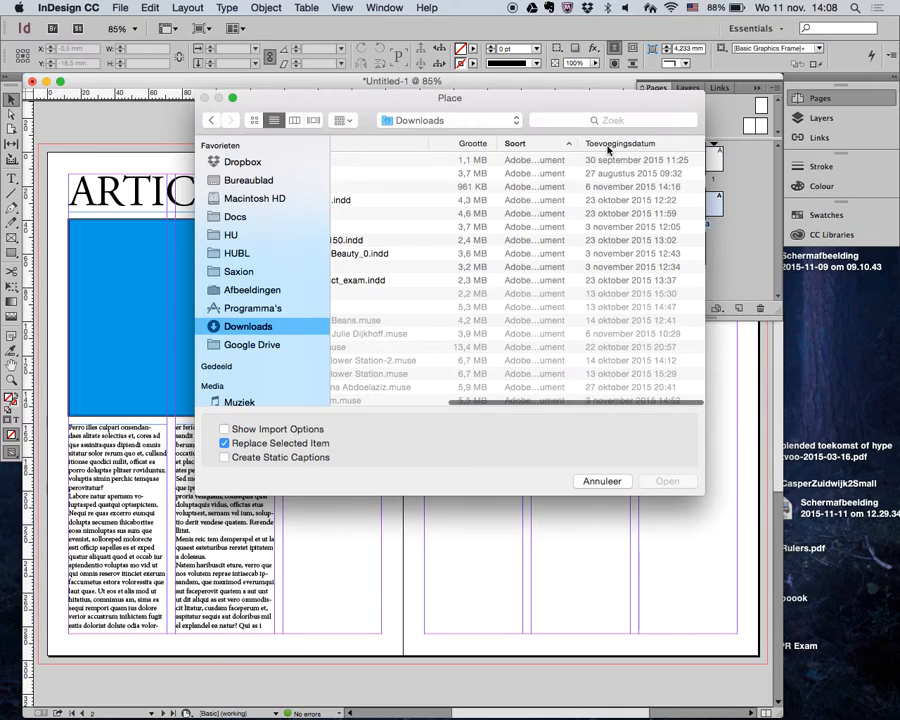
{"action": "left_click", "coordinate": [625, 144]}
{"action": "scroll", "coordinate": [592, 168], "scroll_direction": "left", "scroll_amount": 5}
{"action": "scroll", "coordinate": [590, 198], "scroll_direction": "right", "scroll_amount": 5}
{"action": "scroll", "coordinate": [596, 198], "scroll_direction": "left", "scroll_amount": 5}
{"action": "scroll", "coordinate": [500, 292], "scroll_direction": "down", "scroll_amount": 3}
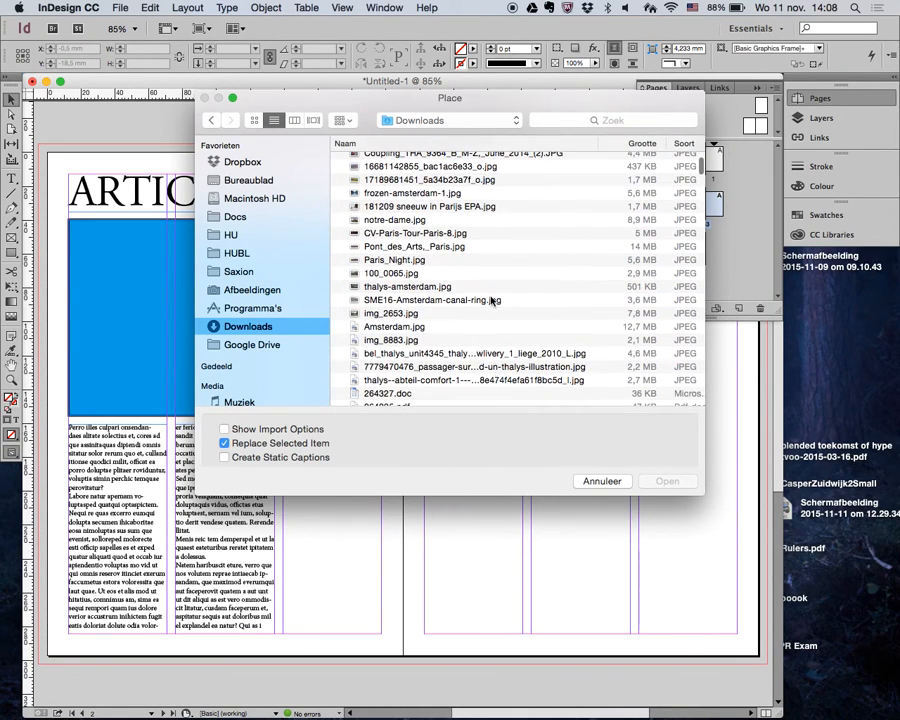
Preview SME16-Amsterdam-canal-ring.jpg at large size and load it for placing in the document
{"action": "left_click", "coordinate": [449, 301]}
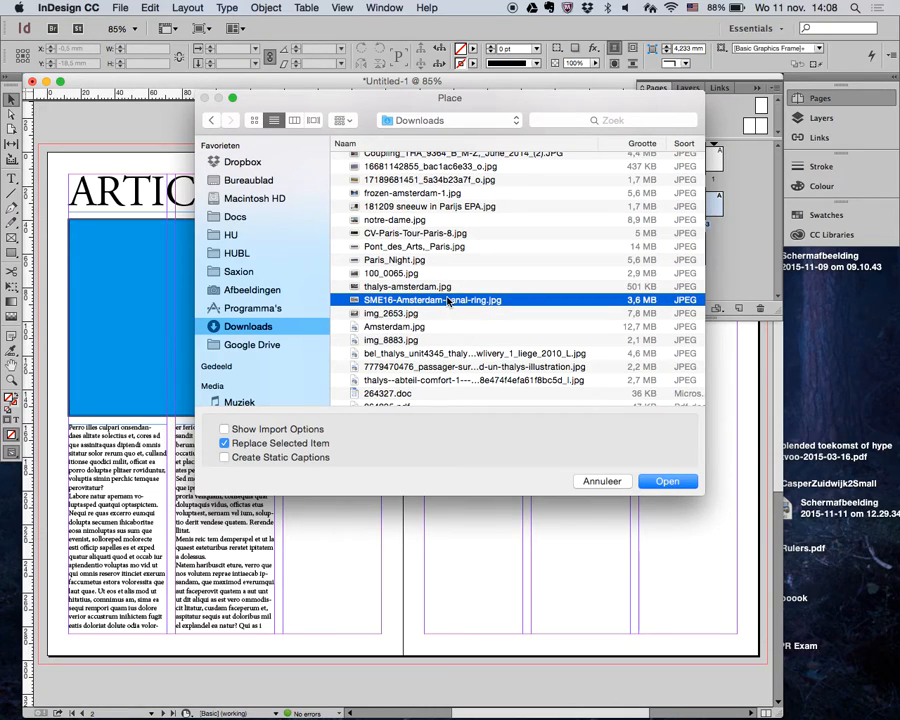
{"action": "key", "text": "space"}
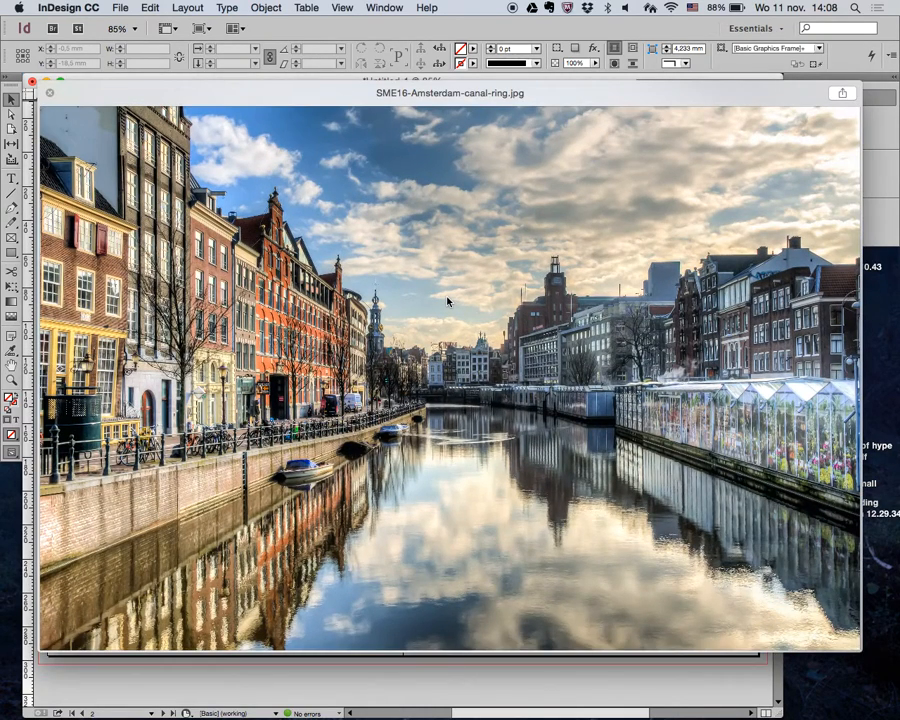
{"action": "key", "text": "space"}
{"action": "key", "text": "Return"}
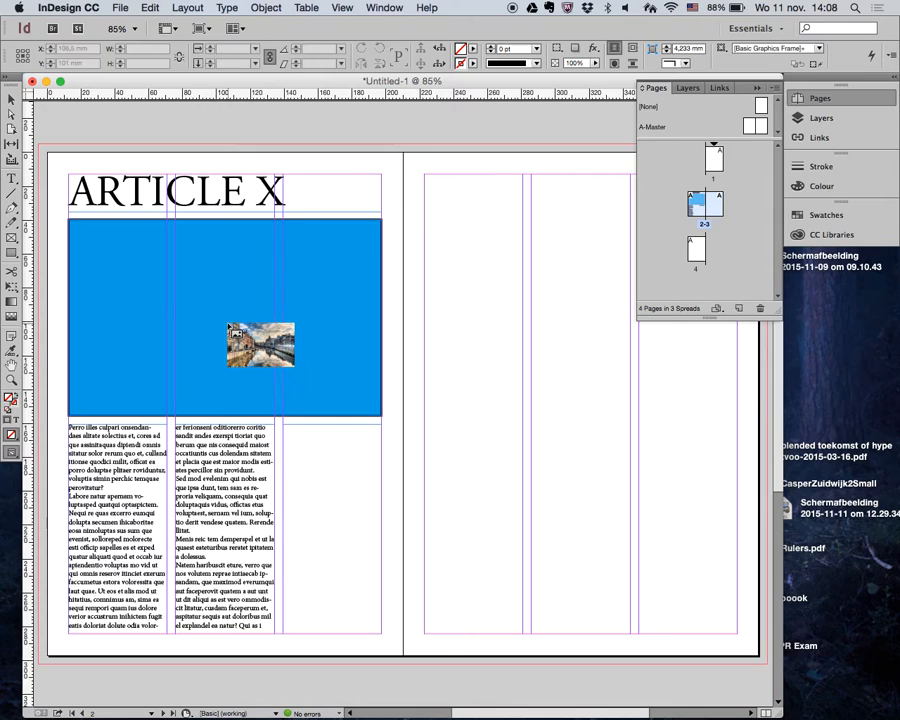
Try placing the loaded canal picture inside the blue rectangle on page 2, and undo the placement
{"action": "left_click", "coordinate": [226, 284]}
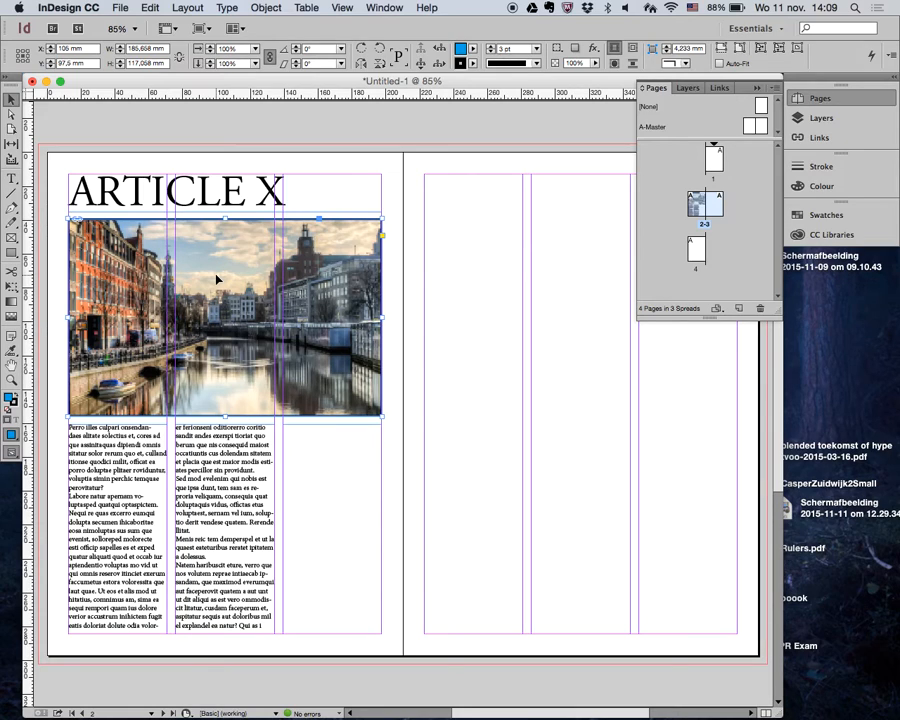
{"action": "key", "text": "super+z"}
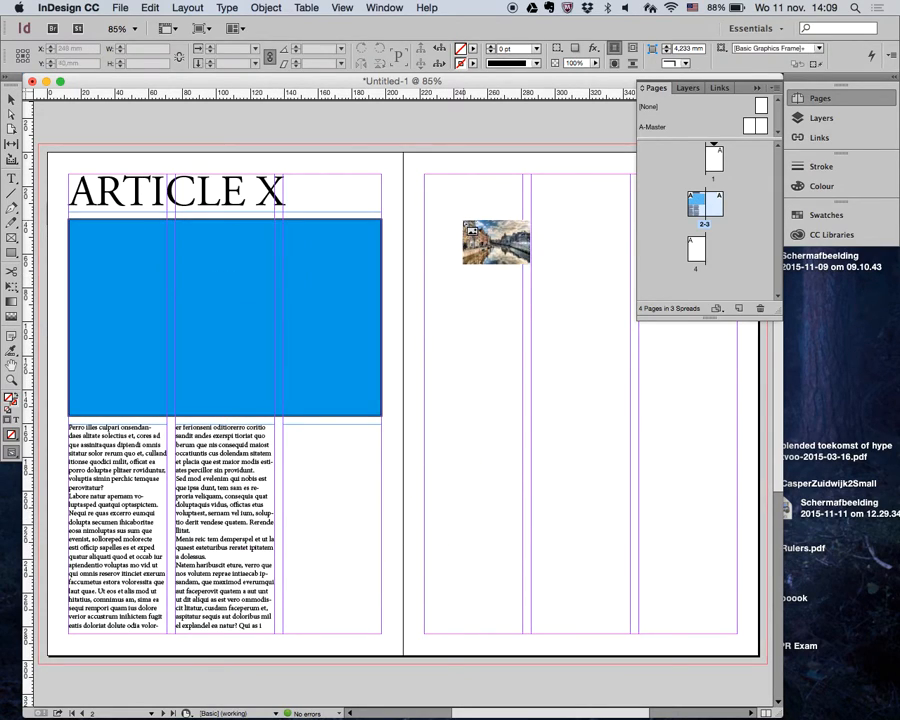
Place the canal picture at full size on page 3 and move it to page 2's inner left margin, level with the blue rectangle's upper edge
{"action": "left_click", "coordinate": [447, 232]}
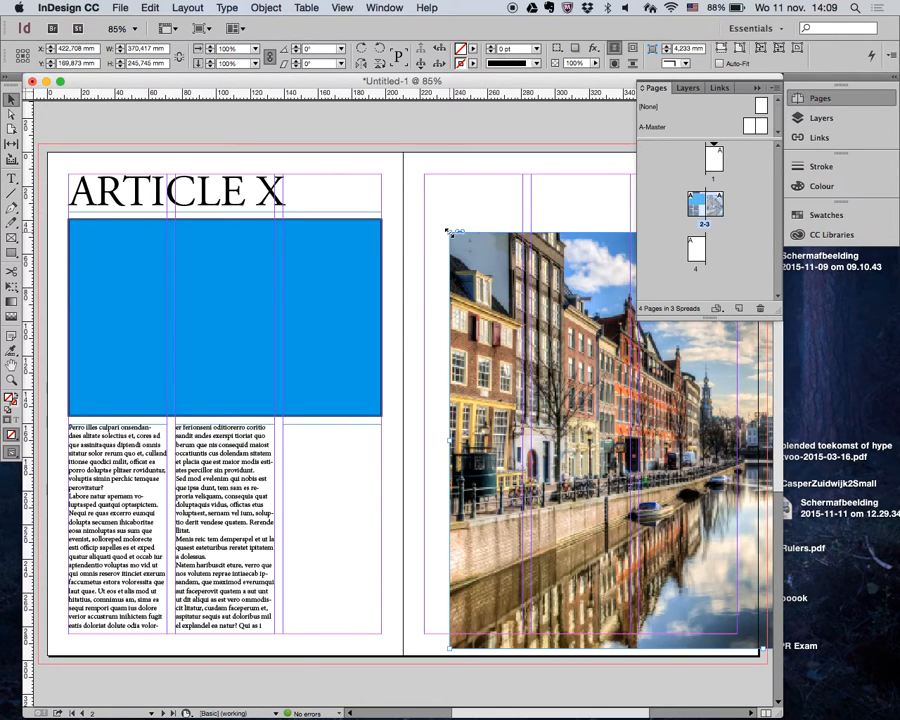
{"action": "left_click_drag", "start_coordinate": [472, 412], "coordinate": [353, 397]}
{"action": "left_click_drag", "start_coordinate": [470, 382], "coordinate": [308, 376]}
{"action": "left_click_drag", "start_coordinate": [472, 357], "coordinate": [402, 360]}
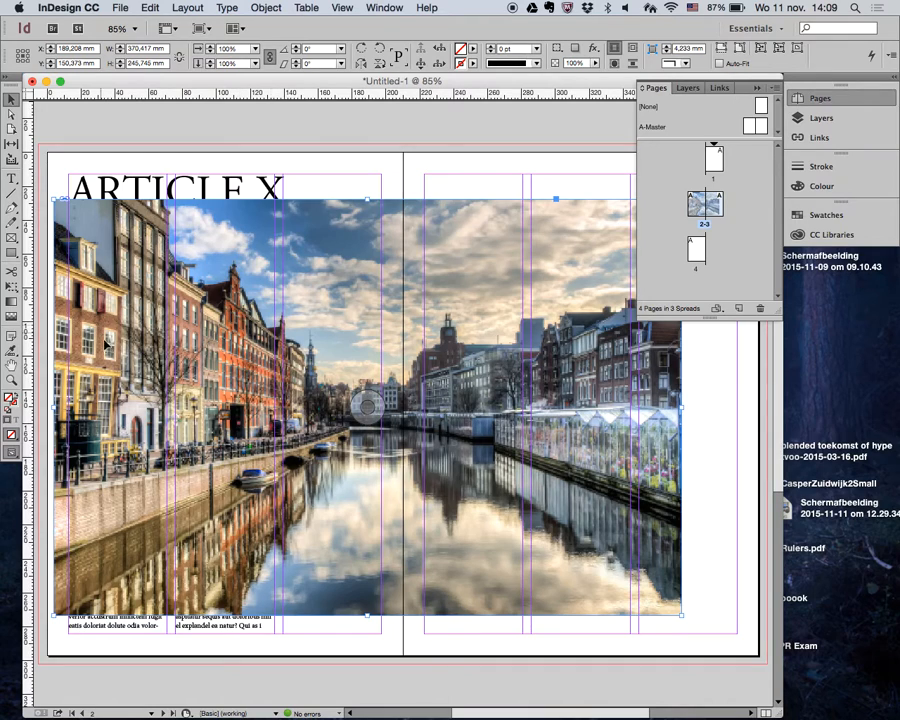
{"action": "left_click_drag", "start_coordinate": [159, 308], "coordinate": [240, 316]}
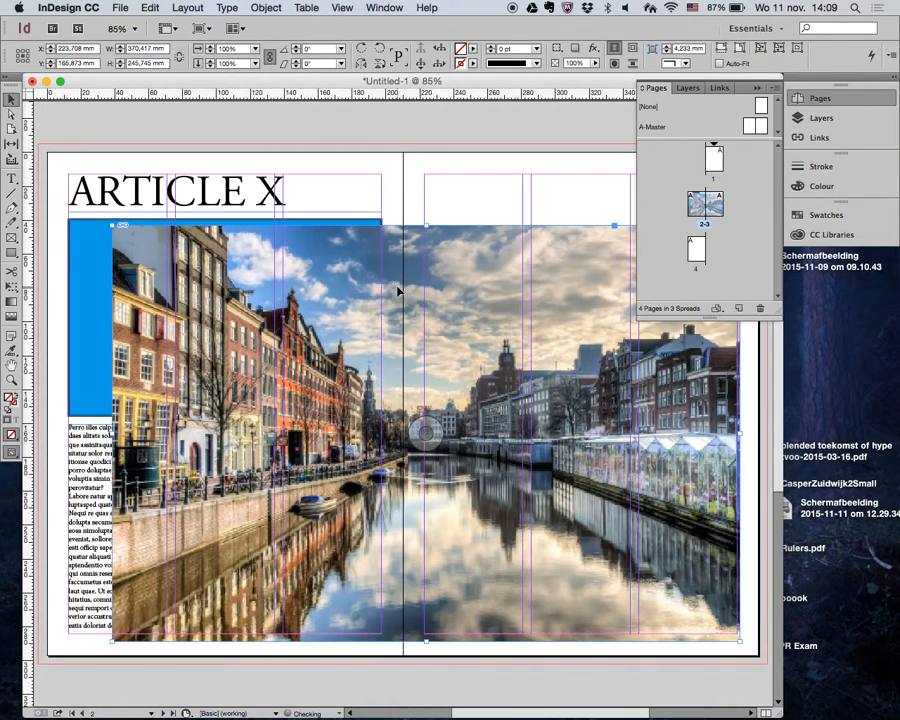
{"action": "left_click_drag", "start_coordinate": [354, 306], "coordinate": [380, 300]}
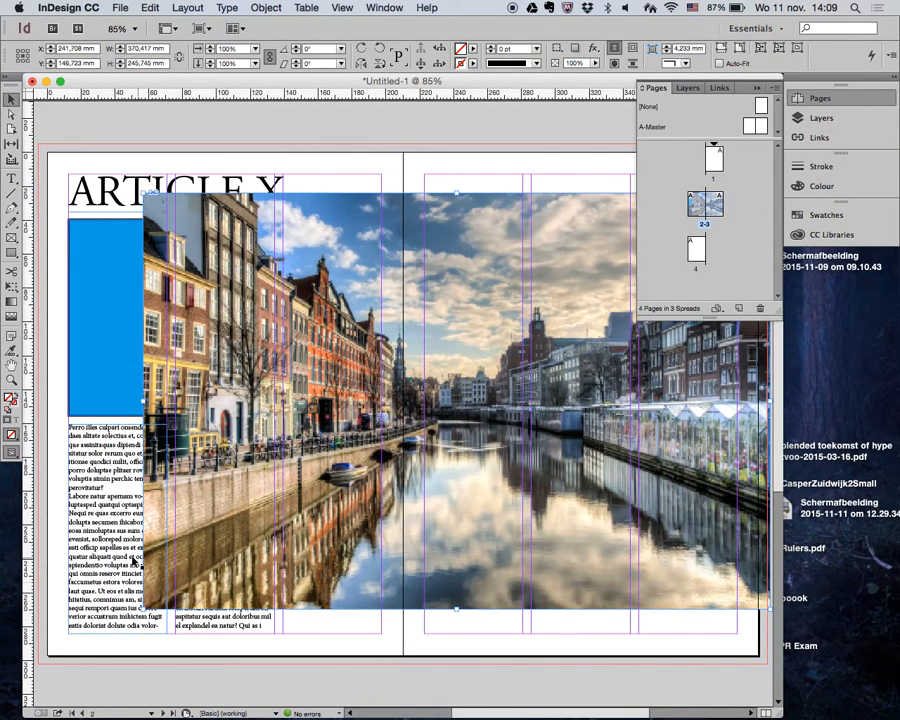
{"action": "left_click_drag", "start_coordinate": [354, 254], "coordinate": [282, 285]}
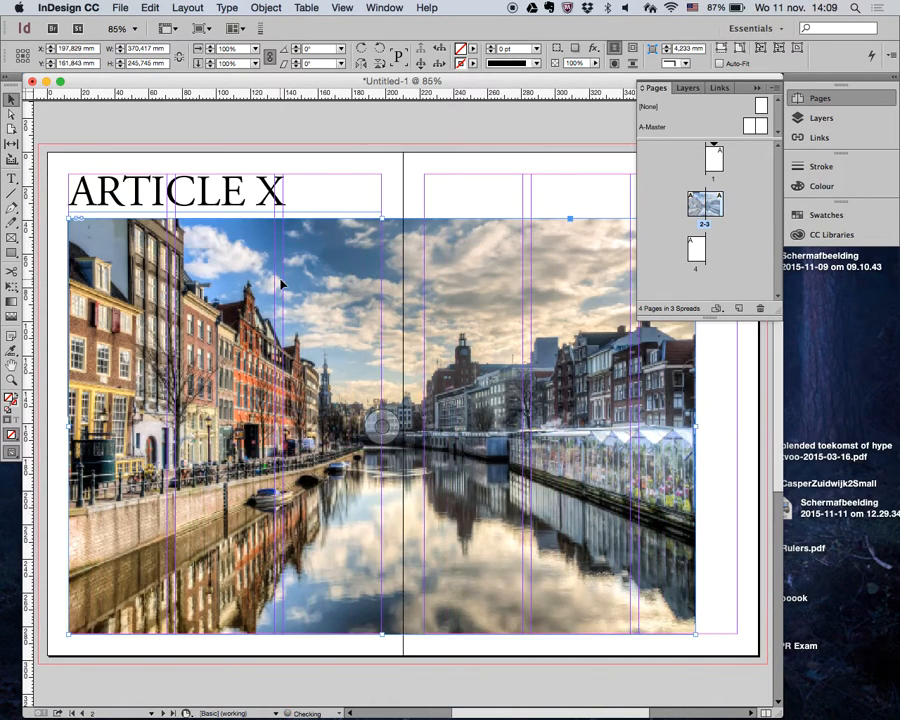
Collapse the Pages panel and crop the picture frame to about 121.5 × 80.6 mm across the lower part of page 2's first two columns
{"action": "left_click", "coordinate": [811, 98]}
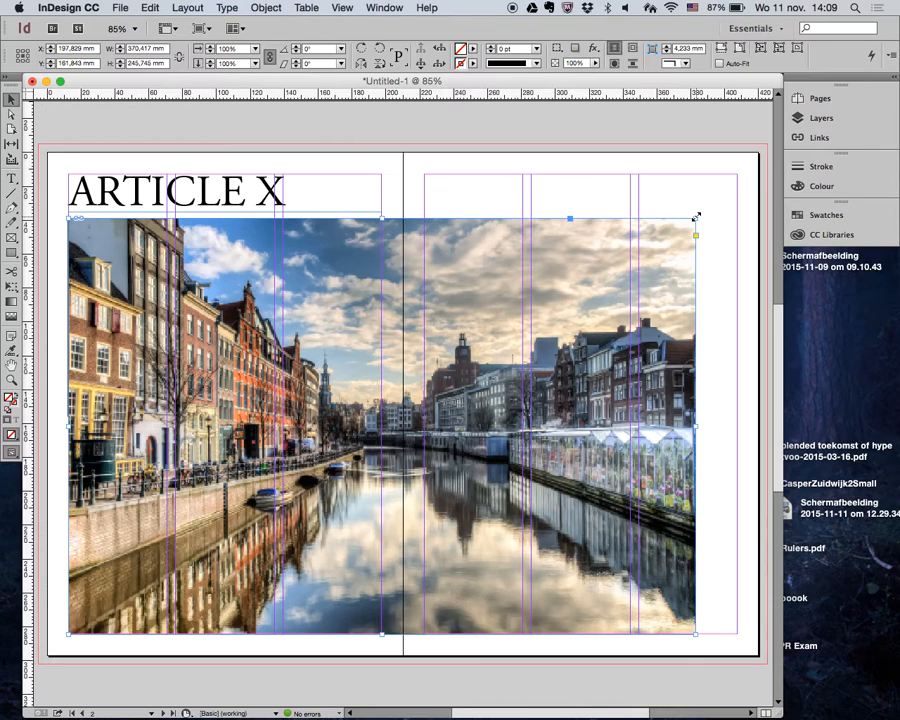
{"action": "left_click_drag", "start_coordinate": [696, 216], "coordinate": [278, 536]}
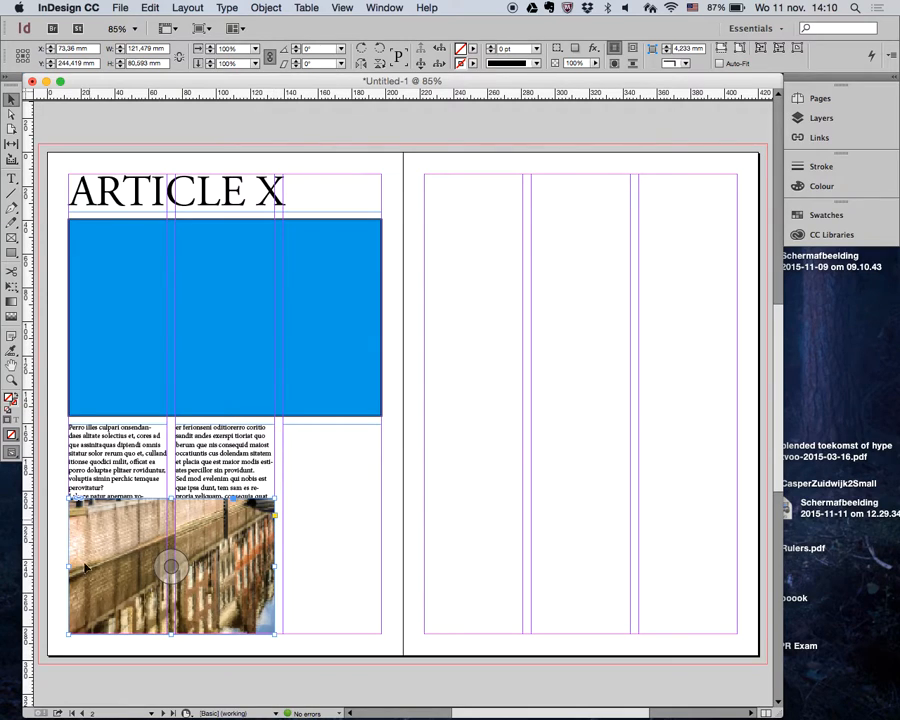
Try scaling the canal picture inside its frame down to about 132.2 × 87.7 mm, and undo the scaling
{"action": "double_click", "coordinate": [245, 537]}
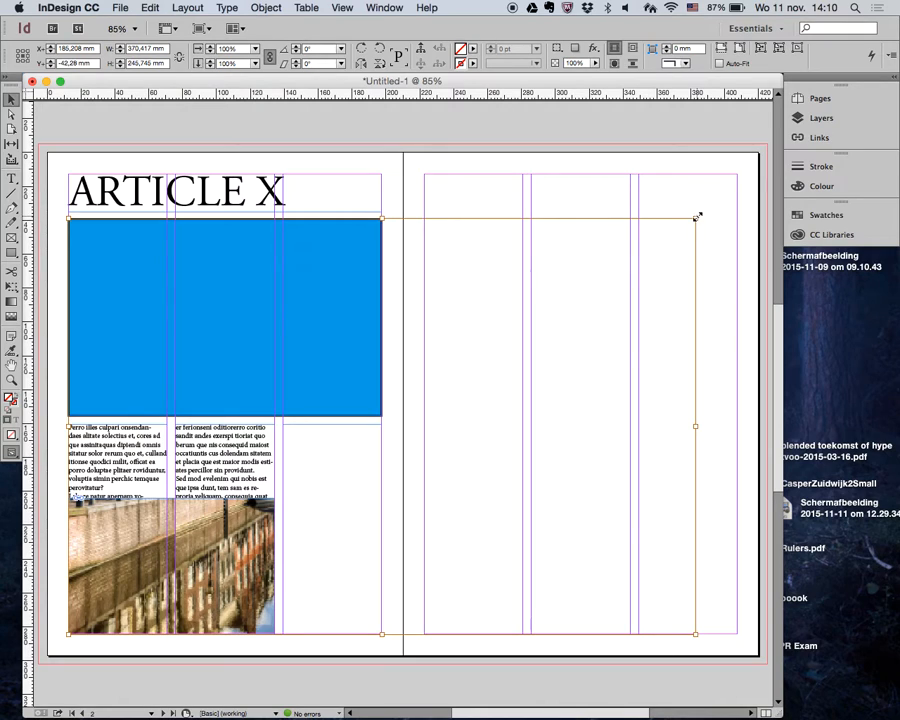
{"action": "left_click_drag", "start_coordinate": [696, 219], "coordinate": [279, 489]}
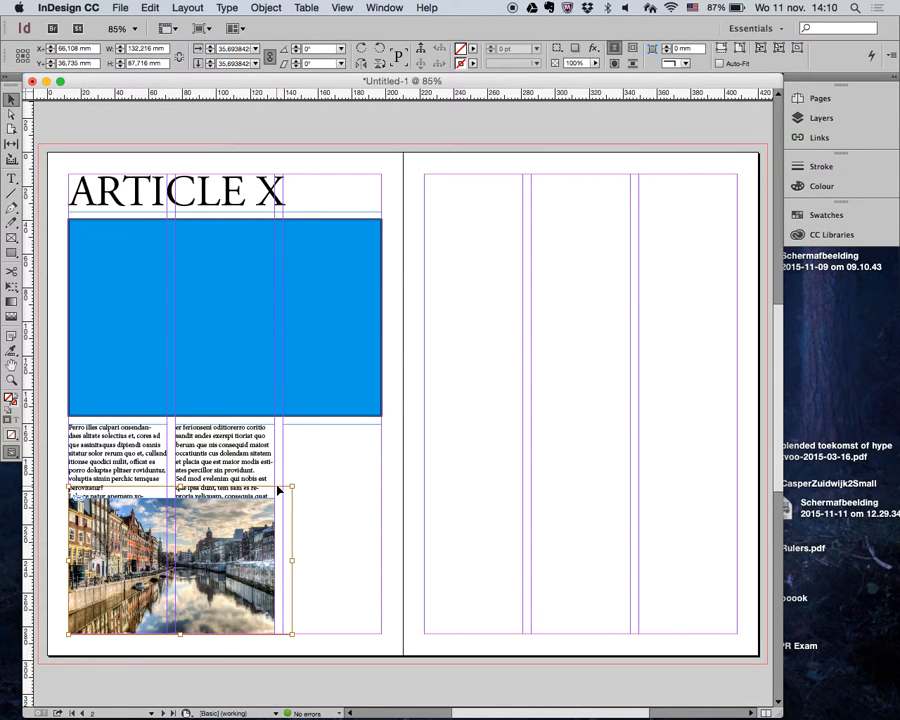
{"action": "key", "text": "super+z"}
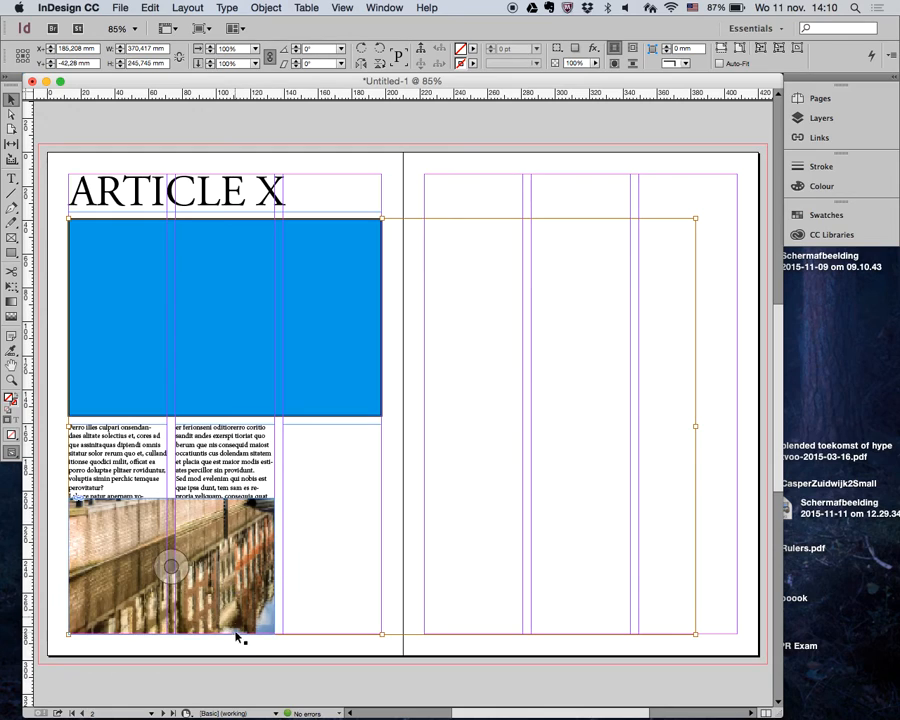
{"action": "key", "text": "super+shift+z"}
Try narrowing only the picture frame's width to about 58.3 mm, and undo the resizing
{"action": "left_click_drag", "start_coordinate": [276, 566], "coordinate": [167, 566]}
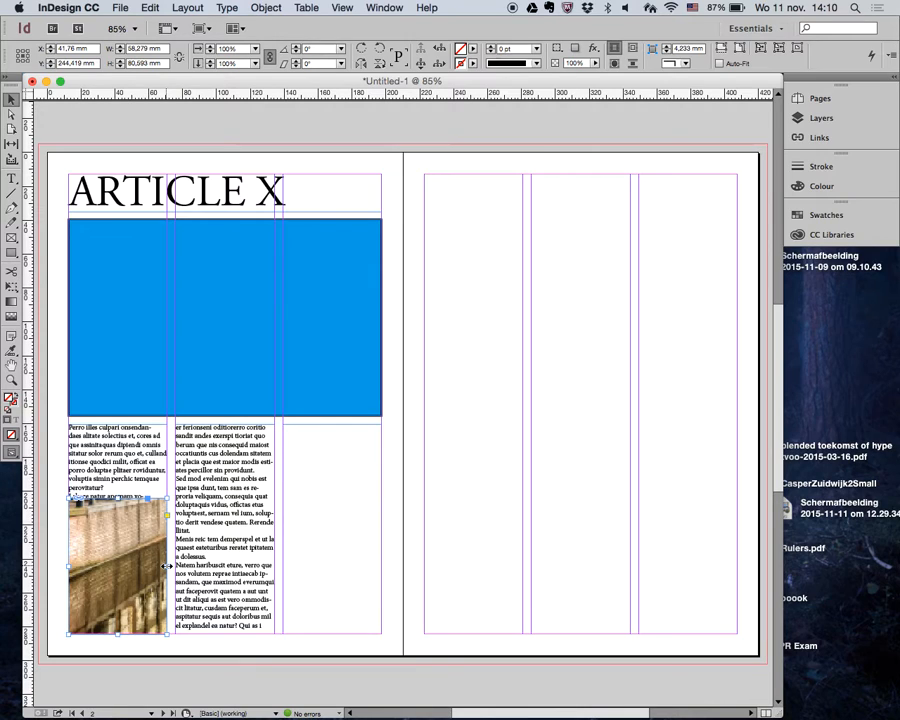
{"action": "left_click", "coordinate": [116, 566]}
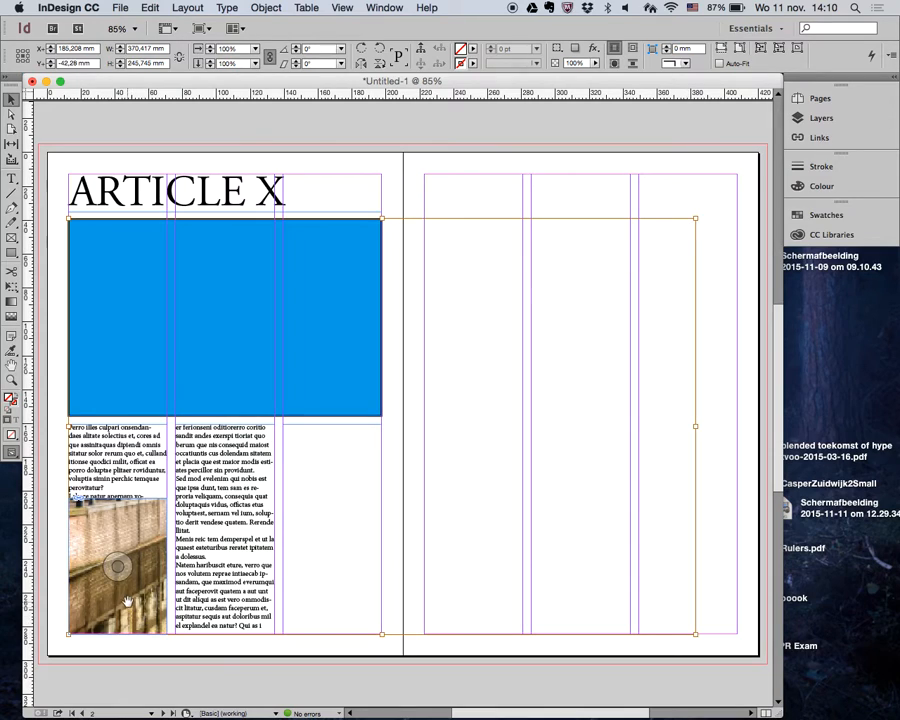
{"action": "key", "text": "super+z"}
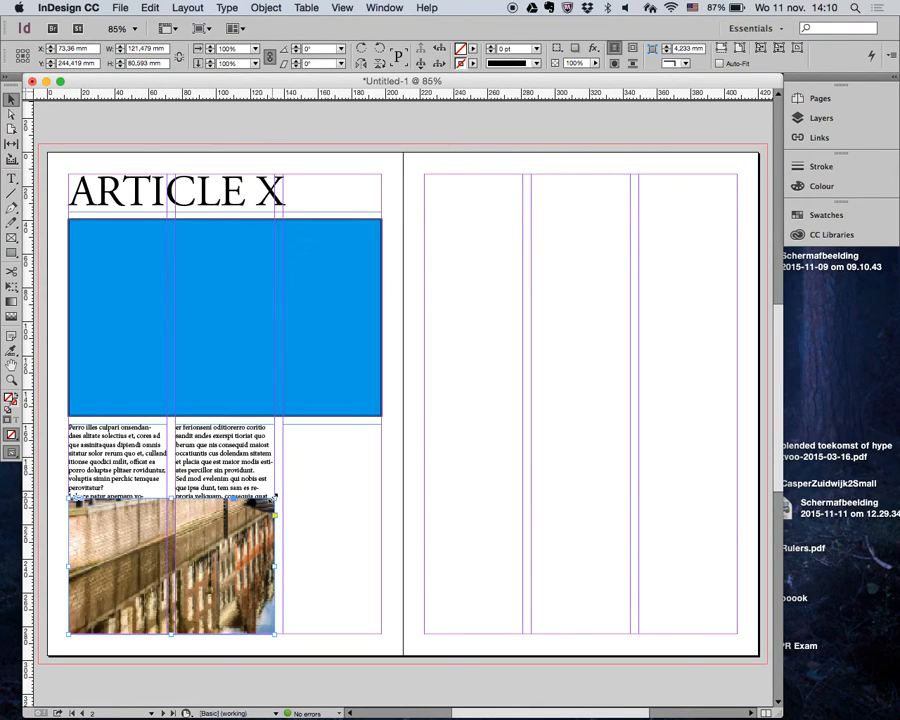
Crop the picture frame to the first column, about 58.3 × 78.7 mm, and scale the picture inside it proportionally to about 33.7%
{"action": "left_click_drag", "start_coordinate": [276, 495], "coordinate": [167, 501]}
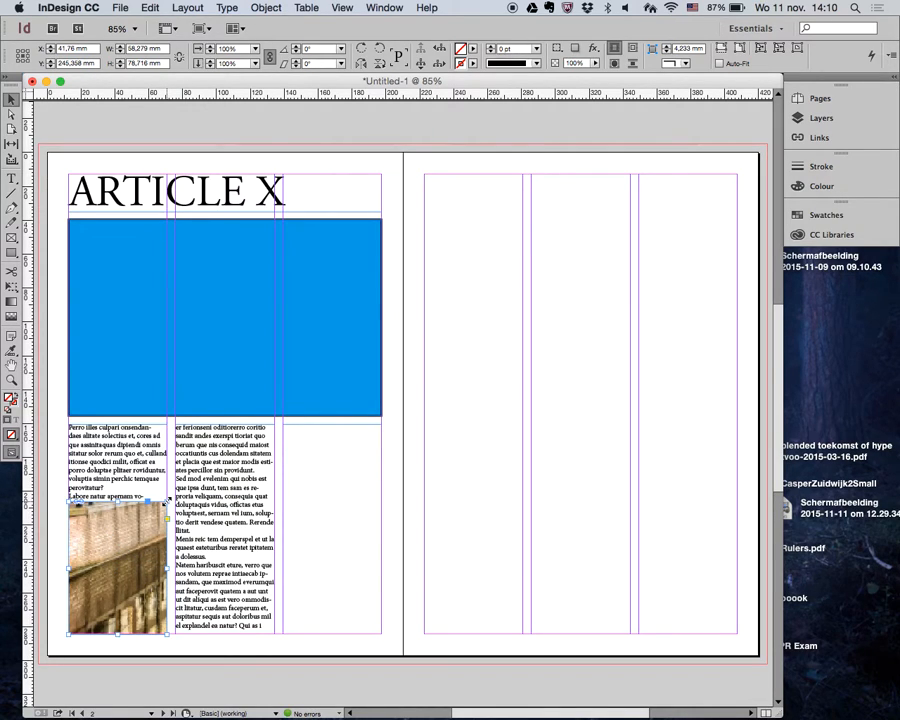
{"action": "left_click_drag", "start_coordinate": [166, 502], "coordinate": [145, 522]}
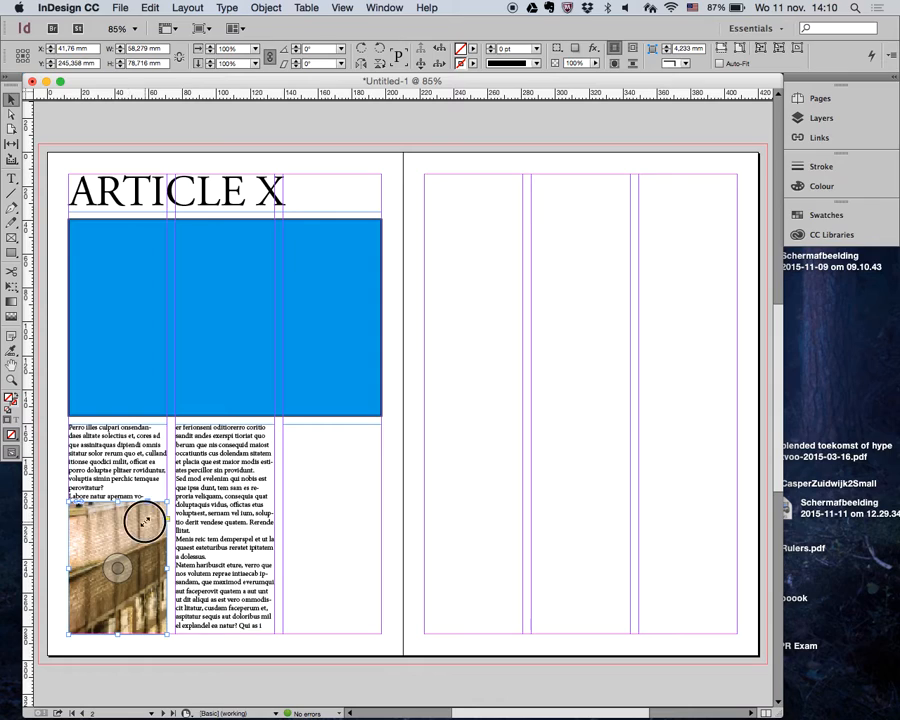
{"action": "double_click", "coordinate": [145, 525]}
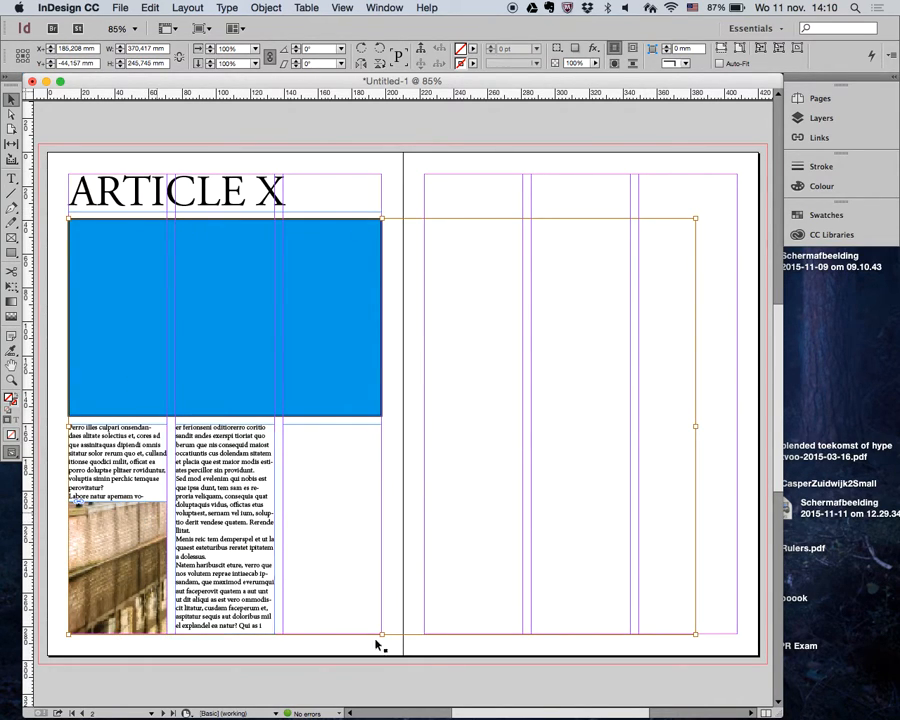
{"action": "left_click_drag", "start_coordinate": [697, 219], "coordinate": [264, 483]}
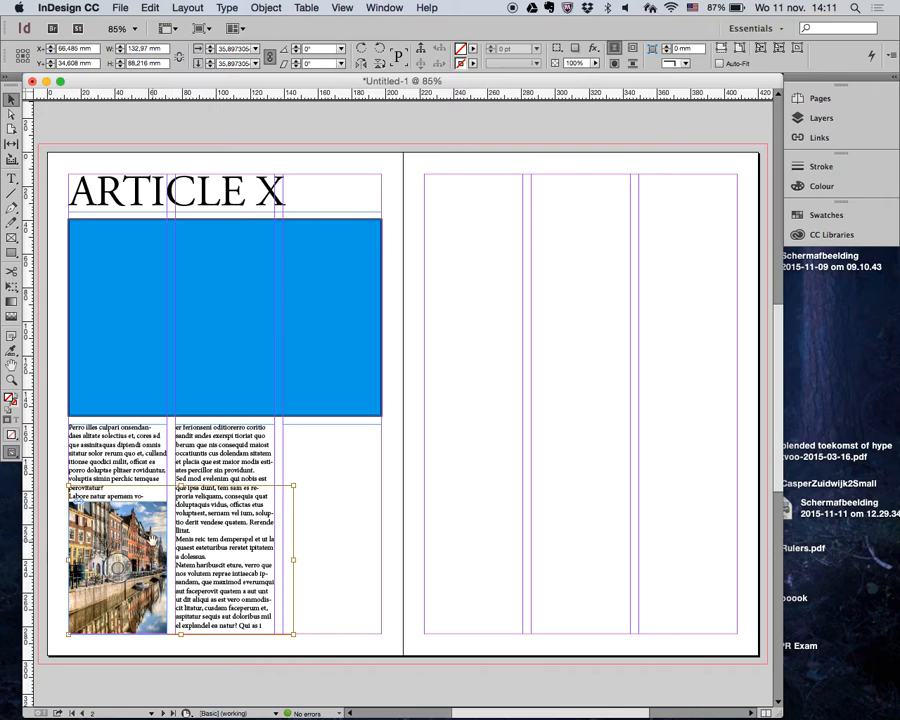
{"action": "mouse_move", "coordinate": [293, 484]}
{"action": "left_mouse_down"}
{"action": "mouse_move", "coordinate": [270, 490]}
{"action": "mouse_move", "coordinate": [277, 494]}
{"action": "left_mouse_up"}
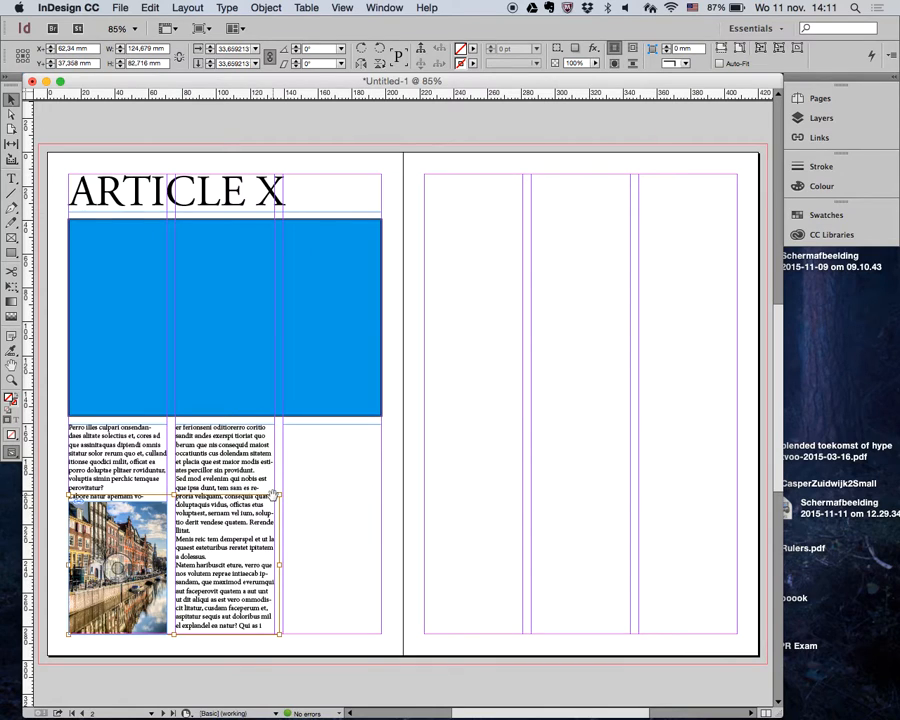
Try shortening the first column's text frame to about 42.5 mm so it ends above the picture, and undo the resizing
{"action": "left_click", "coordinate": [340, 548]}
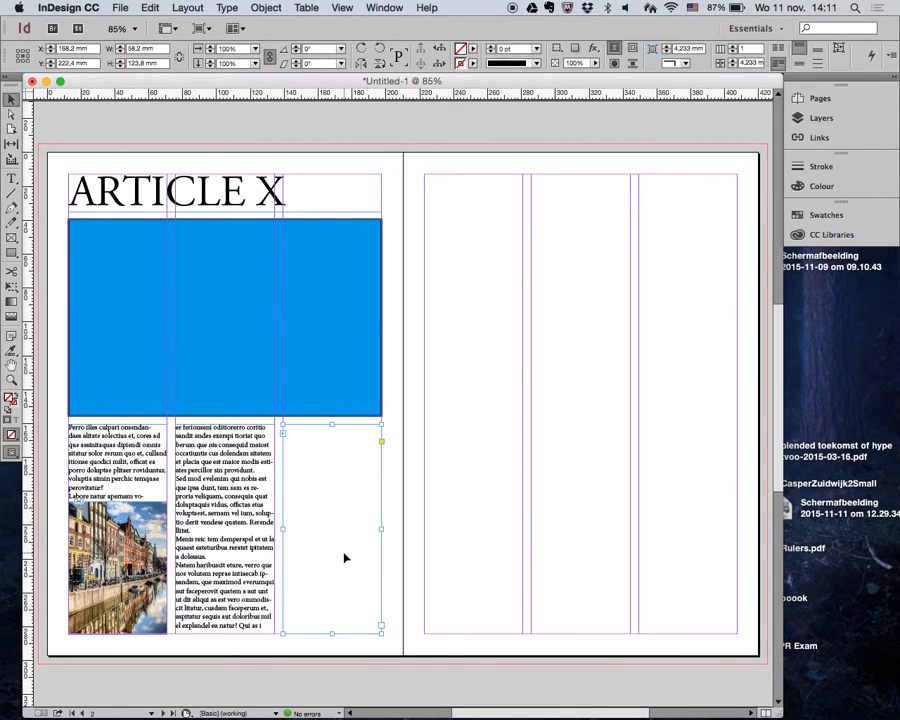
{"action": "left_click", "coordinate": [358, 687]}
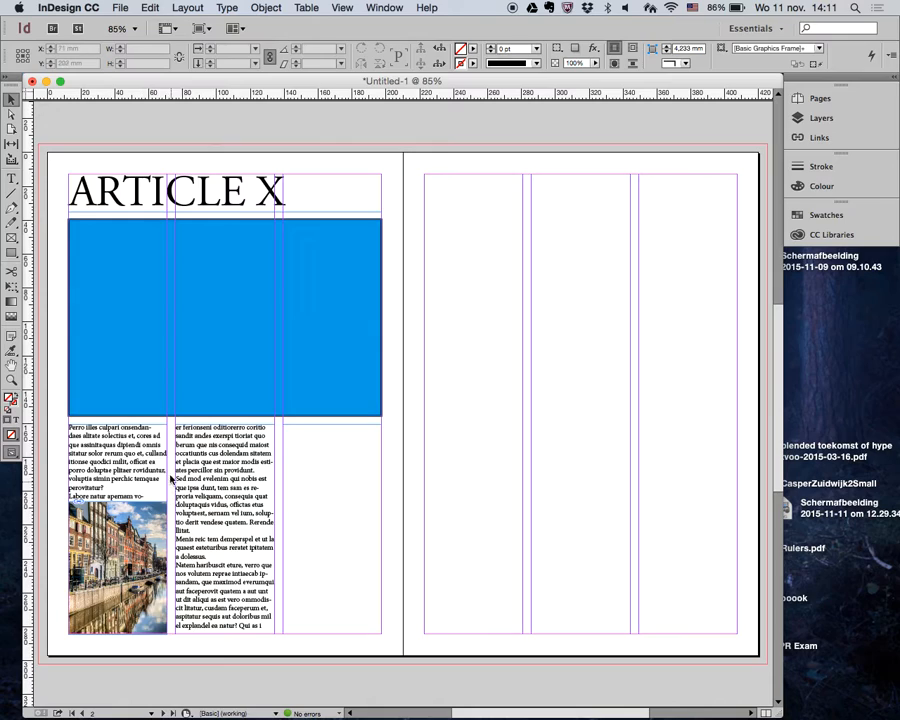
{"action": "left_click", "coordinate": [142, 470]}
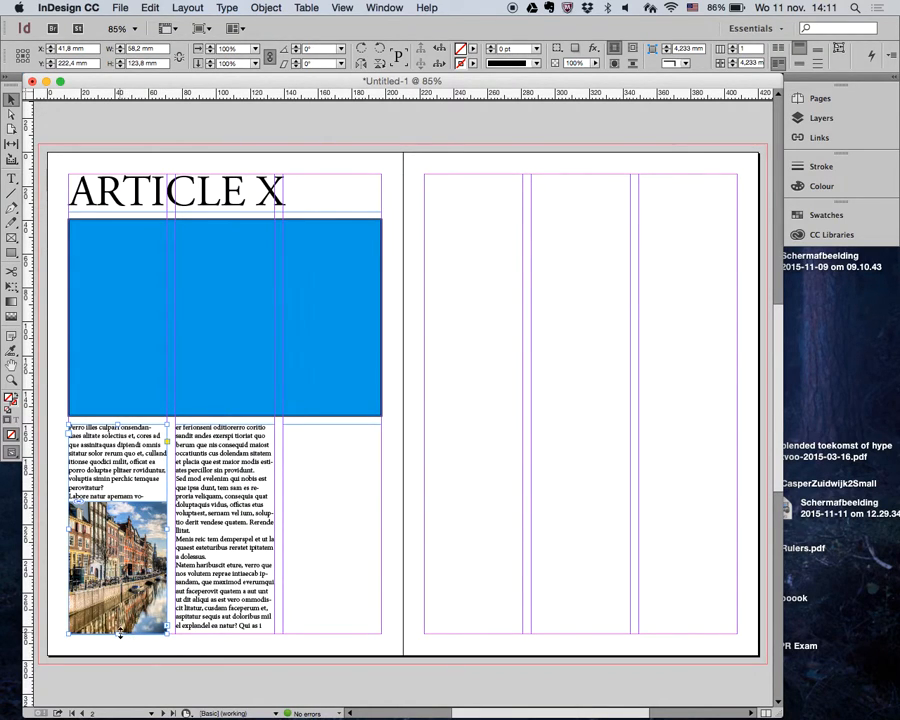
{"action": "left_click_drag", "start_coordinate": [118, 633], "coordinate": [124, 498]}
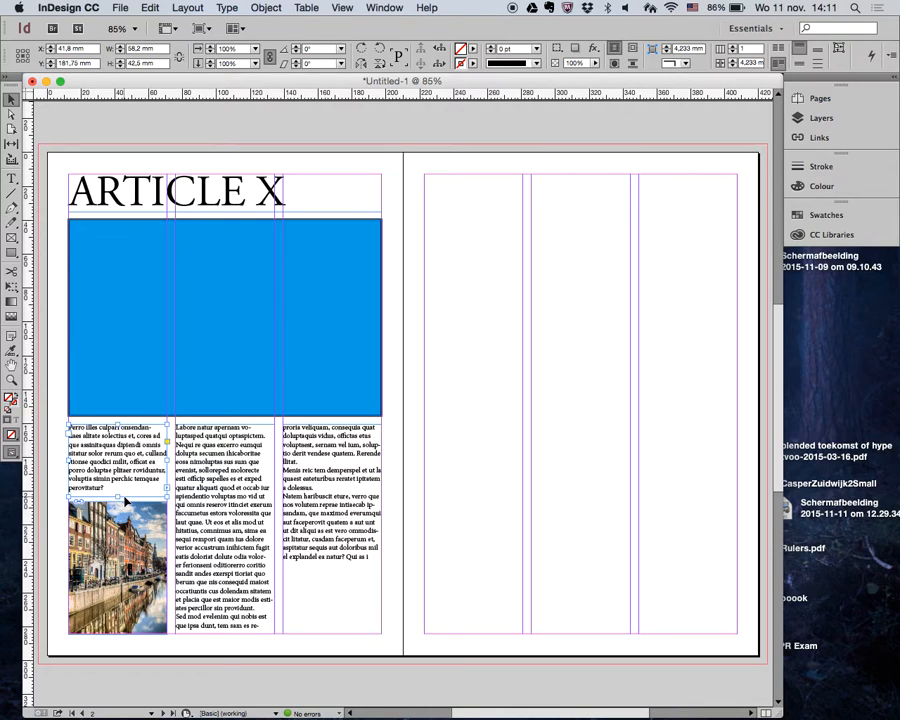
{"action": "key", "text": "super+z"}
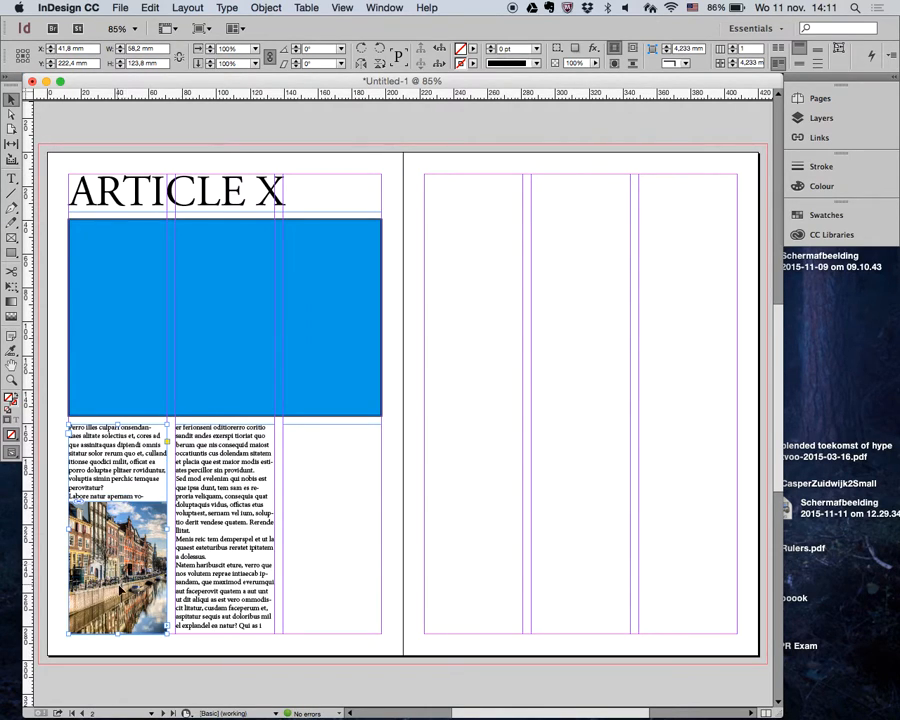
Move the picture frame into page 2's third column and extend it upward to the full text-column height, about 123.8 mm
{"action": "left_click_drag", "start_coordinate": [121, 615], "coordinate": [333, 615]}
{"action": "left_click_drag", "start_coordinate": [332, 503], "coordinate": [341, 429]}
Scale the canal picture proportionally to about 51.6% to fill its frame, and shift it leftward so the middle of the canal shows
{"action": "double_click", "coordinate": [362, 506]}
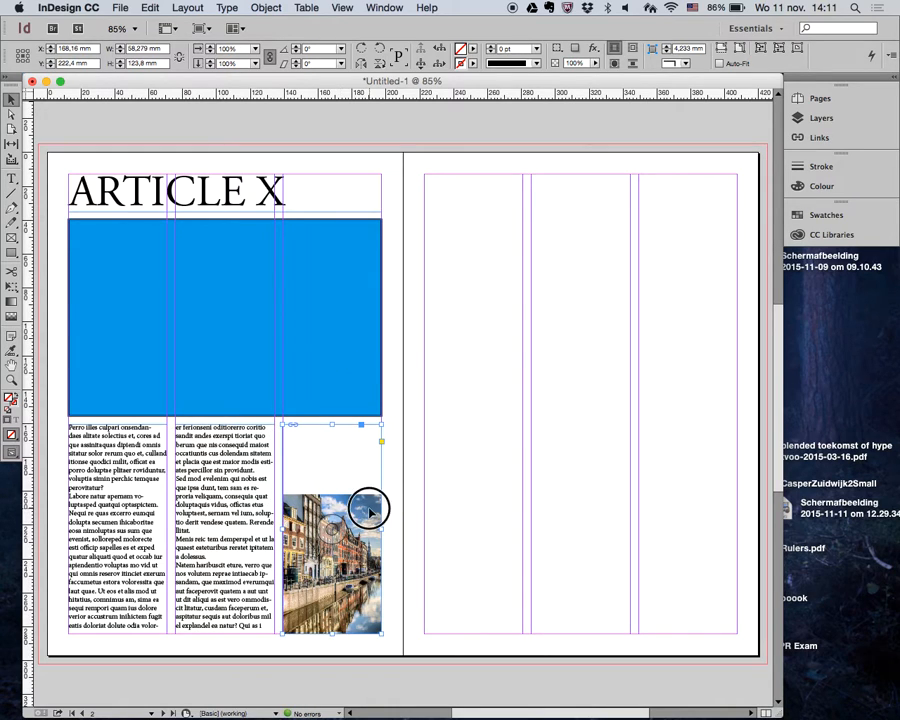
{"action": "left_click_drag", "start_coordinate": [492, 494], "coordinate": [553, 425]}
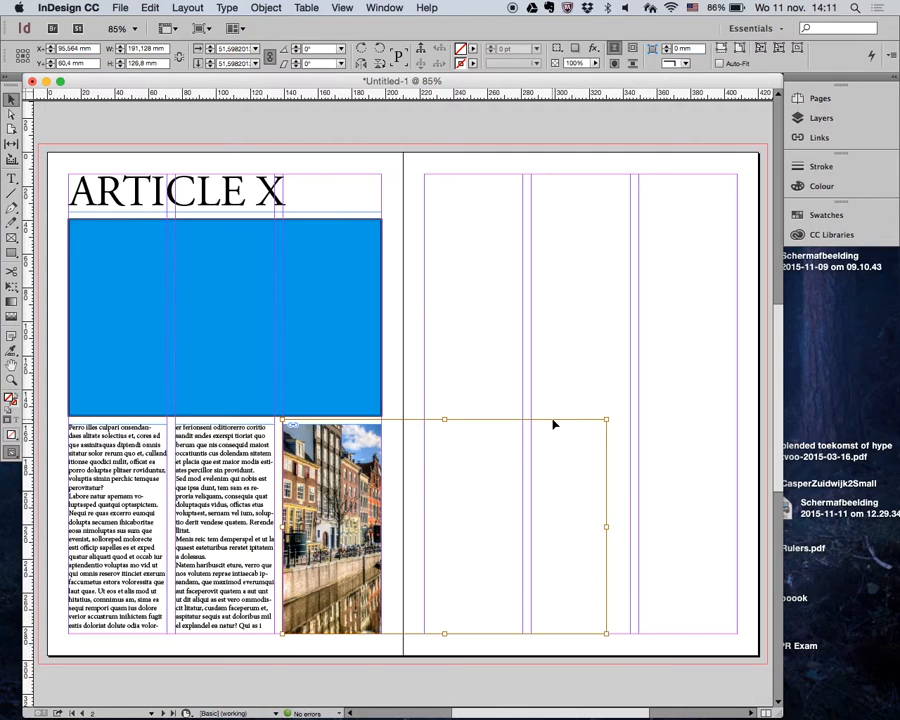
{"action": "left_click_drag", "start_coordinate": [358, 497], "coordinate": [254, 497]}
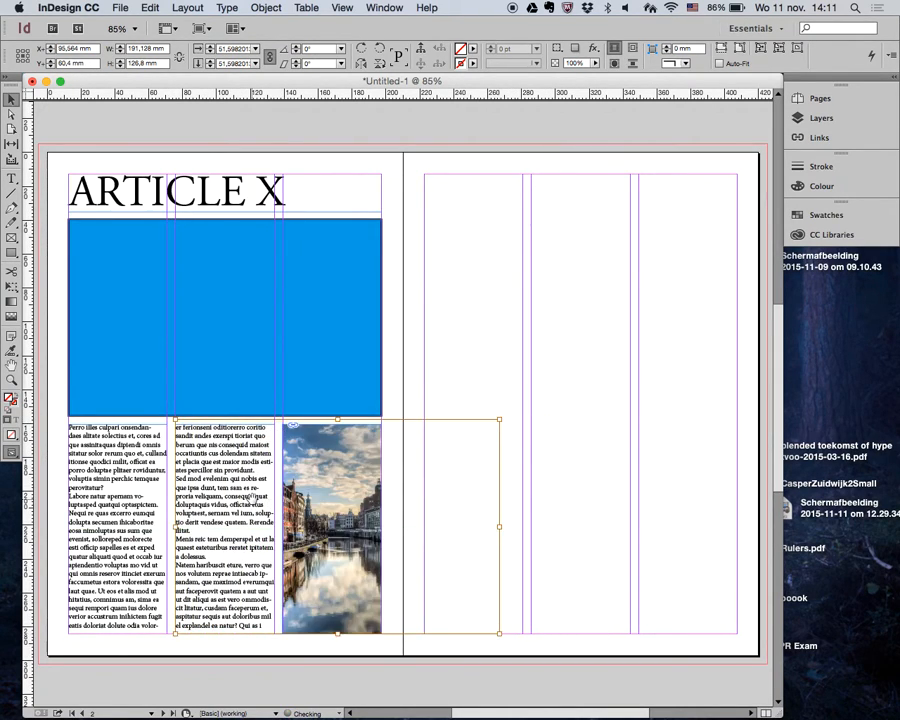
{"action": "left_click", "coordinate": [346, 662]}
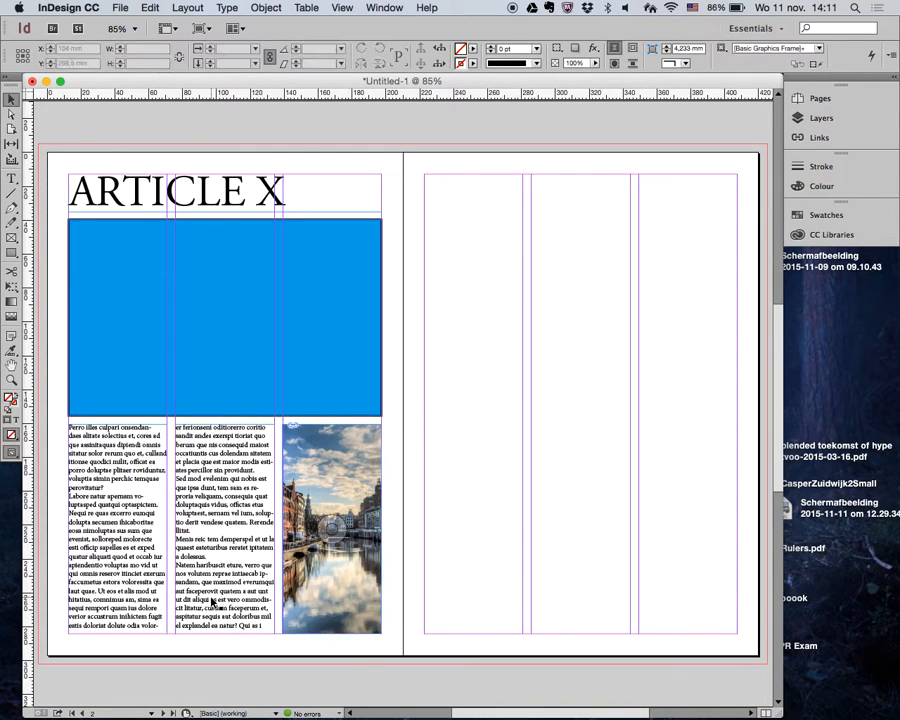
Draw a circle about 90 mm across with the Ellipse tool, starting from page 2's lower-left corner
{"action": "left_click_drag", "start_coordinate": [12, 246], "coordinate": [72, 266]}
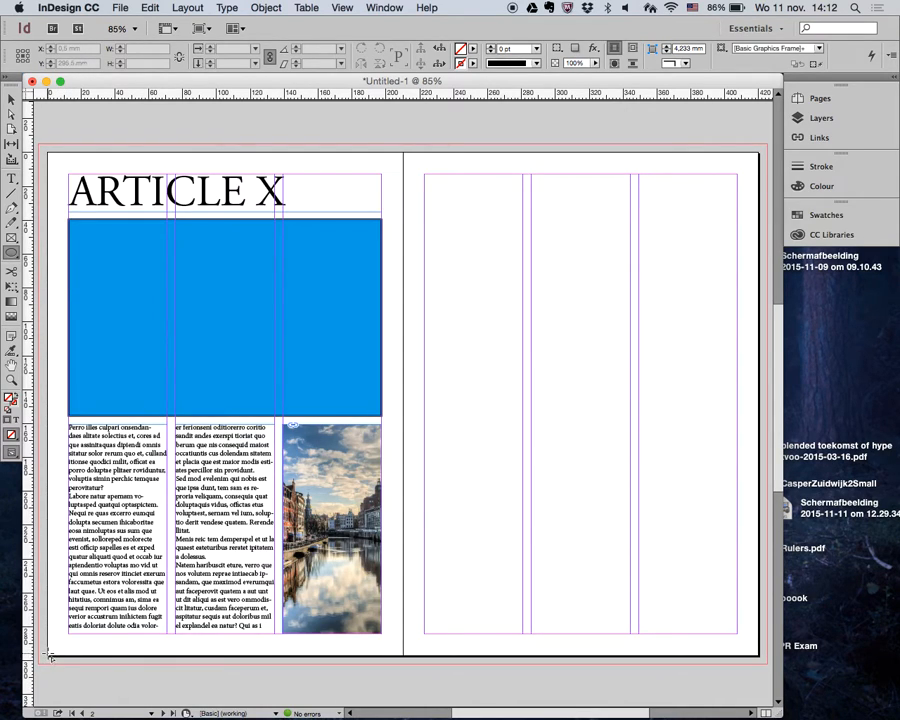
{"action": "left_click_drag", "start_coordinate": [48, 656], "coordinate": [199, 509]}
{"action": "key", "text": "v"}
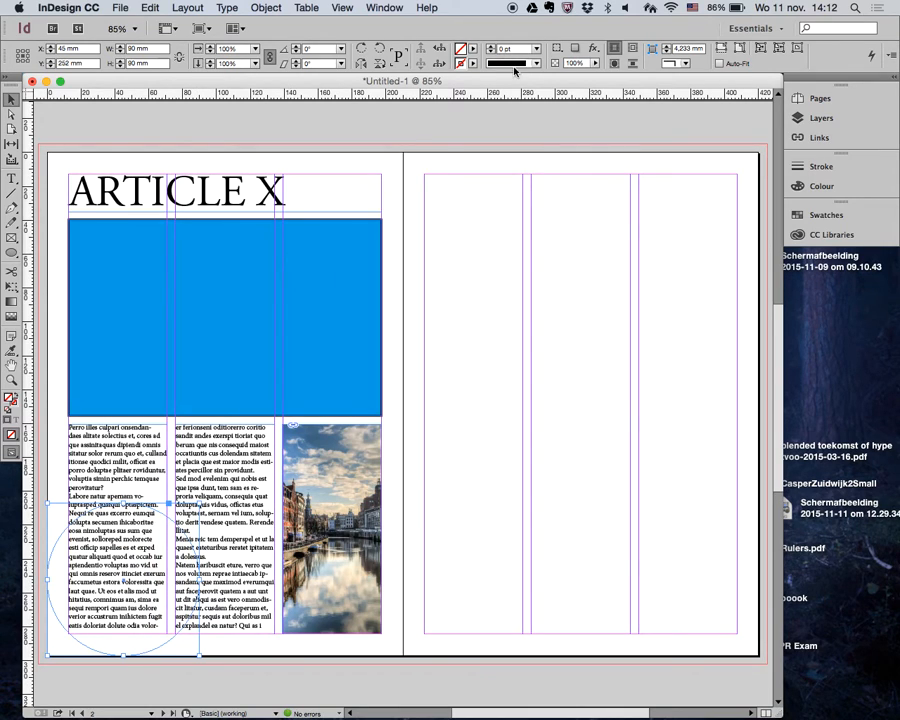
Fill the circle with cyan (C=100 M=0 Y=0 K=0) and give it a [Black] stroke
{"action": "left_click", "coordinate": [474, 49]}
{"action": "left_click", "coordinate": [372, 135]}
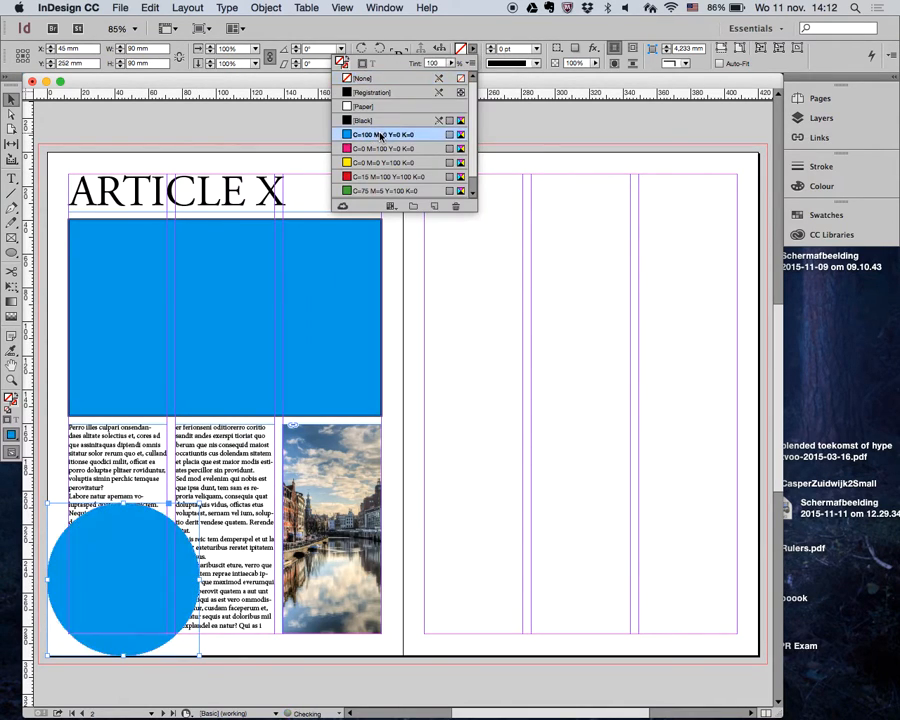
{"action": "left_click", "coordinate": [475, 51]}
{"action": "left_click", "coordinate": [473, 64]}
{"action": "left_click", "coordinate": [378, 108]}
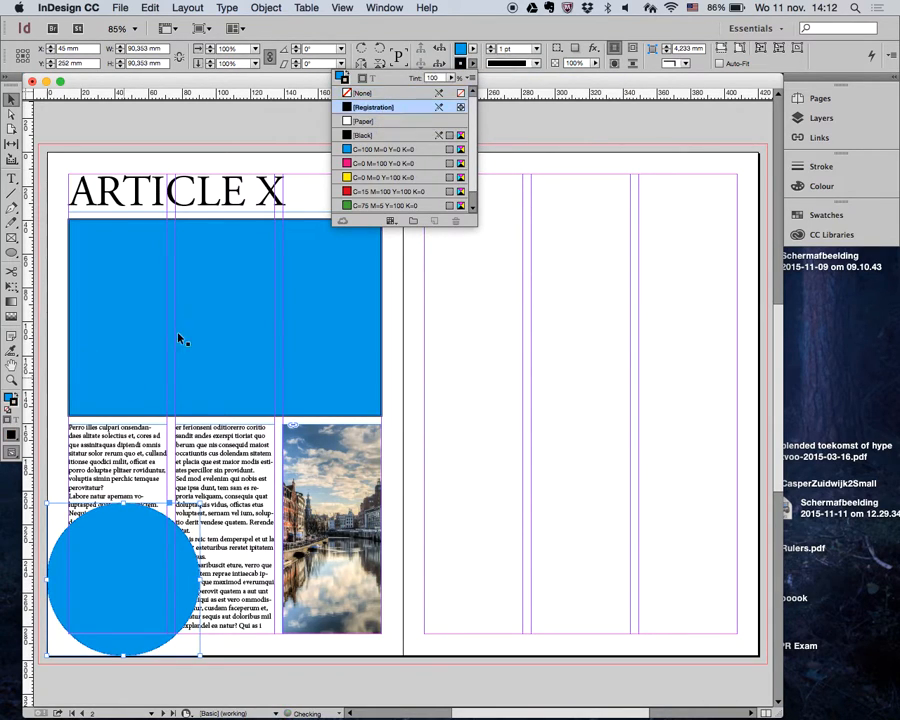
{"action": "left_click", "coordinate": [364, 136]}
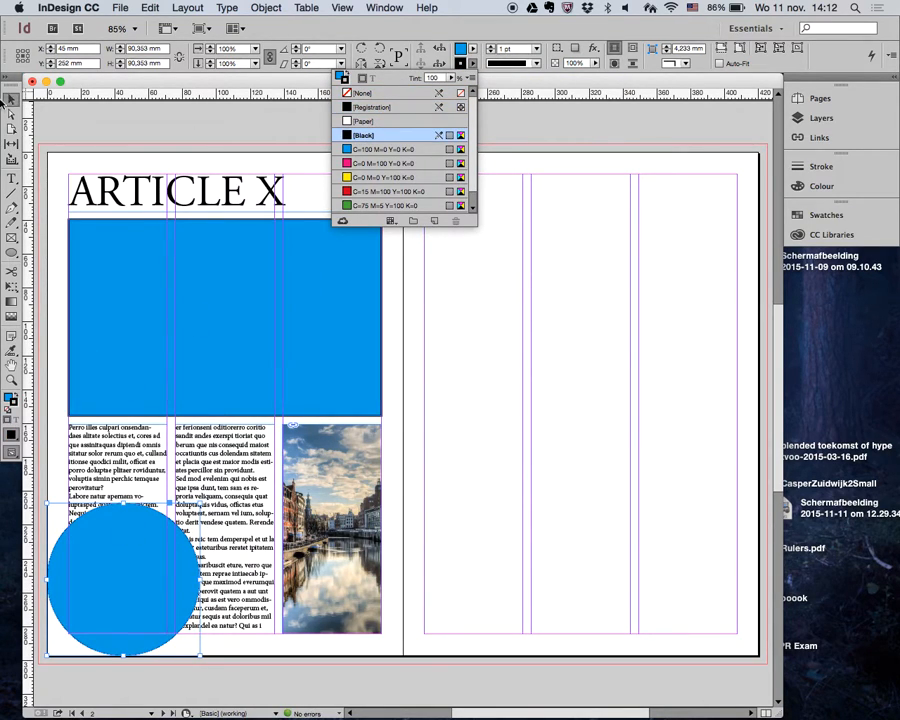
Move the circle partly off page 2's lower-left corner, with its centre at about X 0 mm, Y 294.8 mm
{"action": "left_click", "coordinate": [11, 92]}
{"action": "left_click_drag", "start_coordinate": [175, 560], "coordinate": [105, 628]}
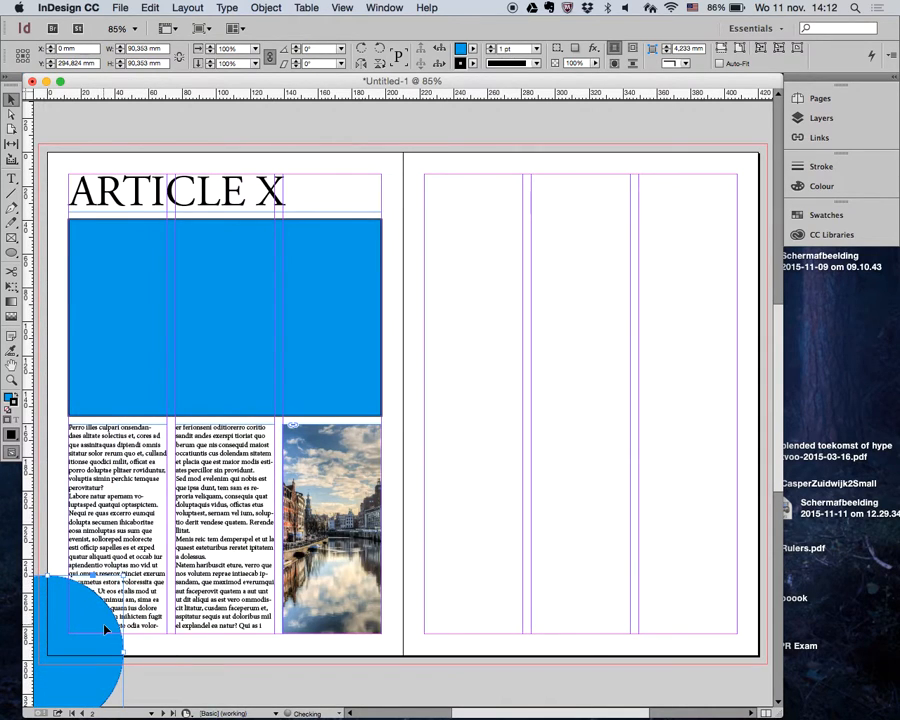
{"action": "left_click", "coordinate": [161, 643]}
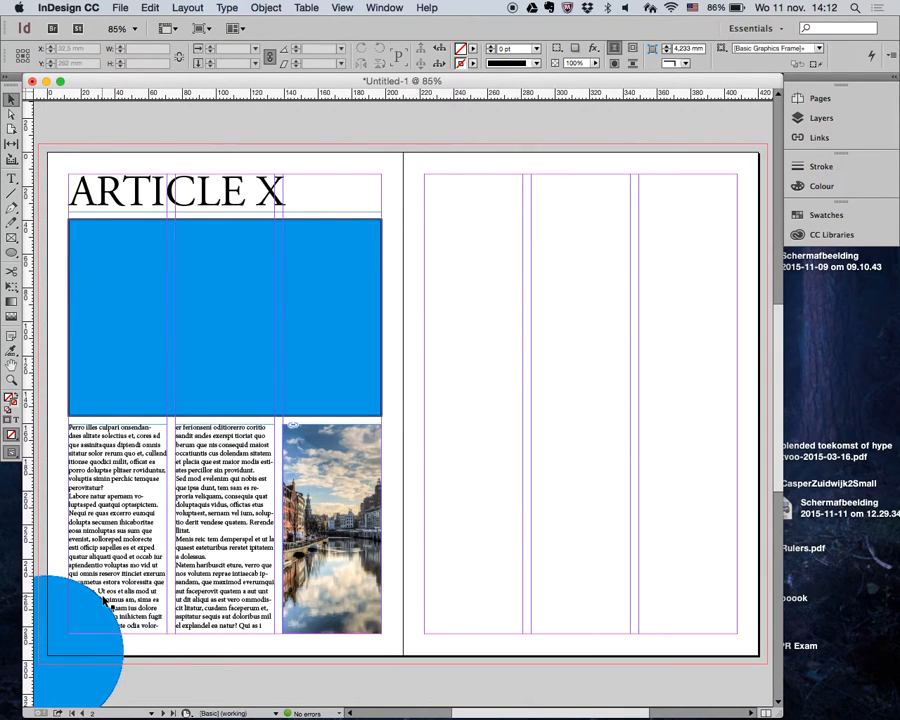
Try shortening the first column's text frame to about 89.1 mm above the circle, and restore its full 123.8 mm height
{"action": "left_click", "coordinate": [115, 588]}
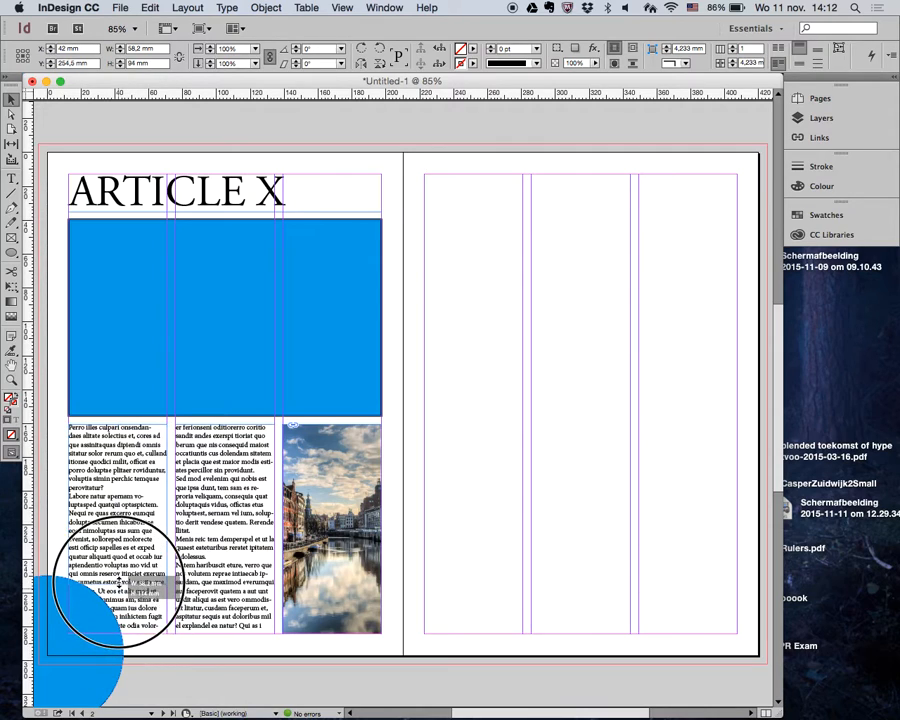
{"action": "left_click_drag", "start_coordinate": [117, 633], "coordinate": [117, 575]}
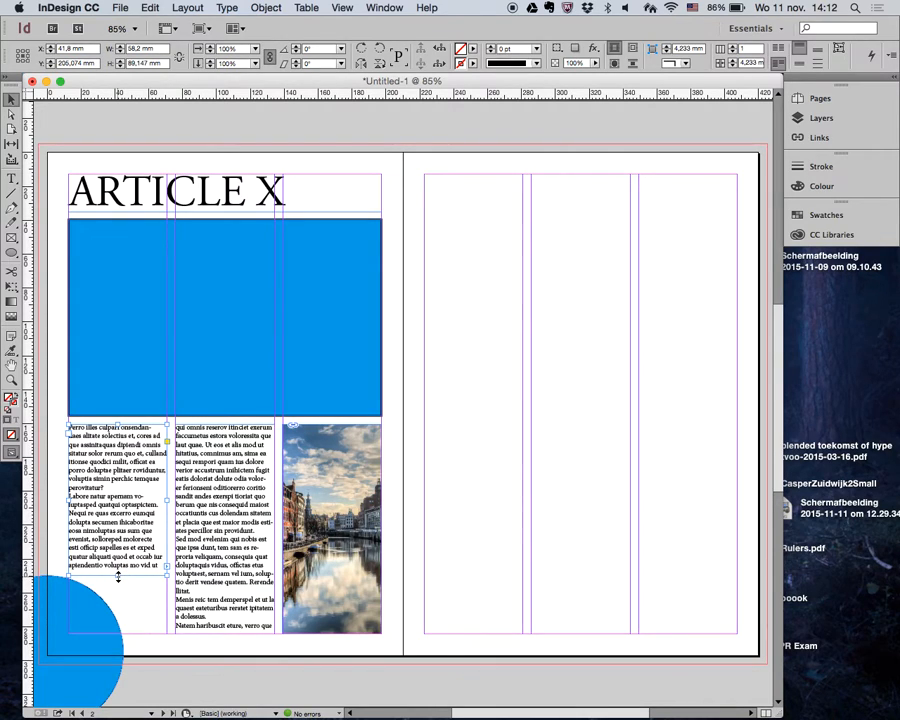
{"action": "left_click_drag", "start_coordinate": [118, 577], "coordinate": [120, 633]}
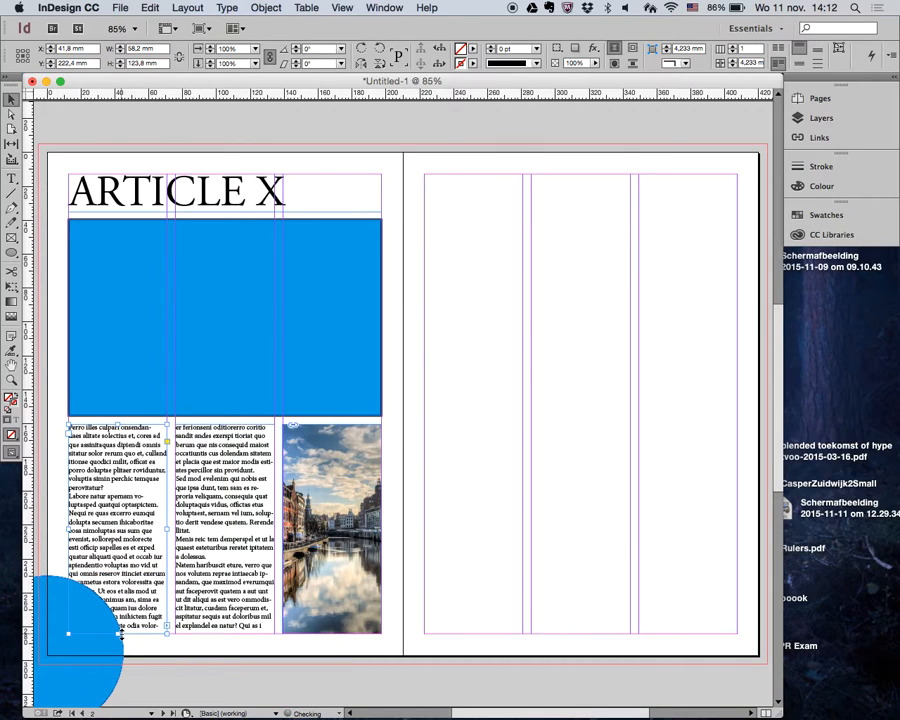
Open the Text Wrap settings over the empty page and make the text wrap around the blue circle's object shape
{"action": "left_click", "coordinate": [343, 7]}
{"action": "mouse_move", "coordinate": [389, 7]}
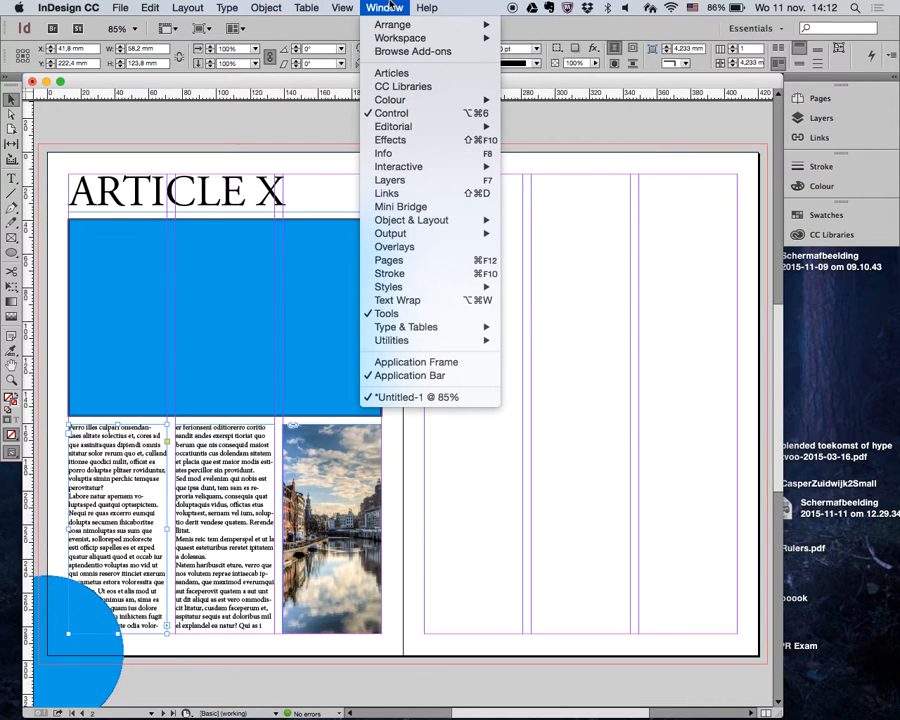
{"action": "left_click", "coordinate": [418, 305]}
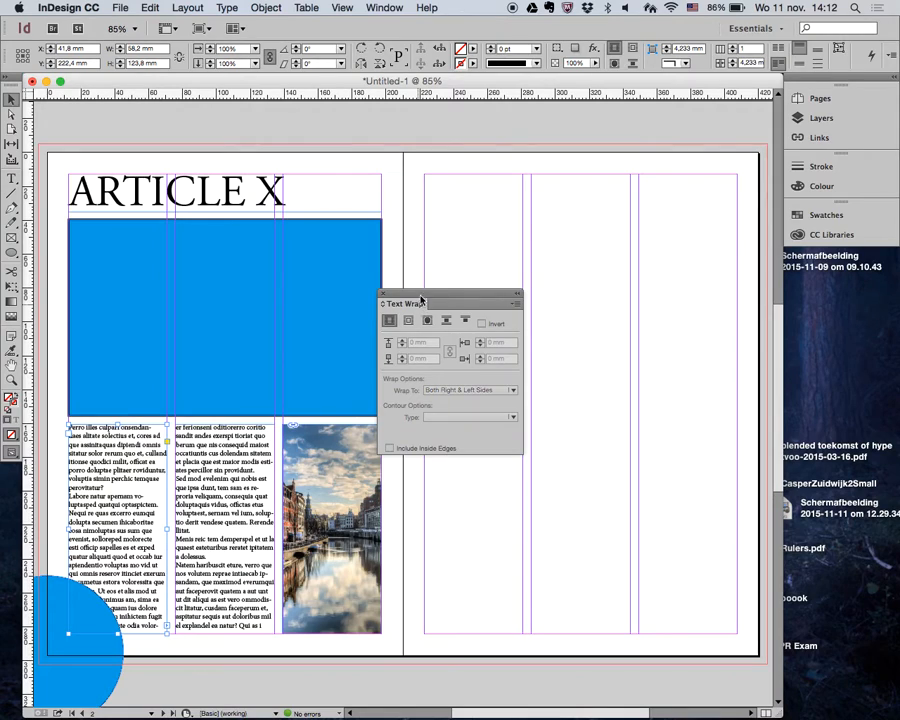
{"action": "left_click_drag", "start_coordinate": [421, 304], "coordinate": [529, 232]}
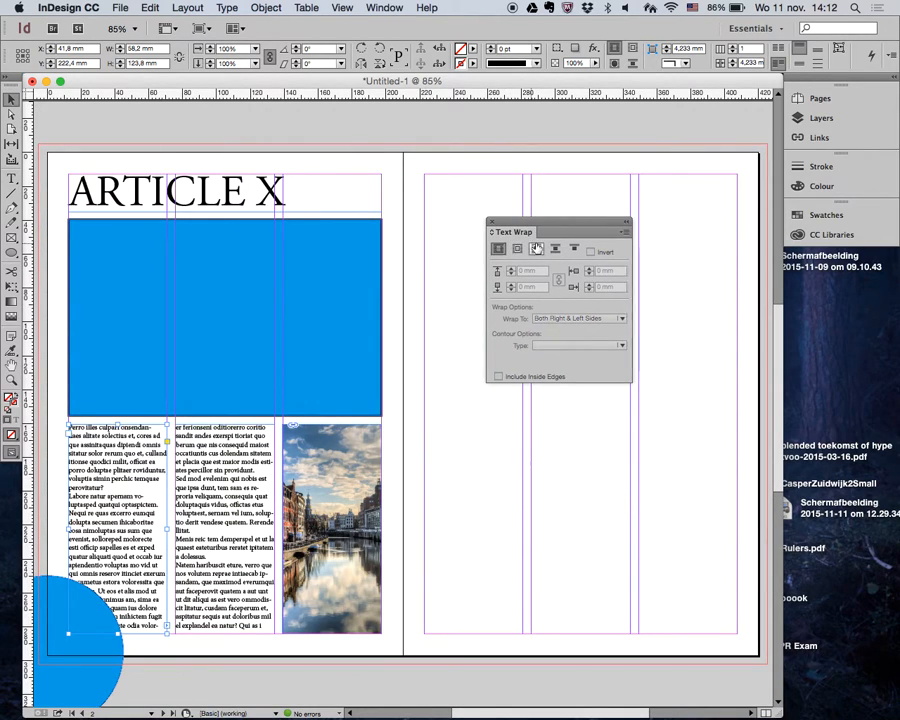
{"action": "left_click", "coordinate": [76, 670]}
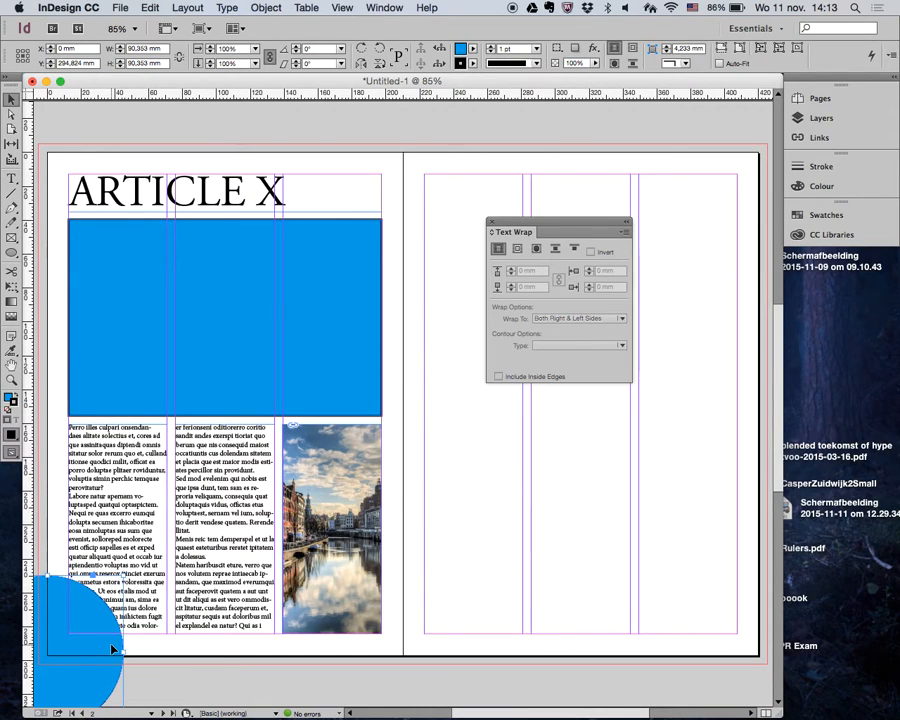
{"action": "left_click", "coordinate": [517, 249]}
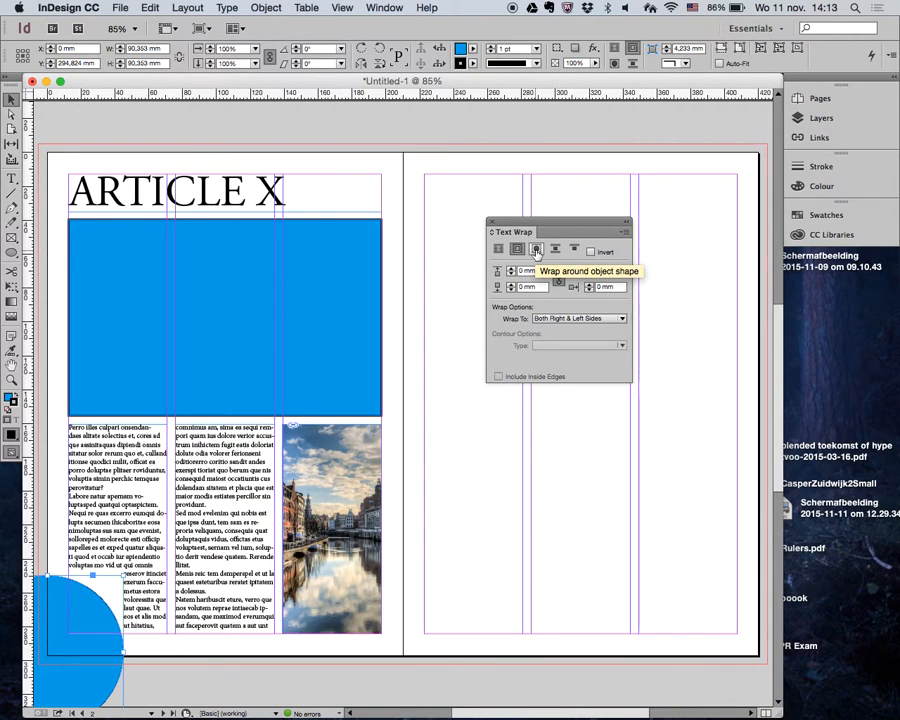
{"action": "left_click", "coordinate": [536, 250]}
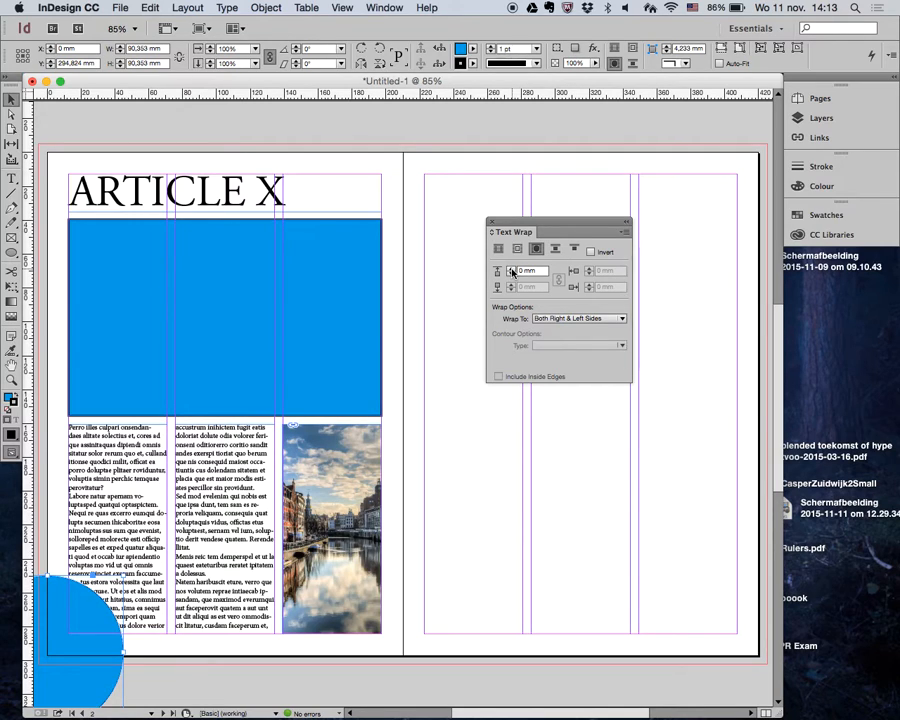
Set the blue circle's text wrap offset to 4 mm and deselect the circle
{"action": "left_click", "coordinate": [512, 270]}
{"action": "left_click", "coordinate": [512, 270]}
{"action": "left_click", "coordinate": [512, 270]}
{"action": "left_click", "coordinate": [512, 270]}
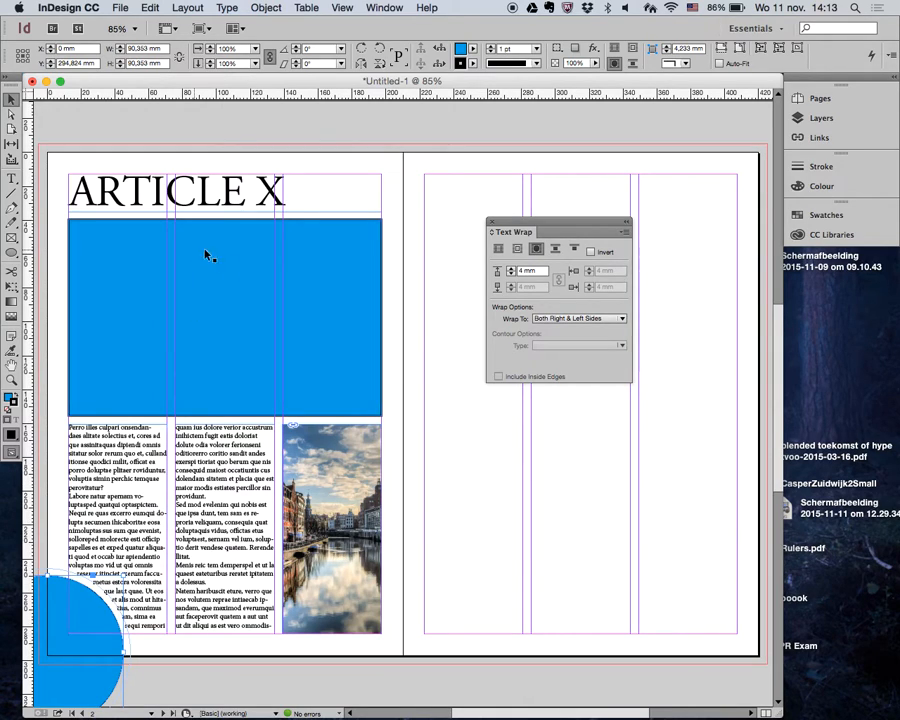
{"action": "left_click", "coordinate": [315, 693]}
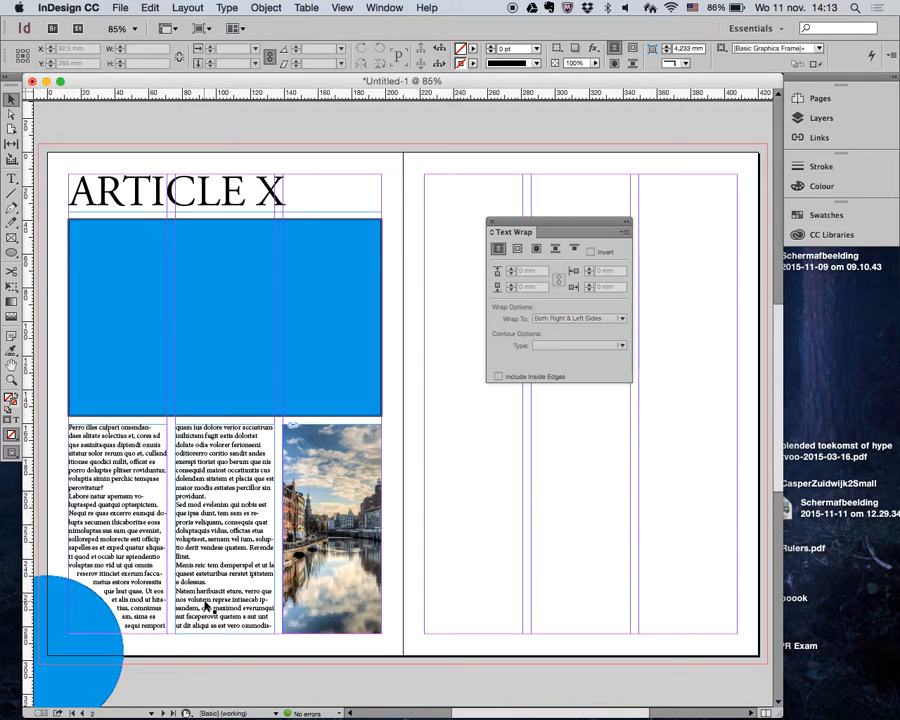
{"action": "key", "text": "super+Tab"}
{"action": "key", "text": "super+Tab"}
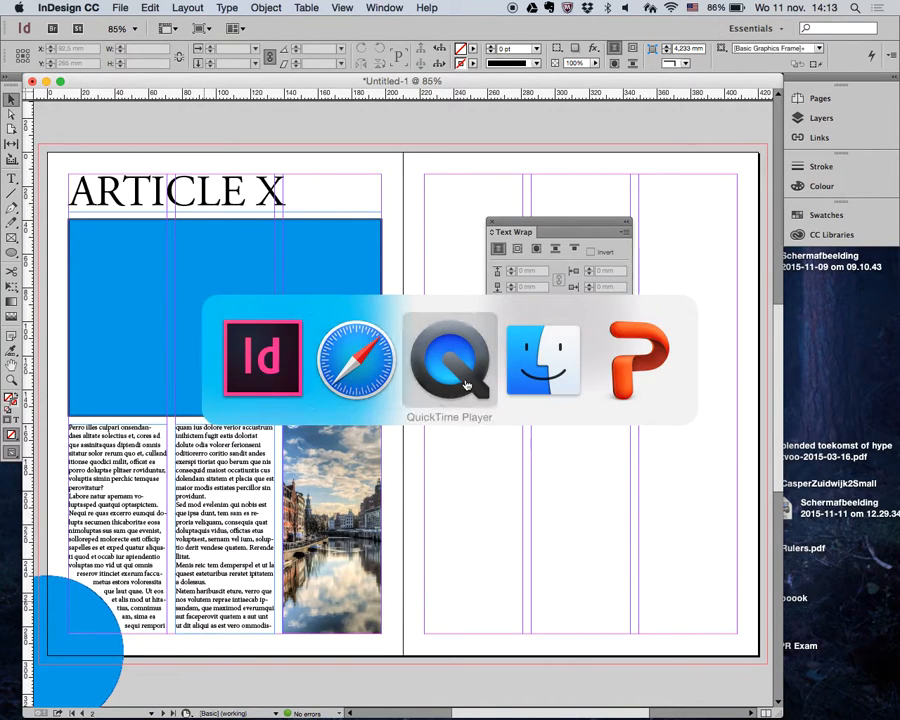